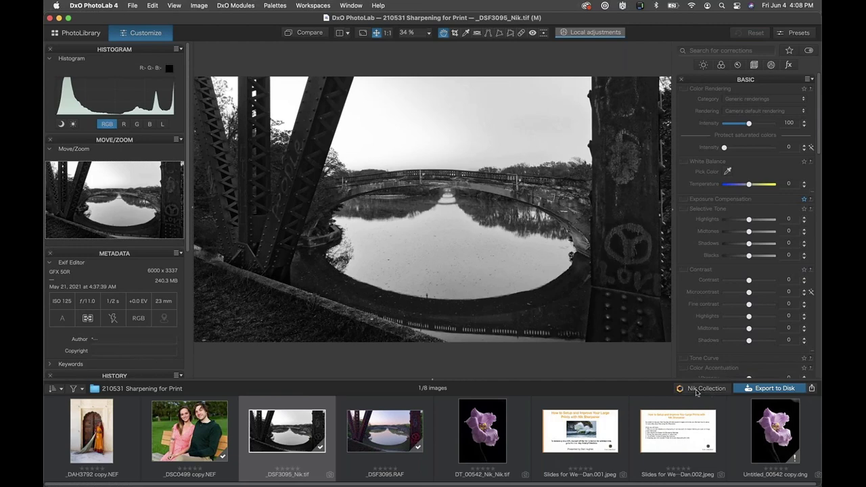
Show the Nik Collection Plugin Selector for _DSF3095_Nik.tif and shift it slightly left.
click(696, 391)
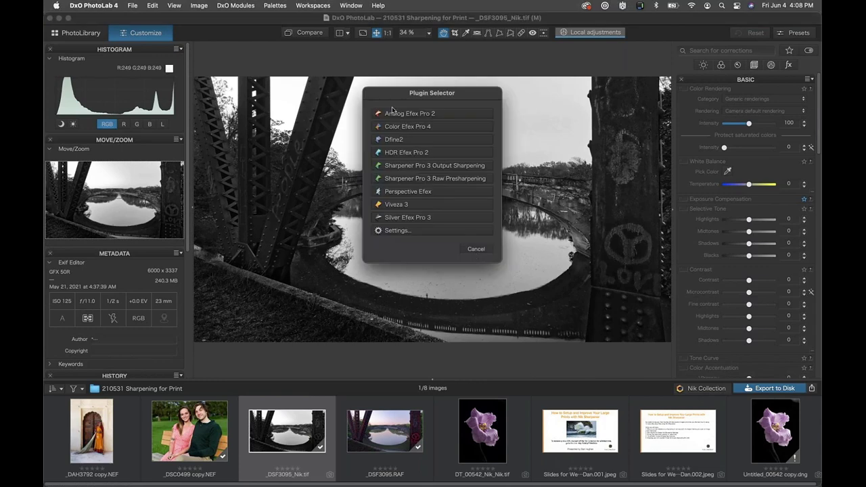
drag(390, 94, 336, 101)
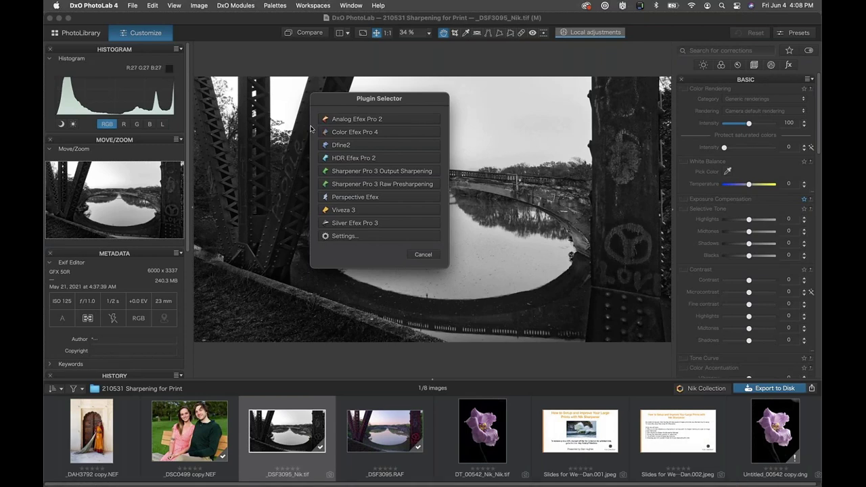
drag(297, 99, 297, 100)
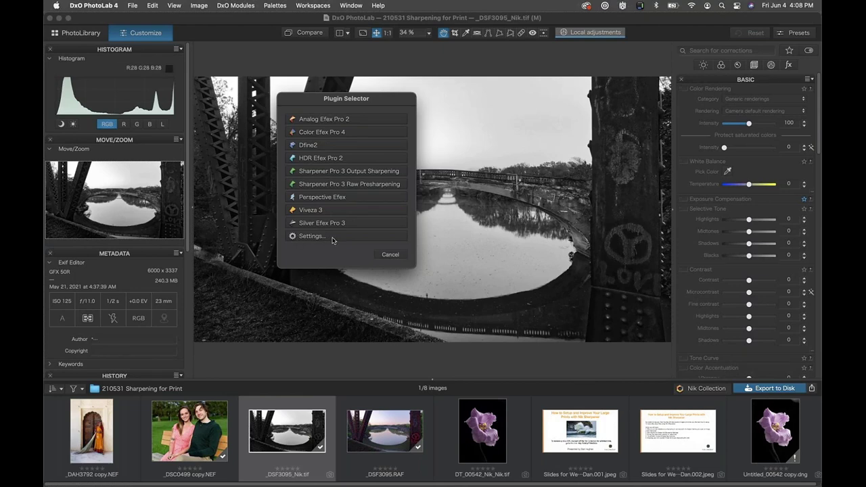
In the Nik export settings, keep the action as Export as TIFF with 16-bit quality.
click(311, 236)
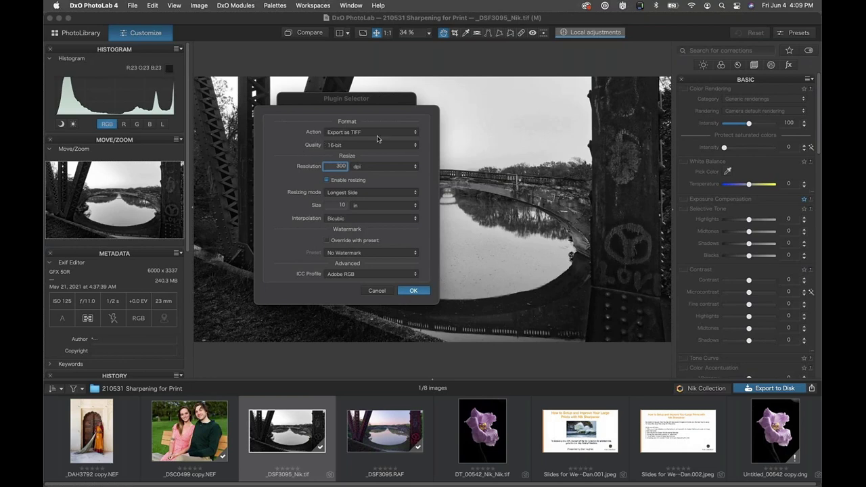
click(398, 132)
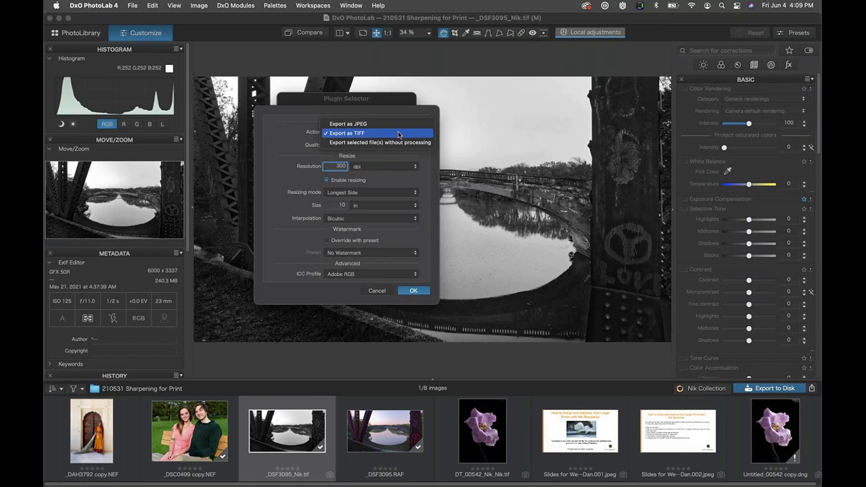
click(342, 134)
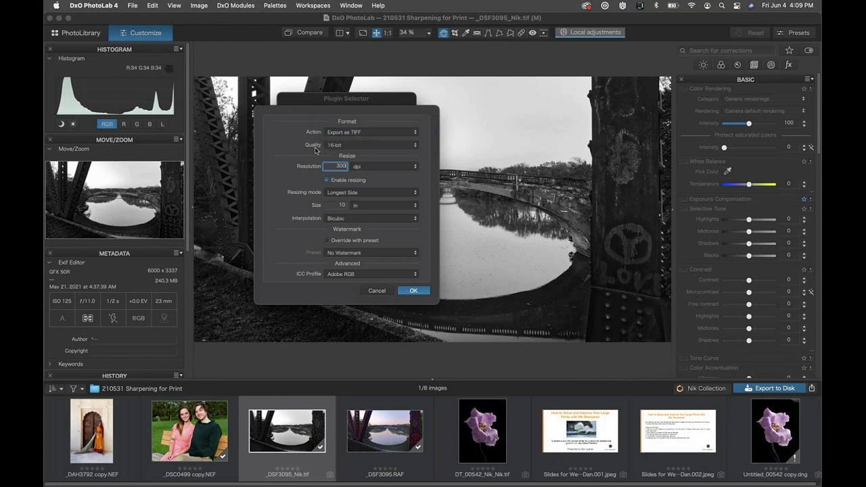
click(364, 149)
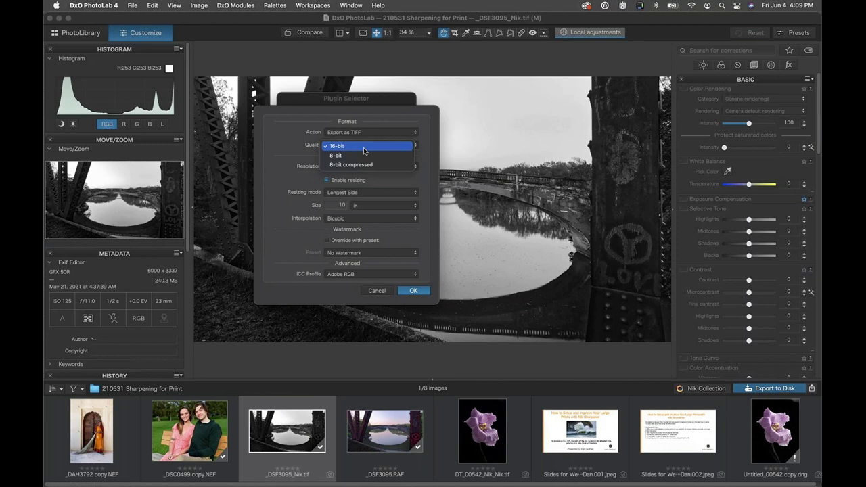
click(364, 148)
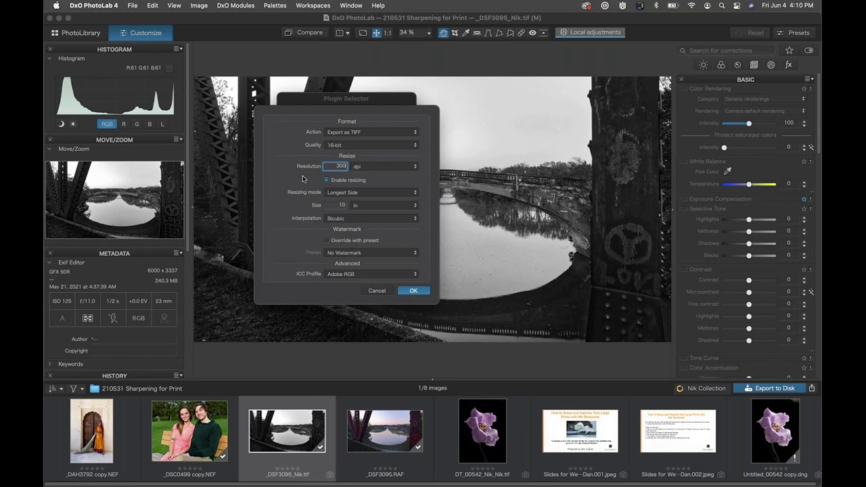
Keep resizing enabled by Longest Side at 18 in, with Bicubic interpolation.
click(326, 181)
click(326, 181)
click(340, 195)
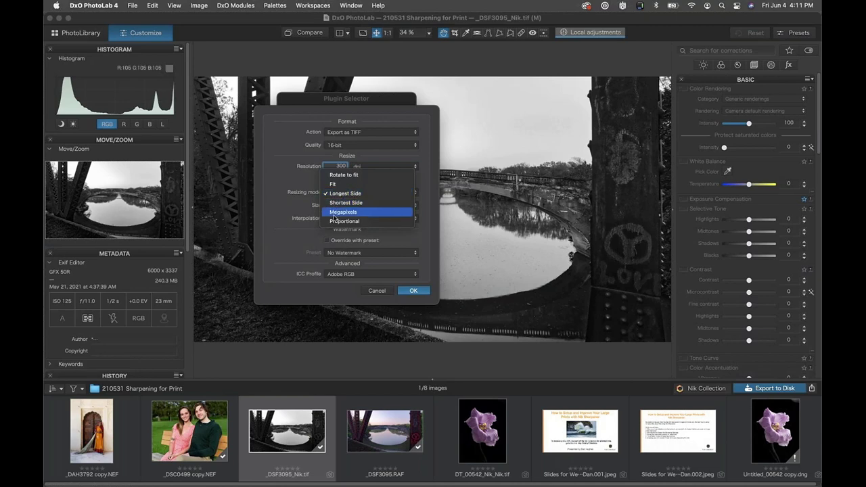
click(286, 196)
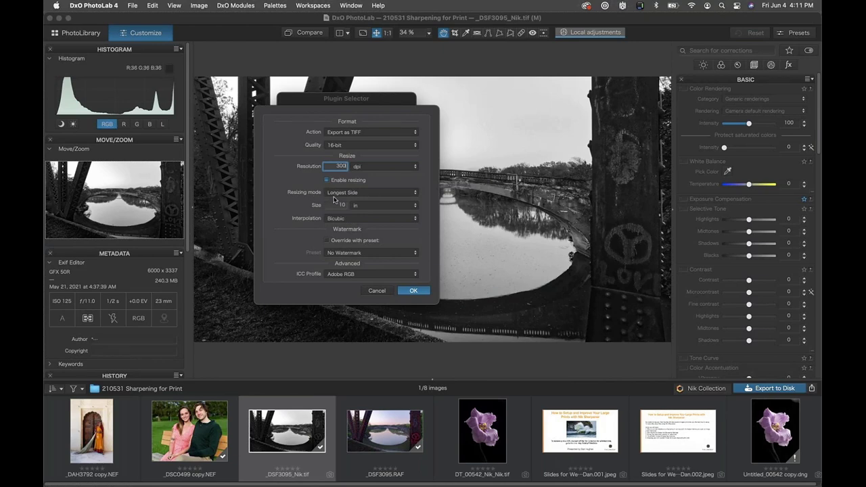
drag(337, 205, 350, 210)
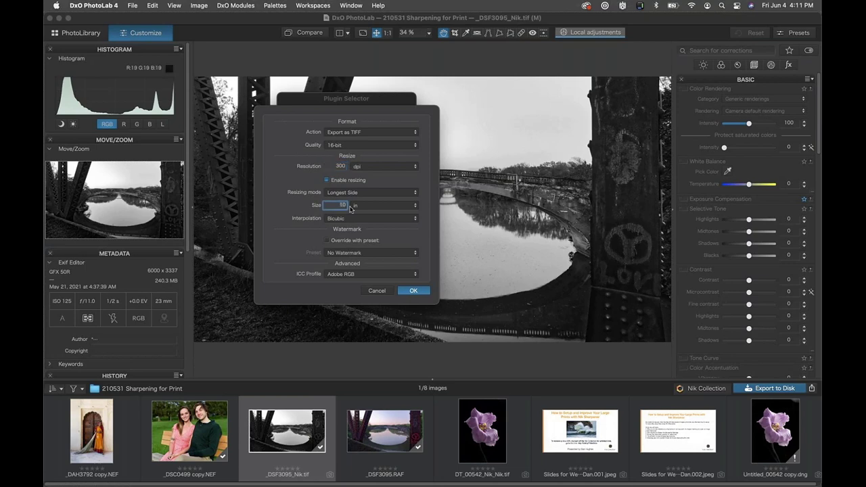
text(18)
click(372, 206)
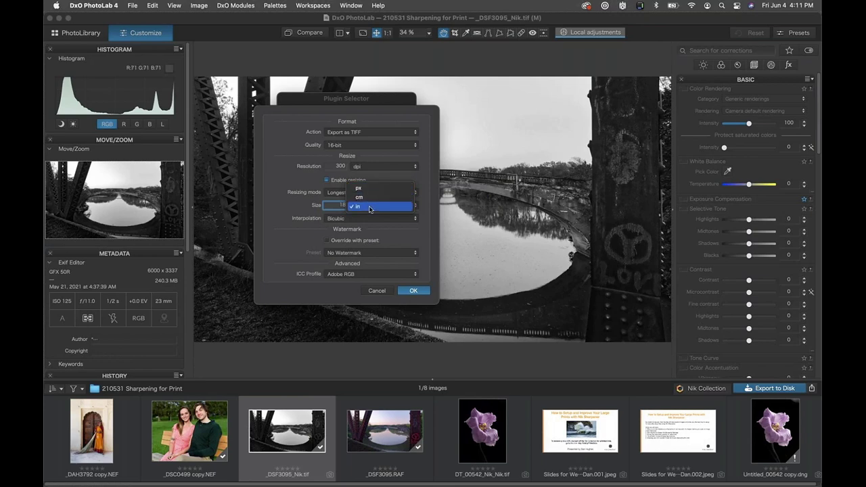
click(370, 208)
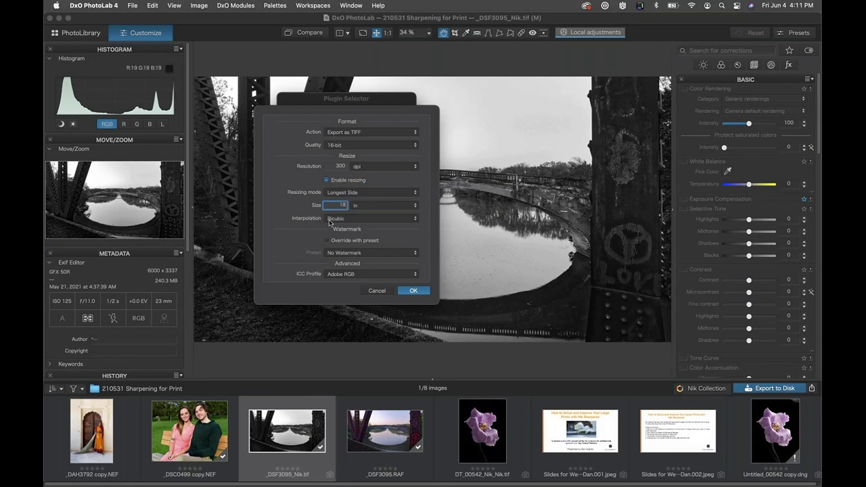
click(415, 220)
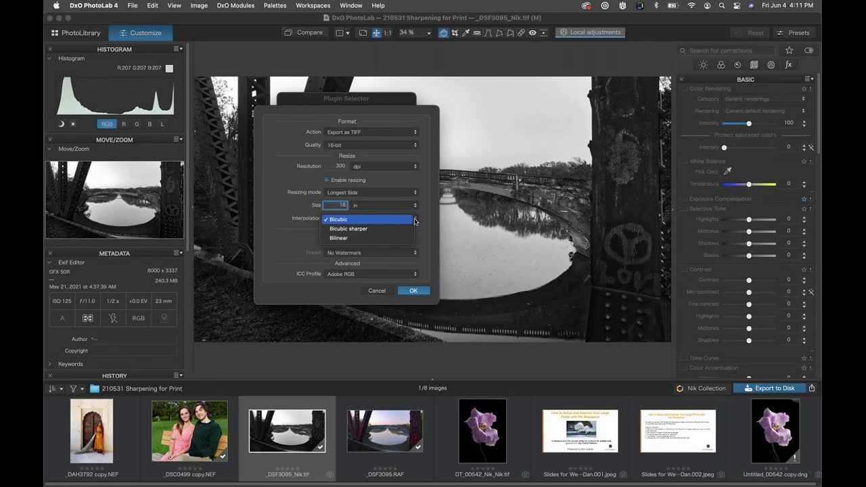
click(366, 223)
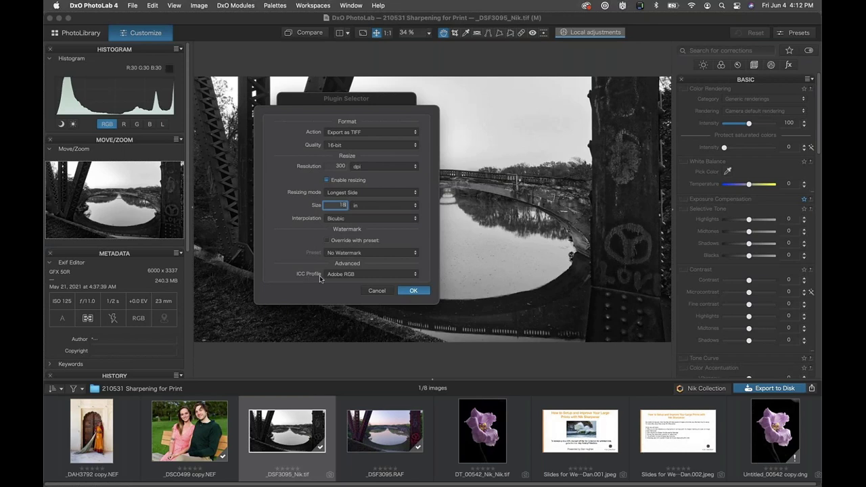
Keep Adobe RGB as the ICC output profile and confirm the export settings with OK.
click(416, 275)
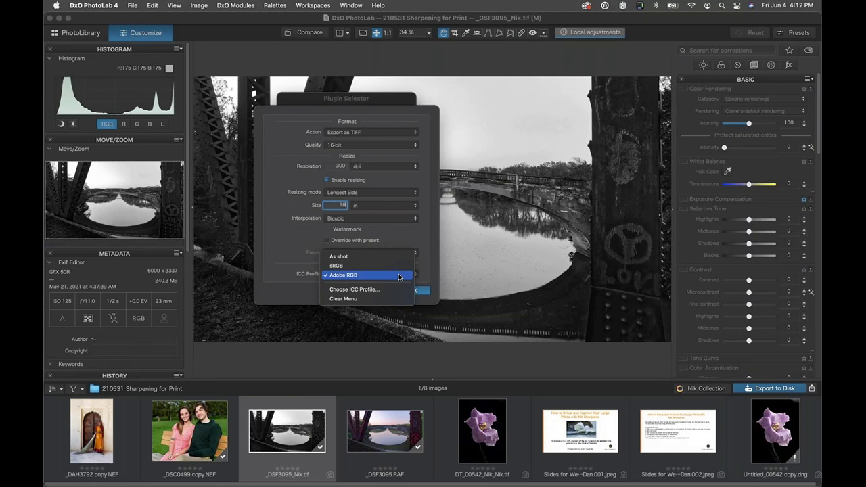
click(346, 275)
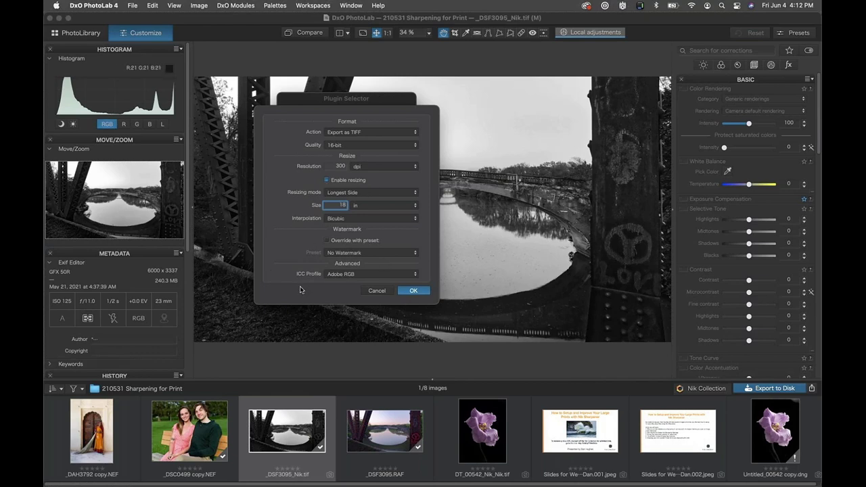
click(412, 292)
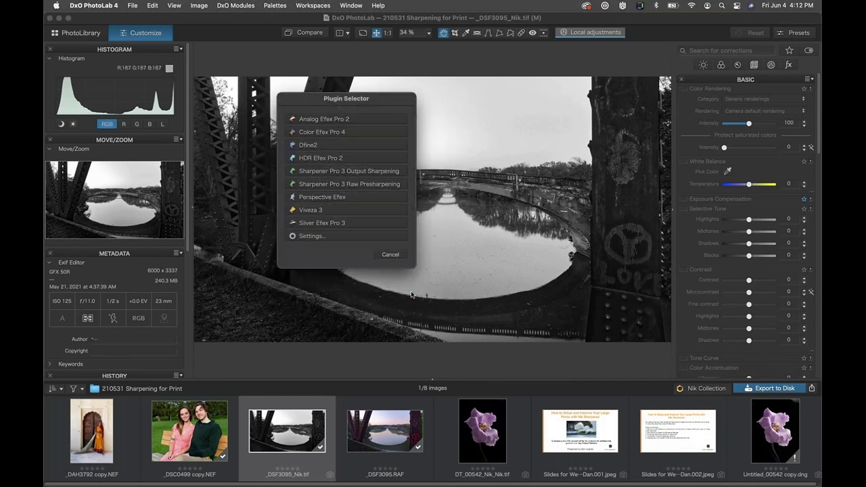
Send the photo to Sharpener Pro 3 Output Sharpening.
click(304, 173)
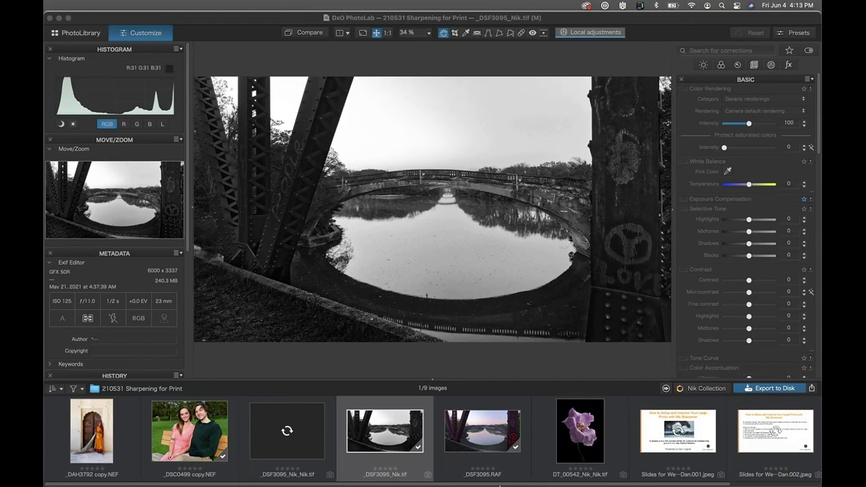
Bring Sharpener Pro 3 forward, dismiss the TIFF notice, and show a single fit-to-view preview.
mouse_move(487, 481)
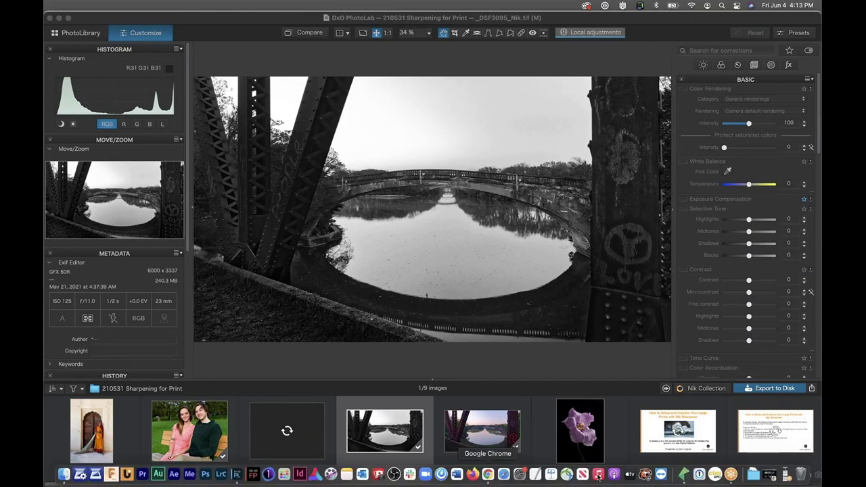
click(685, 474)
key(Return)
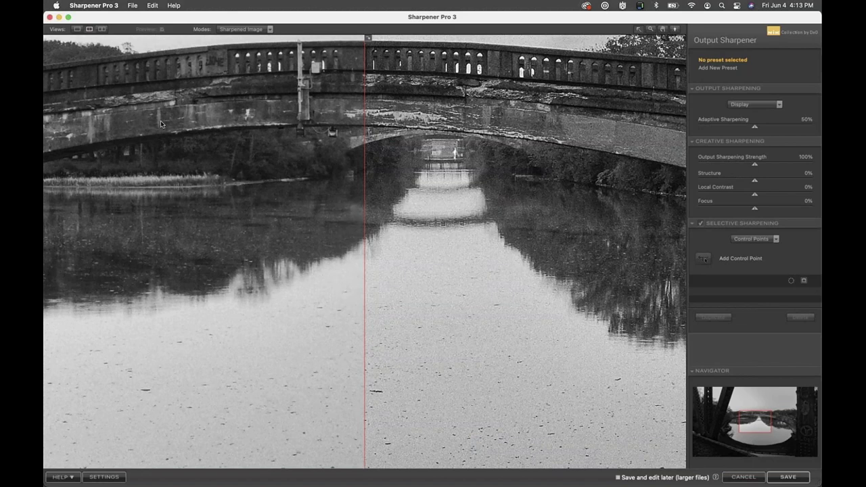
click(182, 140)
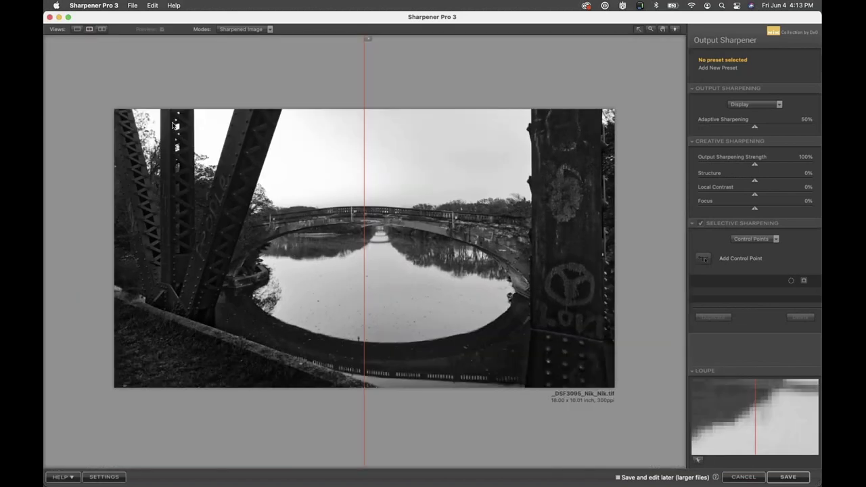
click(78, 30)
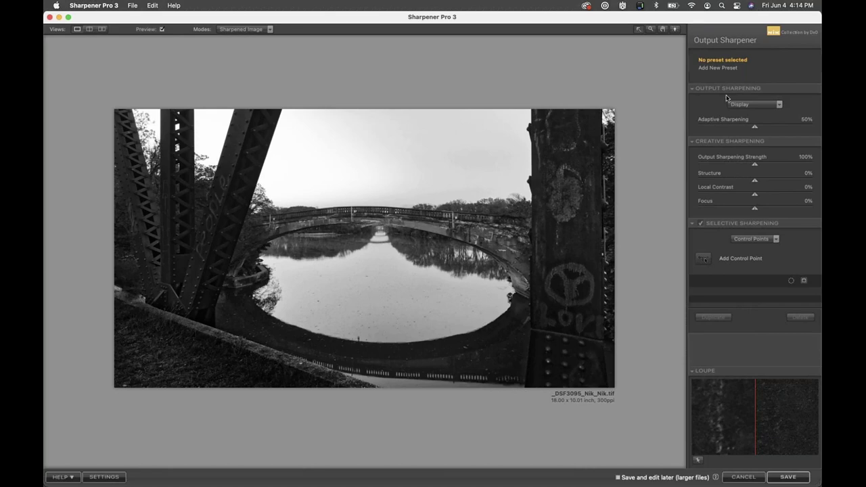
Expand the Output Sharpening type list, currently set to Display.
click(780, 105)
click(734, 101)
click(779, 105)
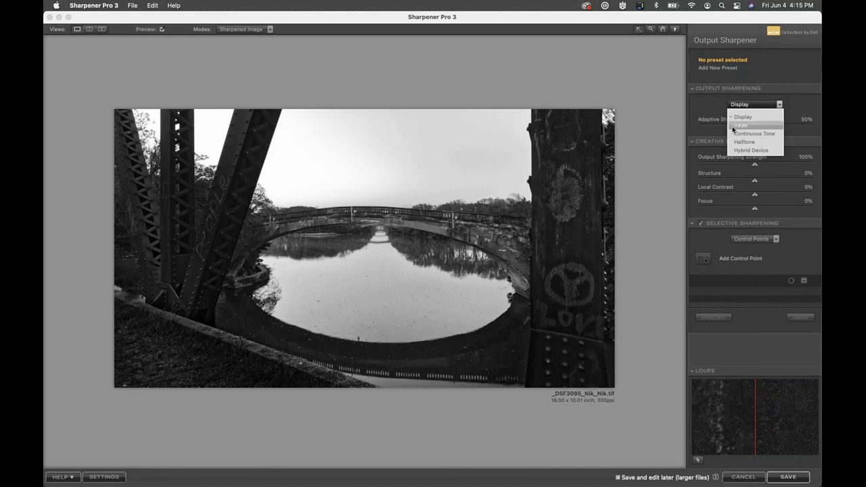
Choose Inkjet as the output sharpening type and show the Viewing Distance choices.
click(734, 126)
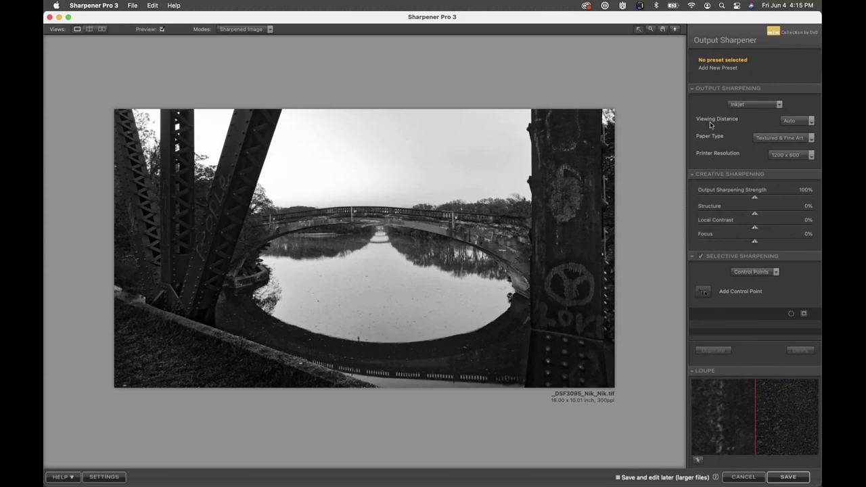
click(812, 121)
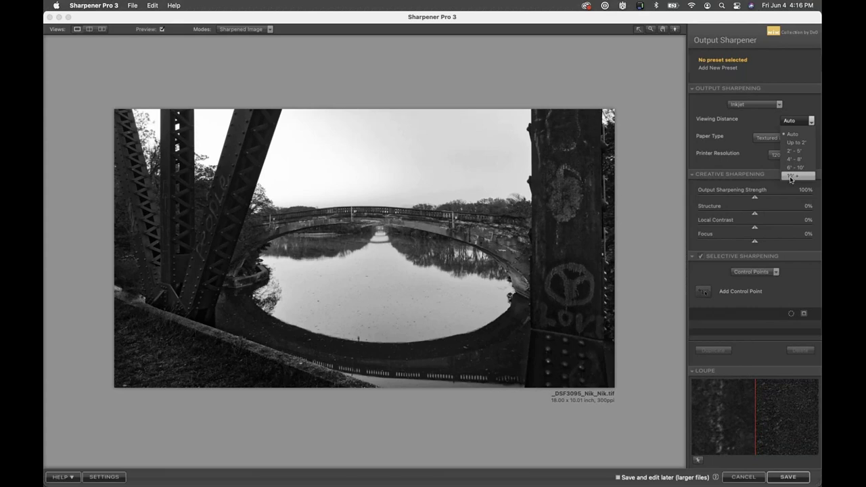
Keep Viewing Distance at Auto and show the Paper Type choices.
click(792, 135)
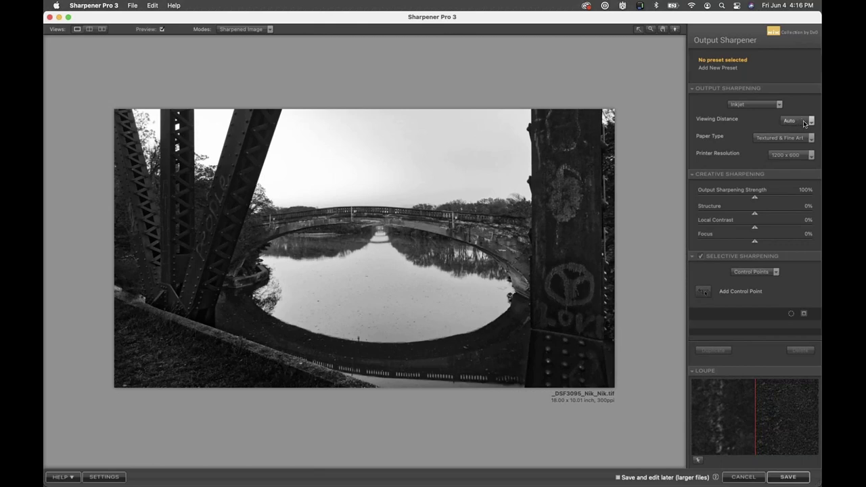
click(811, 138)
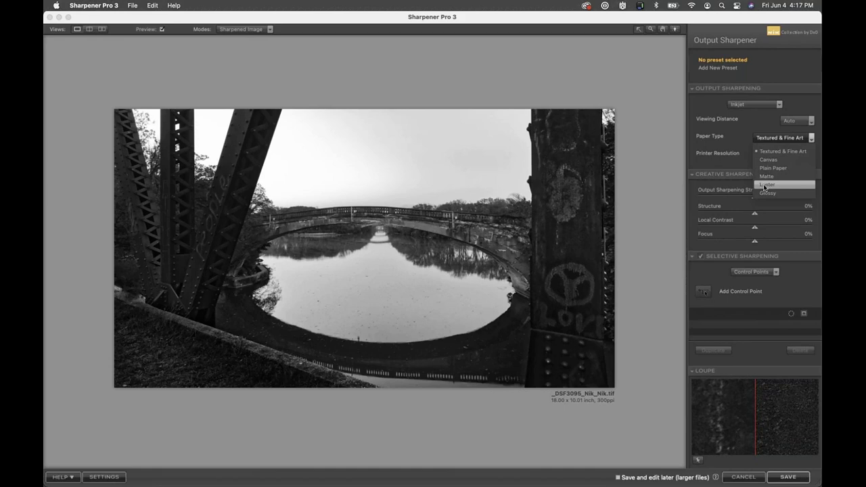
Set the paper type to Luster and show the Printer Resolution choices.
click(766, 184)
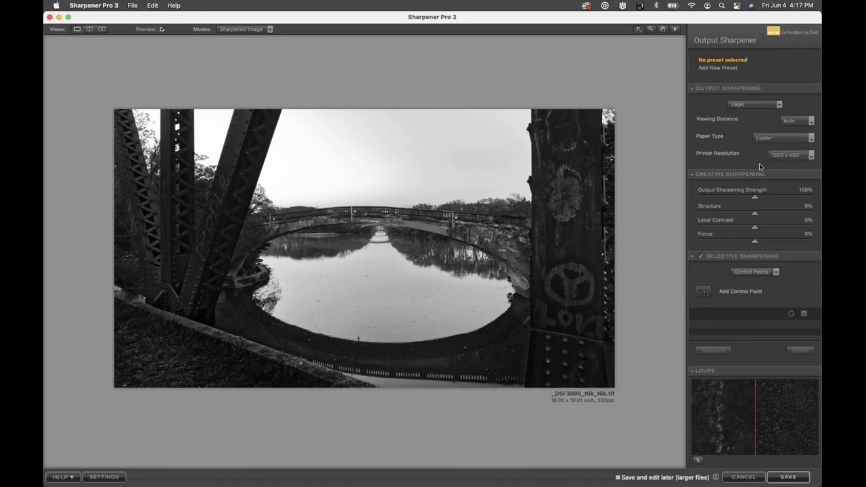
click(811, 155)
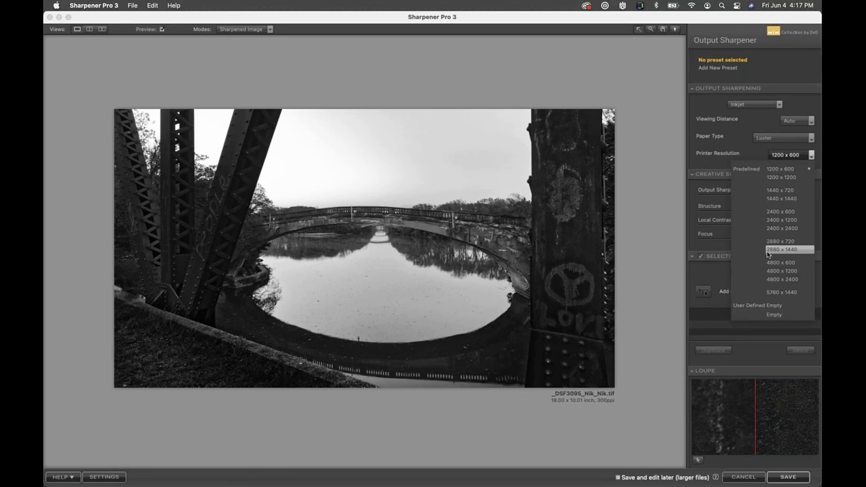
Leave the printer resolution at 1200 x 600 and dismiss the PhotoLab welcome pop-up.
key(Escape)
click(521, 200)
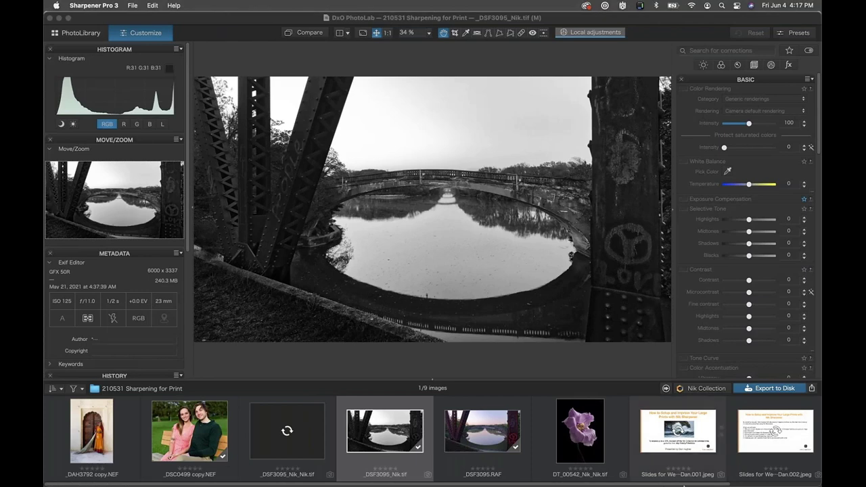
mouse_move(683, 476)
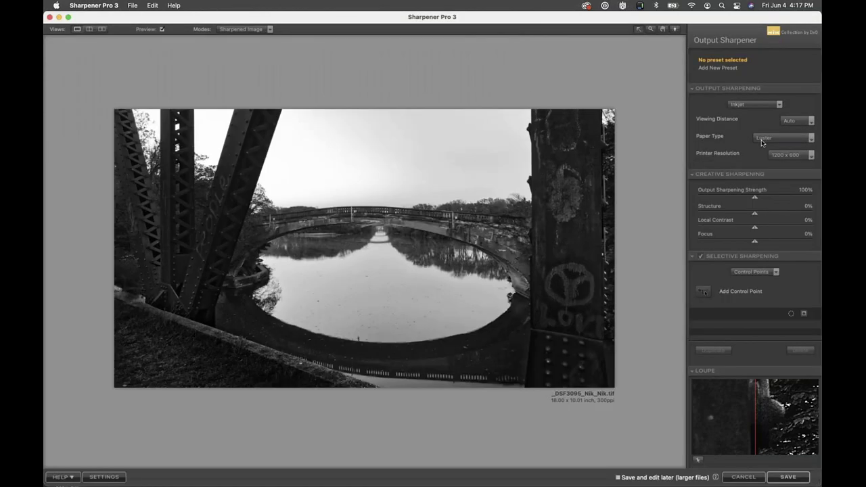
Set the printer resolution to 2880 x 1440 and view the riveted beam at 100%.
click(810, 155)
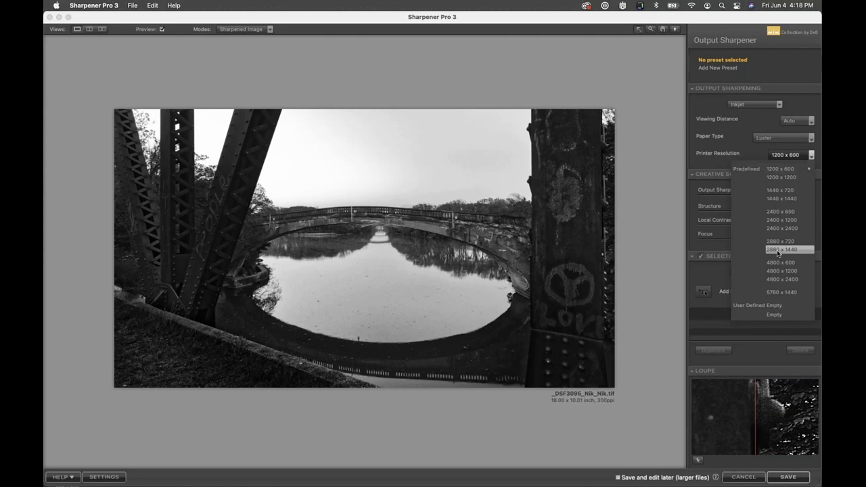
click(777, 250)
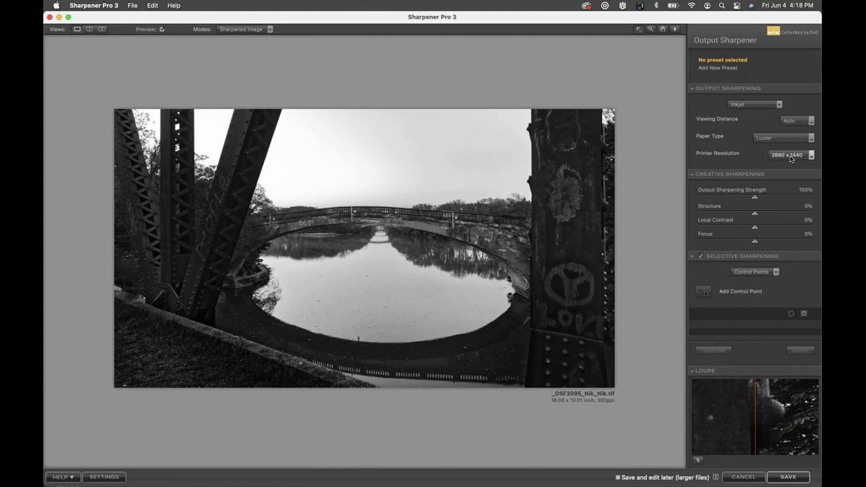
click(229, 205)
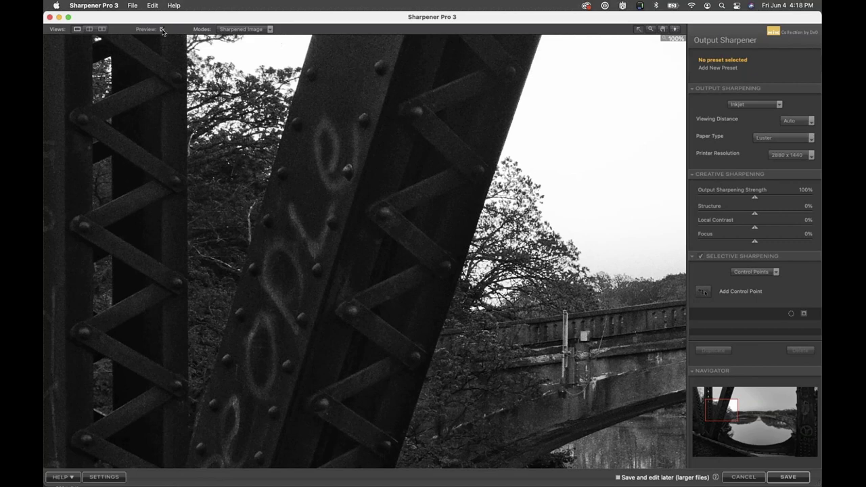
click(88, 29)
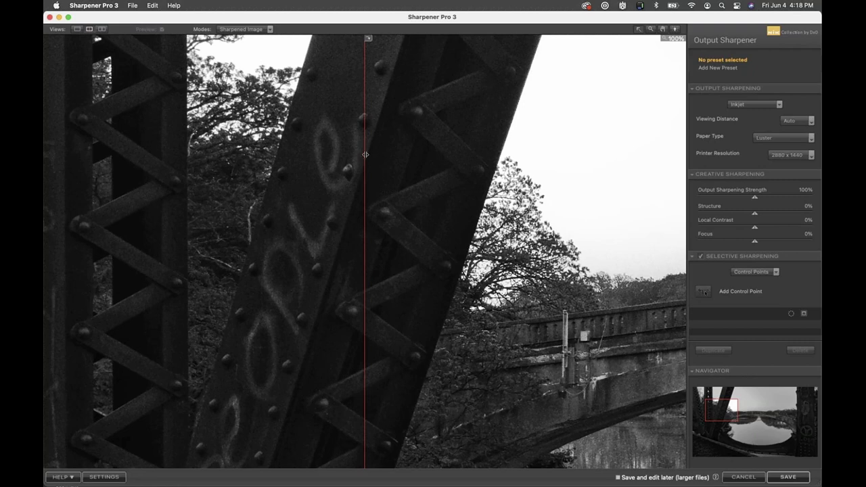
drag(365, 155, 224, 177)
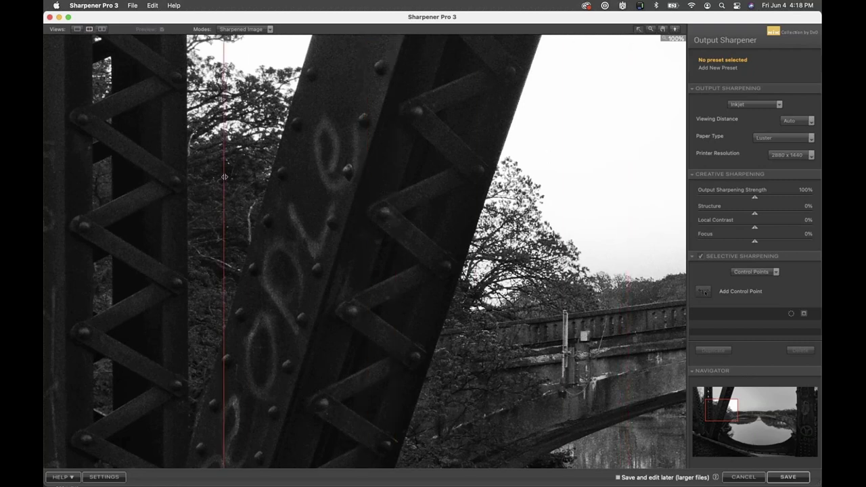
drag(224, 177, 140, 201)
click(77, 29)
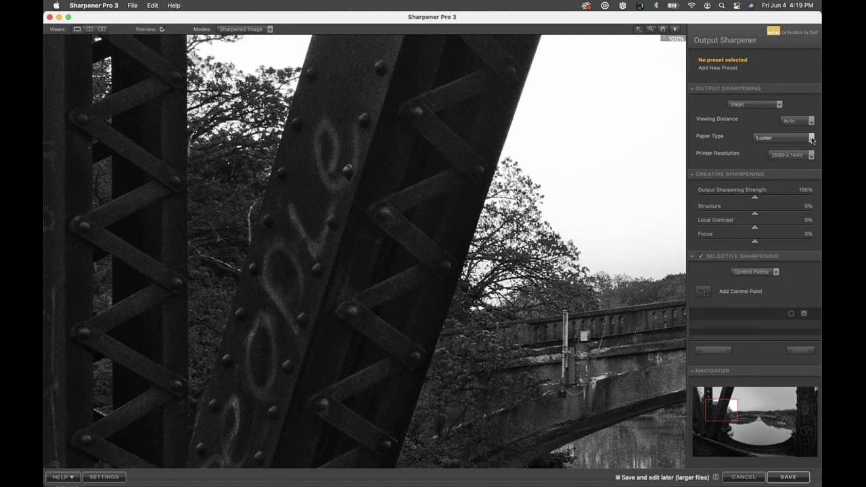
Switch the paper type to Matte and sweep a split before/after divider across the beam.
click(766, 137)
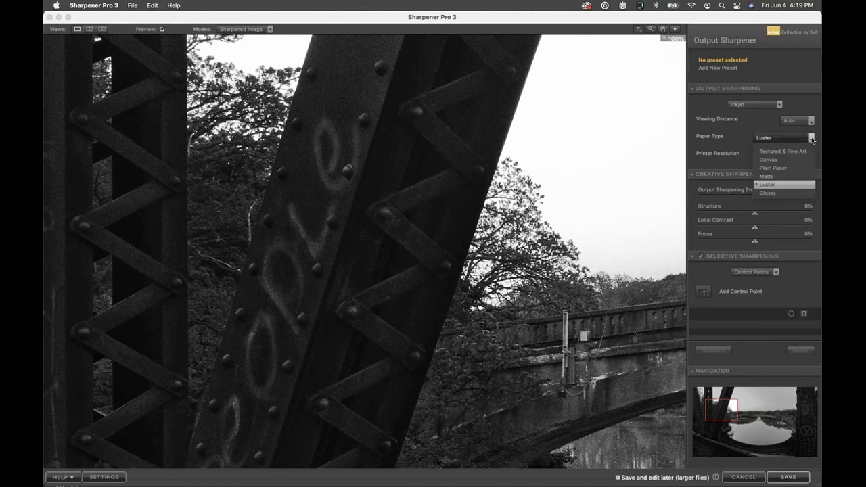
click(766, 177)
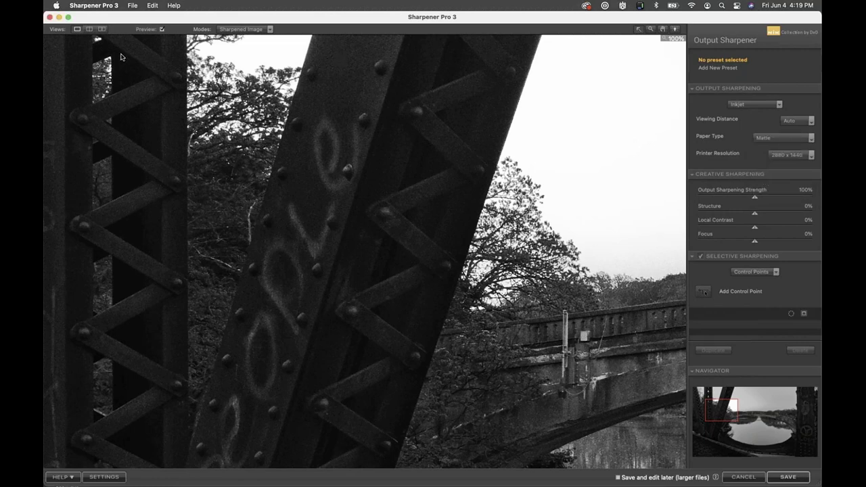
click(88, 29)
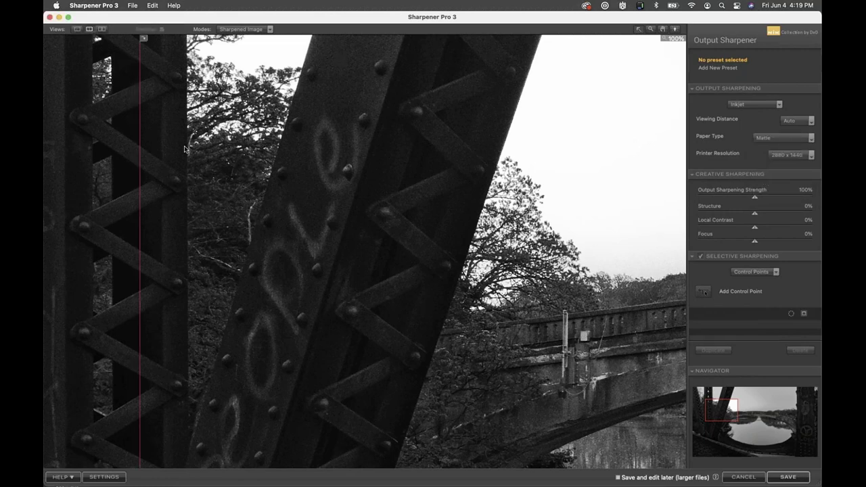
drag(139, 156, 370, 174)
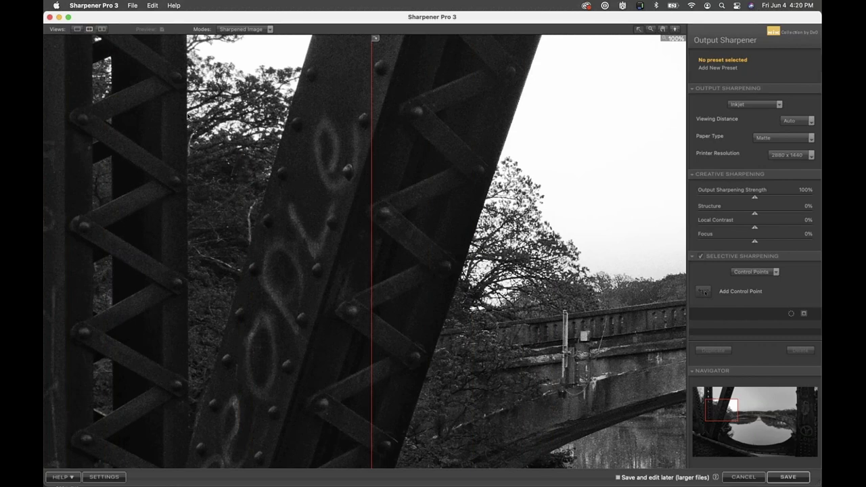
Reopen the split preview, pan to the far bridge, and sweep the before/after divider across it.
click(77, 29)
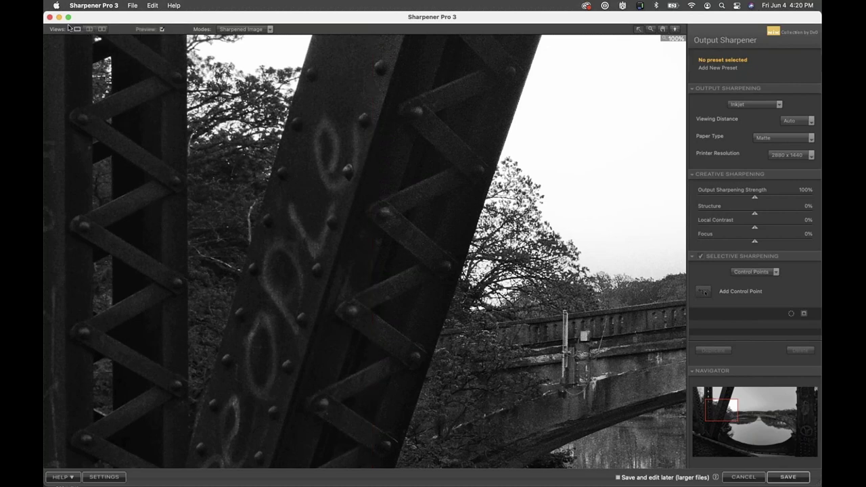
click(90, 30)
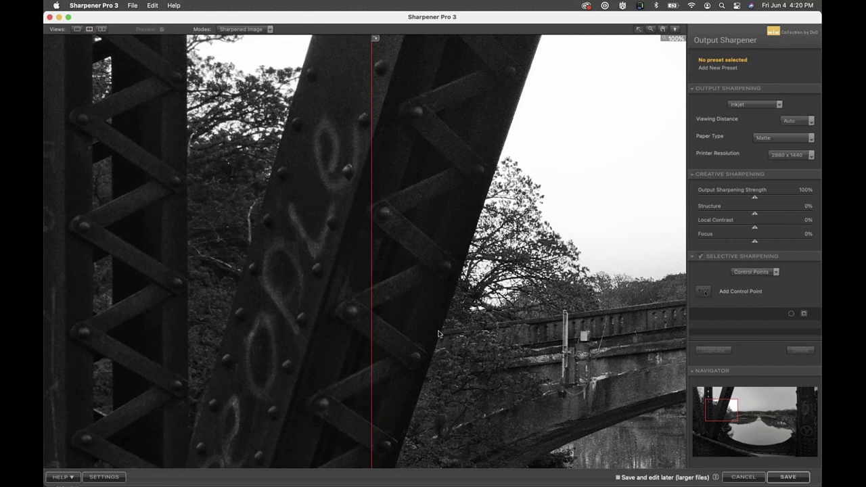
drag(370, 294, 636, 269)
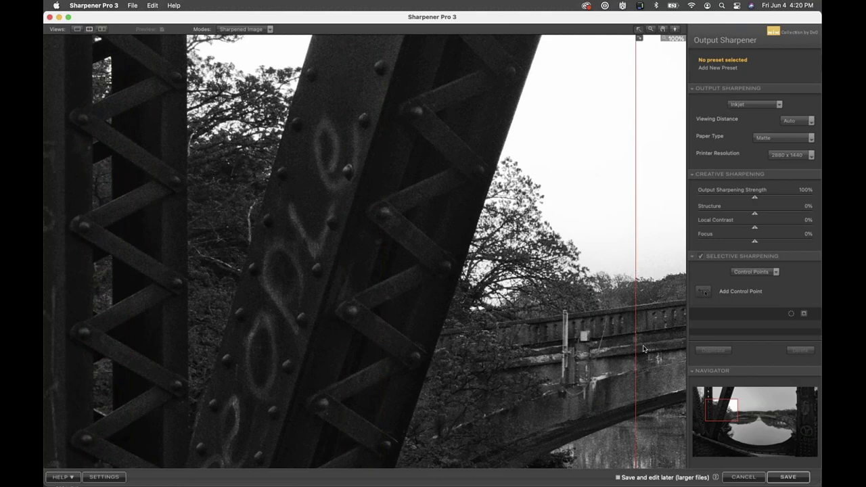
drag(721, 409, 765, 415)
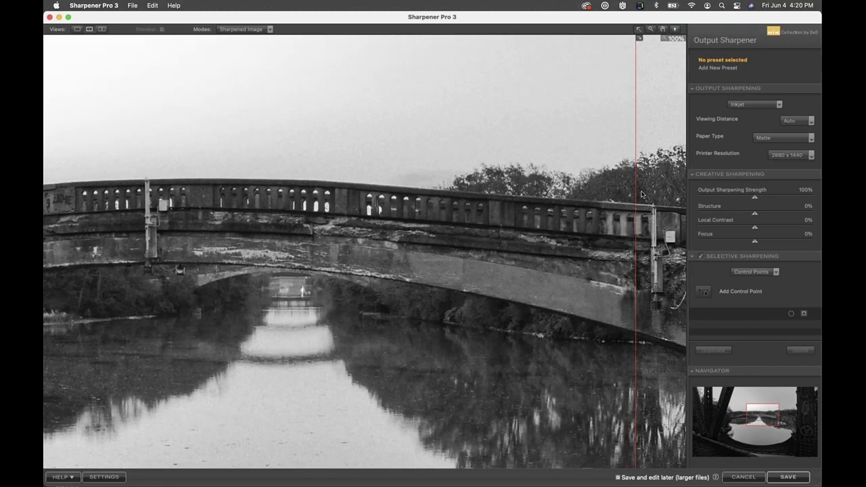
drag(593, 178, 574, 135)
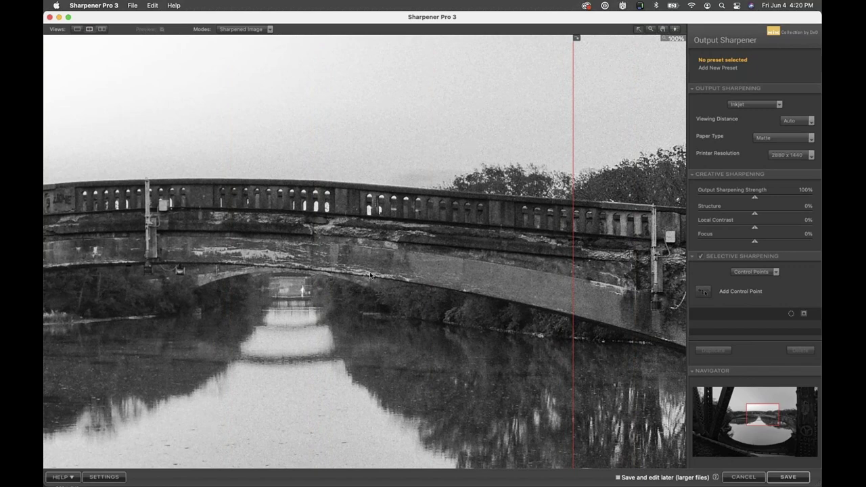
click(57, 85)
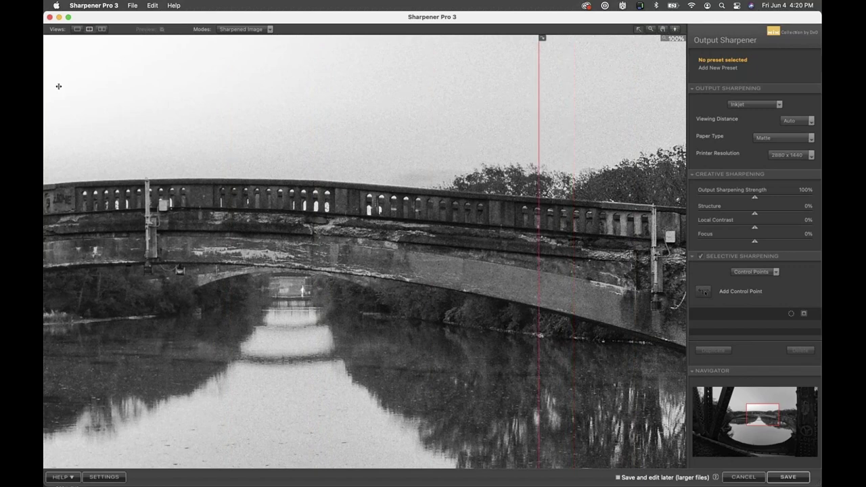
drag(56, 85, 492, 142)
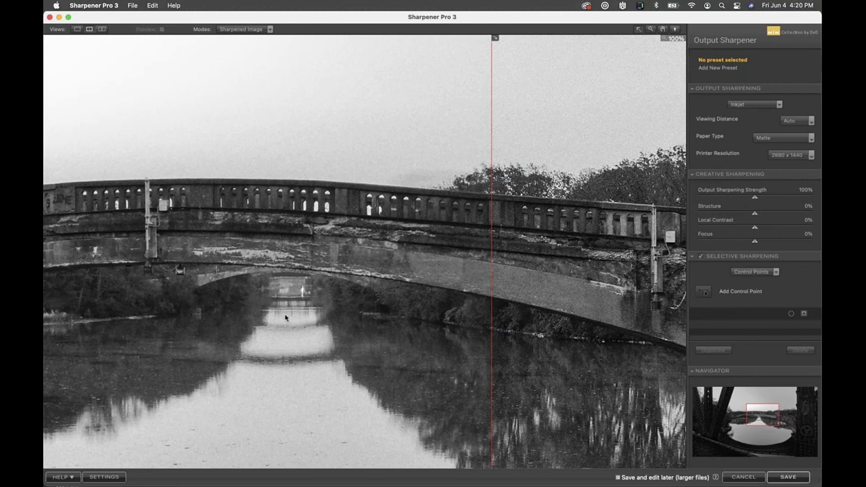
Compare before/after on the whole photo and on the graffiti at 100%, then fit again.
click(290, 352)
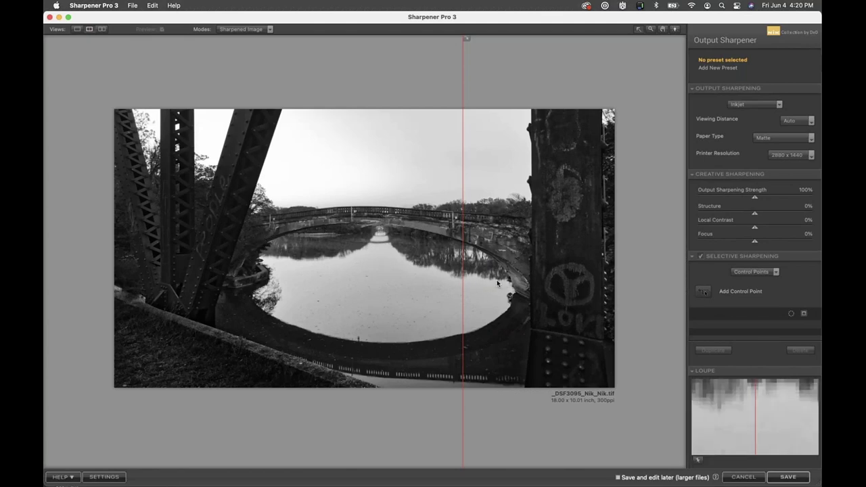
drag(463, 261, 481, 261)
drag(379, 243, 547, 260)
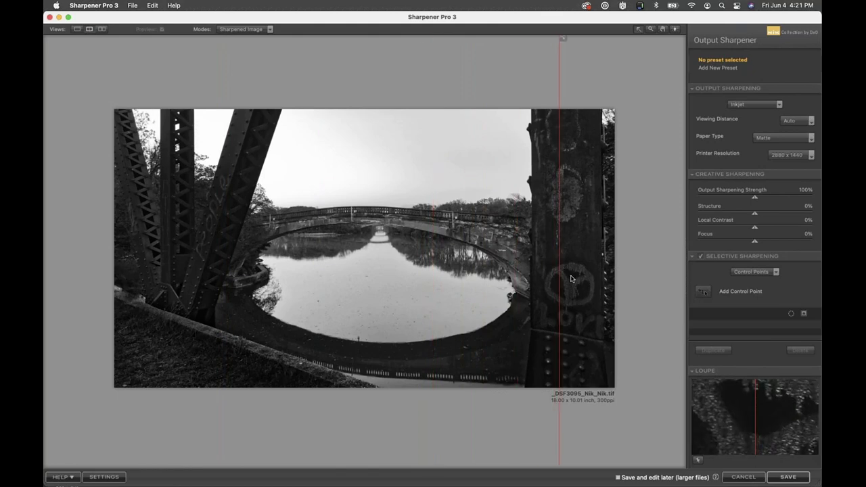
click(570, 280)
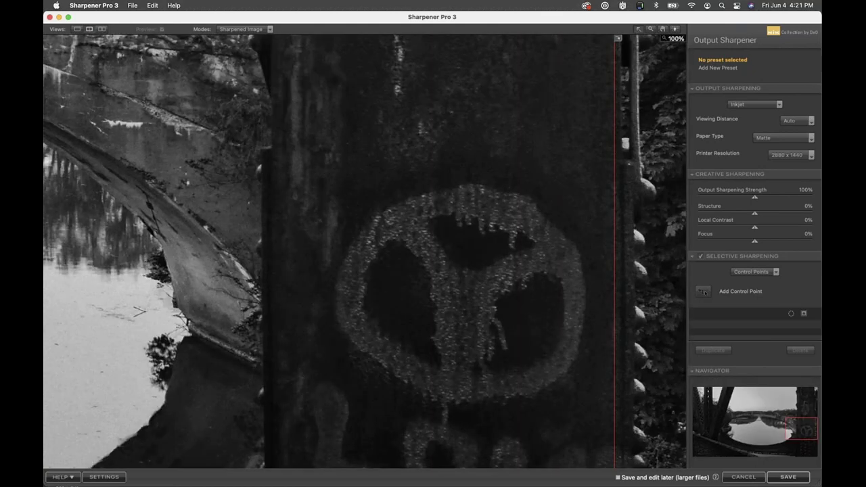
drag(613, 220, 485, 183)
drag(109, 187, 139, 175)
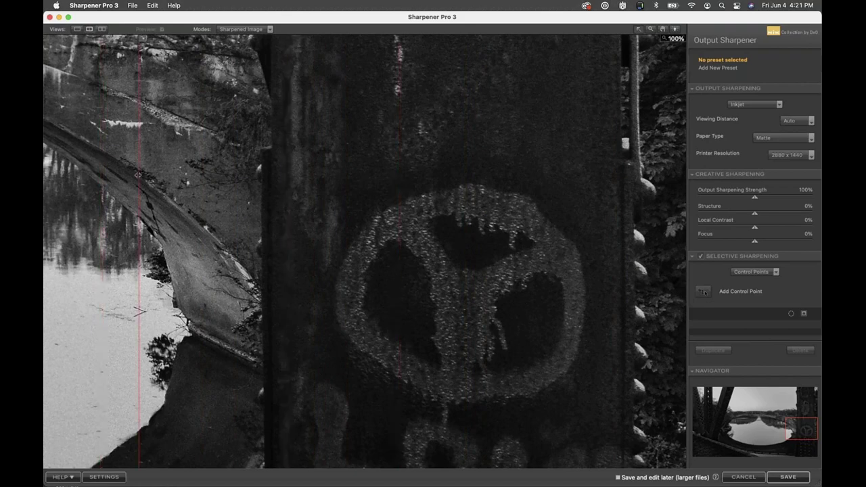
click(266, 164)
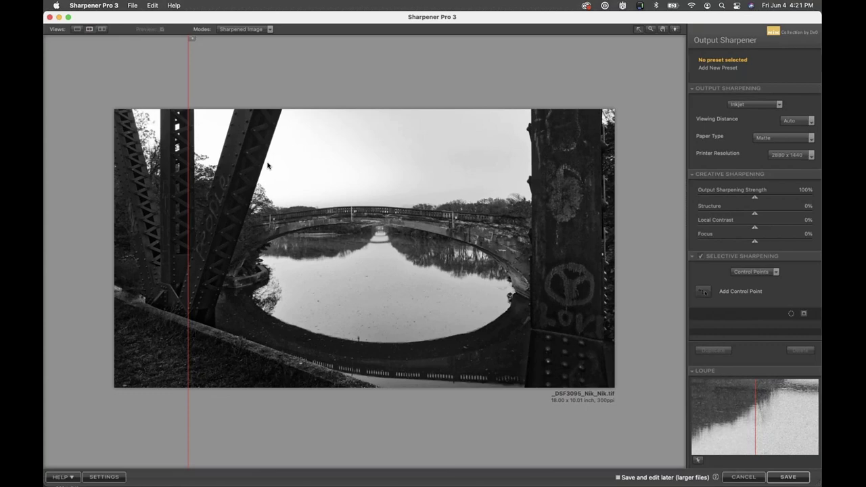
Choose Luster as the Output Sharpening paper type.
click(786, 139)
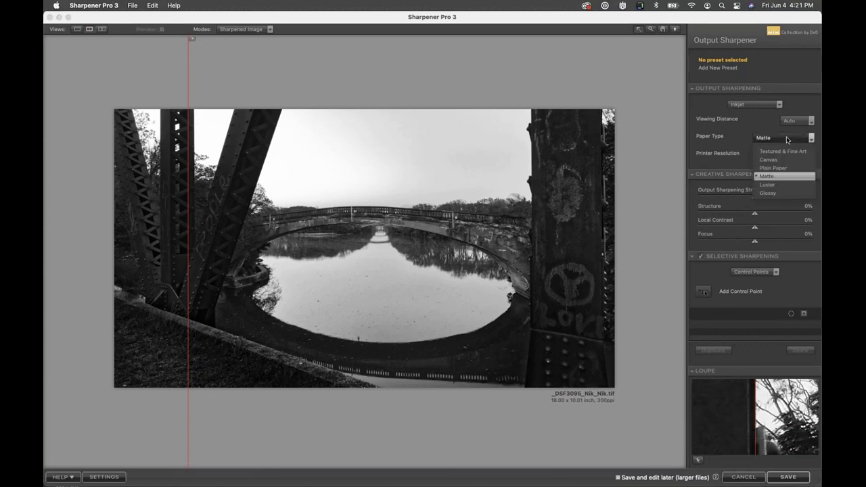
click(768, 185)
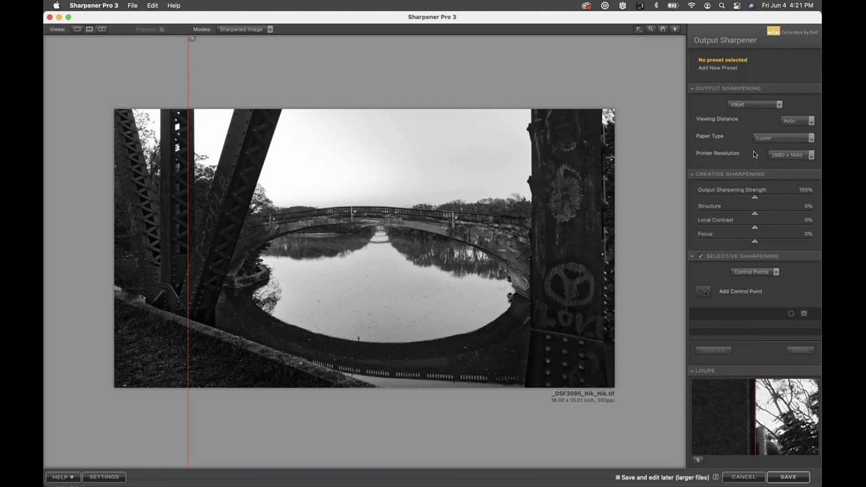
Save a new preset named 'Epson r800_Luster paper', removing the stray '_superfine 1440' suffix.
click(693, 69)
drag(464, 210, 496, 94)
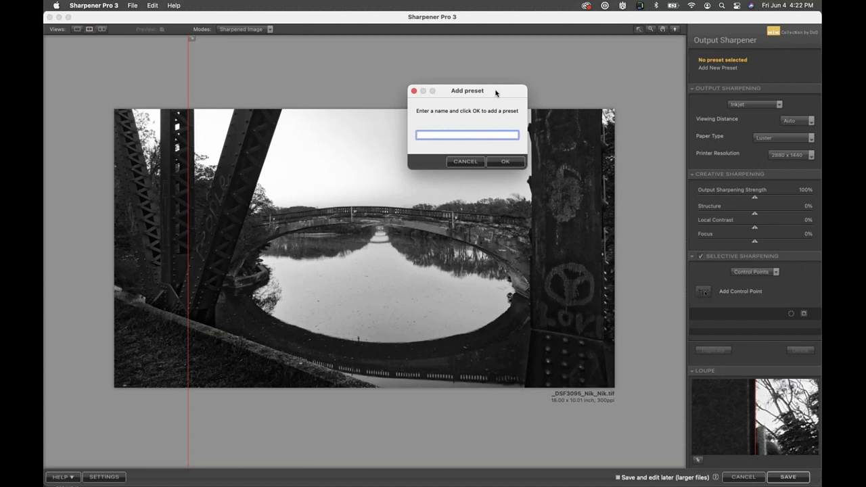
text(Epson r800_Luster paper)
text(_)
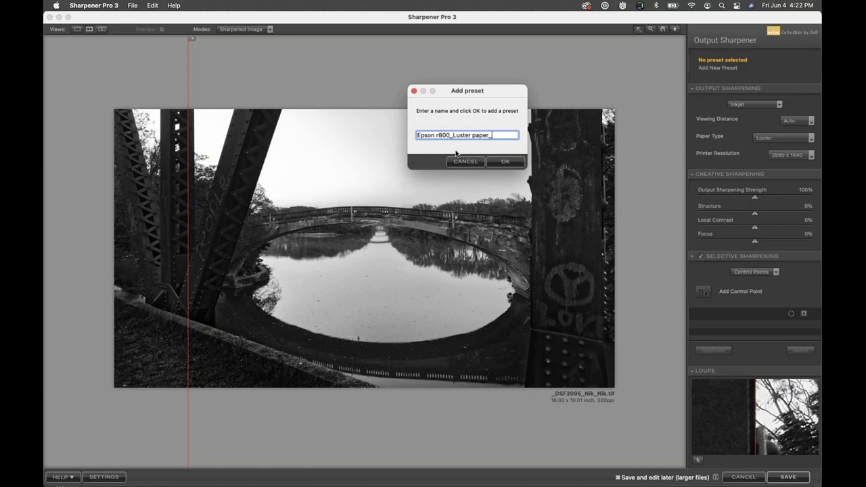
text(superfine 1440)
drag(481, 135, 436, 135)
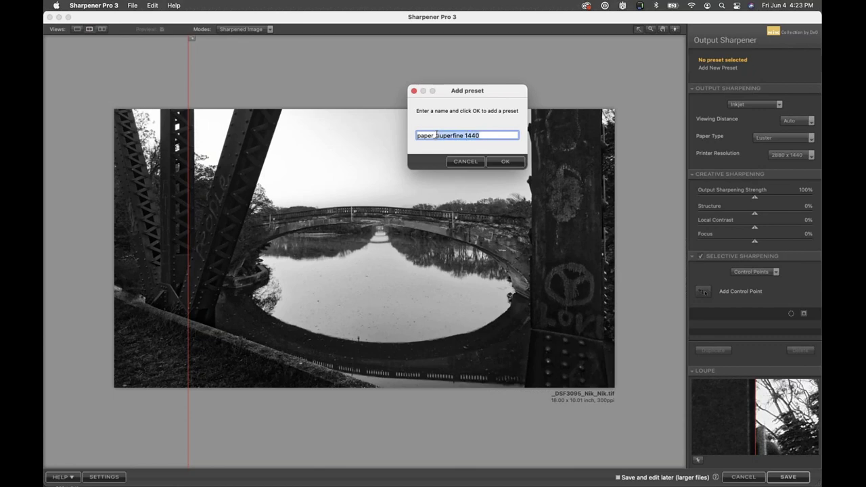
text(Epson r800_Luster paper)
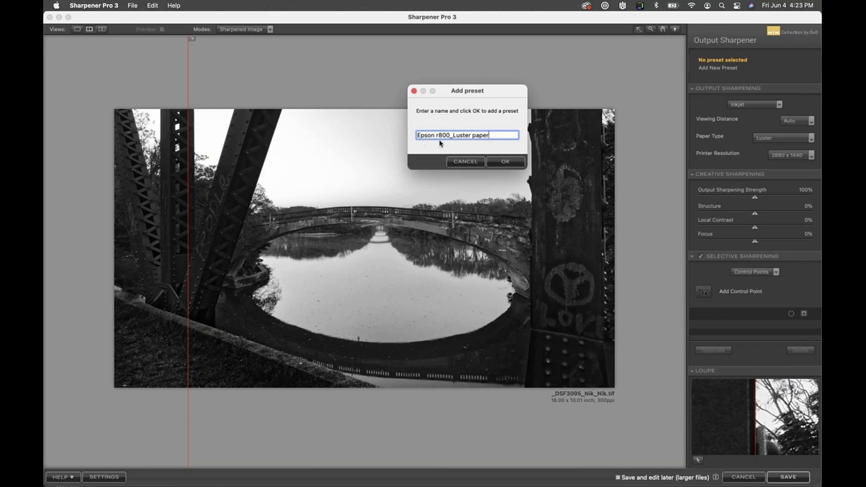
click(504, 161)
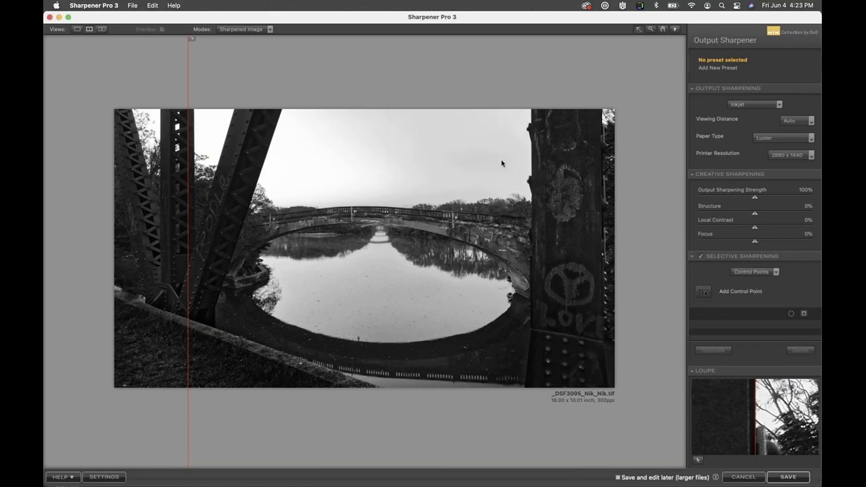
Set the paper type to Matte.
mouse_move(713, 73)
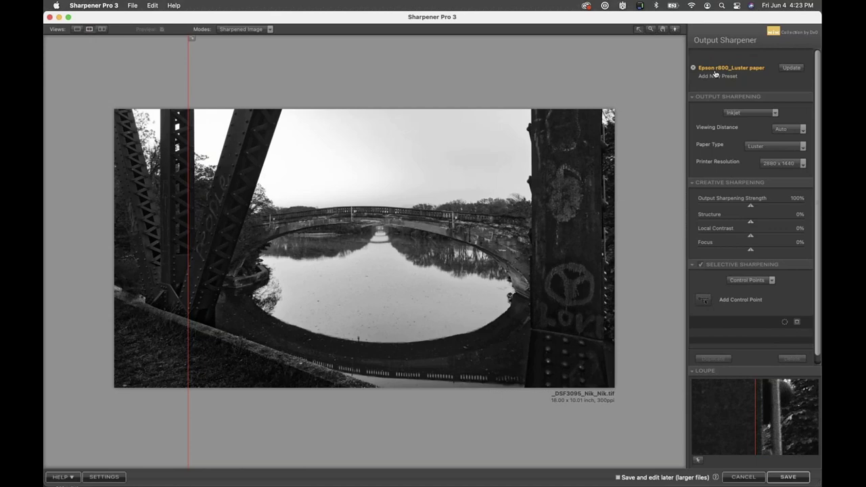
click(771, 148)
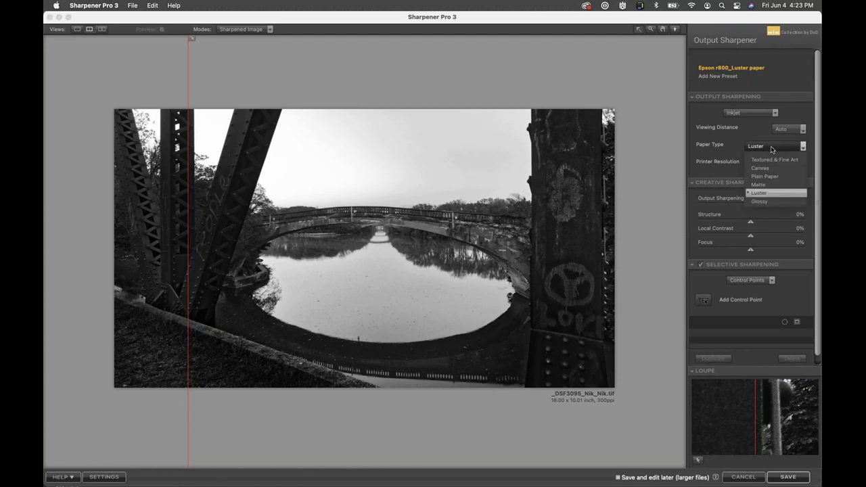
click(761, 187)
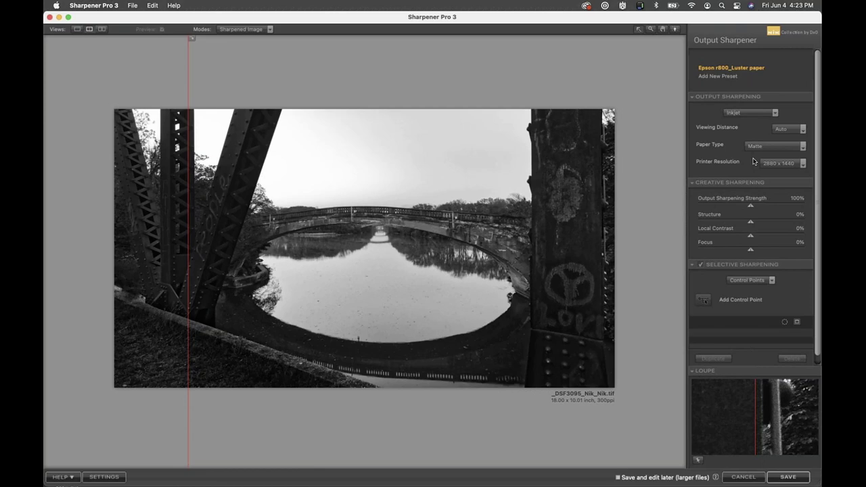
Save the Matte settings as preset 'Epson r800_Matte paper', then reapply the Luster preset.
click(706, 77)
text(Espon)
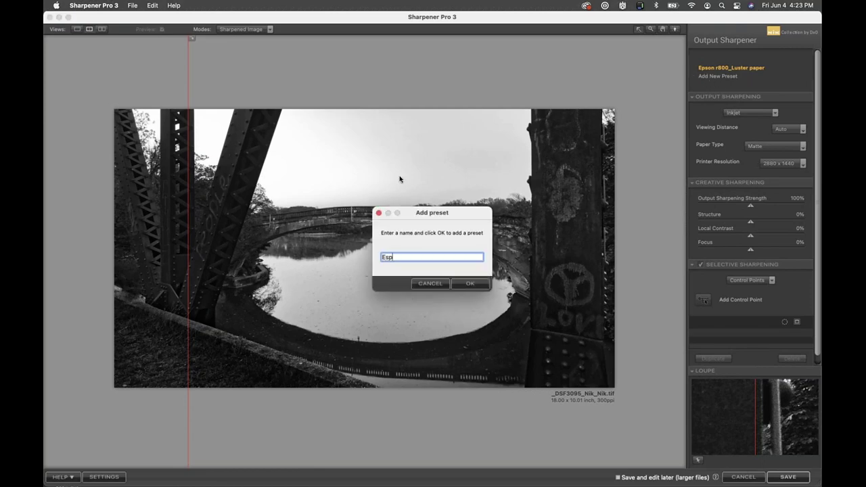
key(BackSpace)
key(BackSpace)
key(BackSpace)
key(BackSpace)
text(pson r800_Matte Pa)
key(BackSpace)
key(BackSpace)
text(paper)
key(Return)
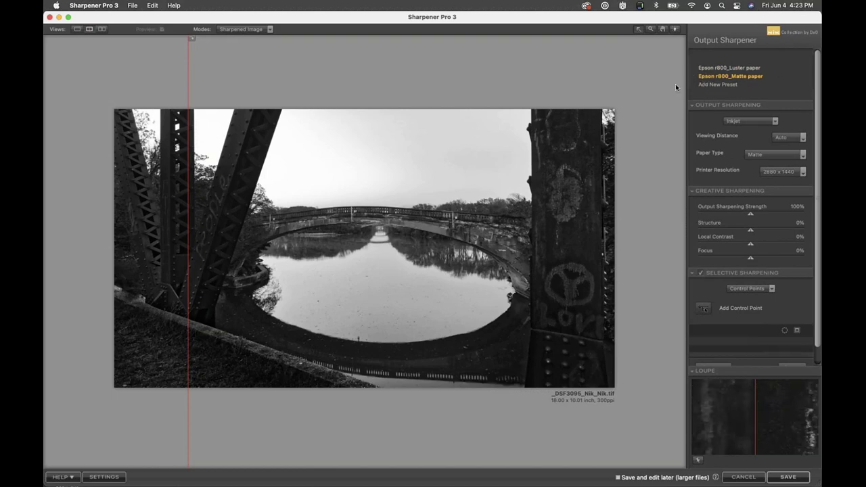
click(730, 68)
mouse_move(733, 73)
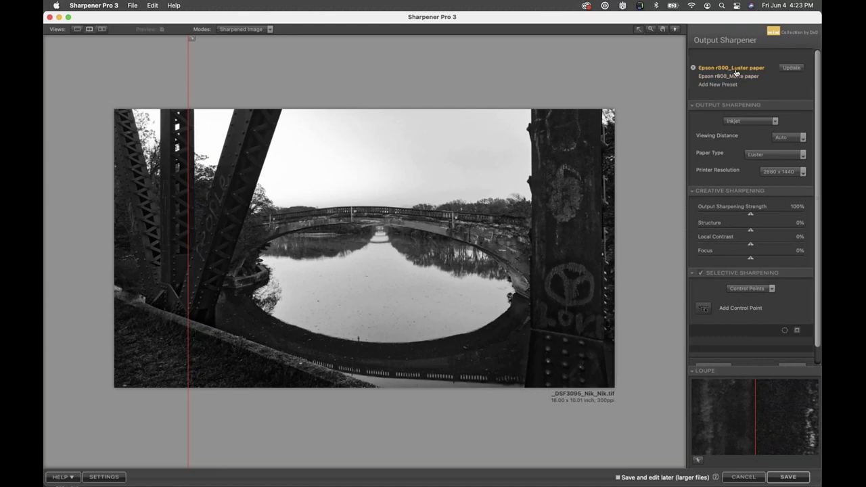
Save the sharpened image to PhotoLab and compare the RAF, _Nik.tif and _Nik_Nik.tif versions.
click(784, 478)
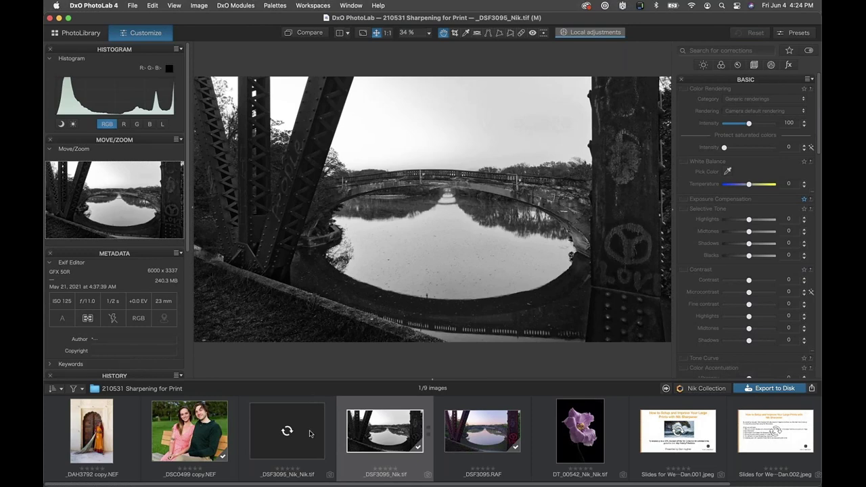
click(482, 424)
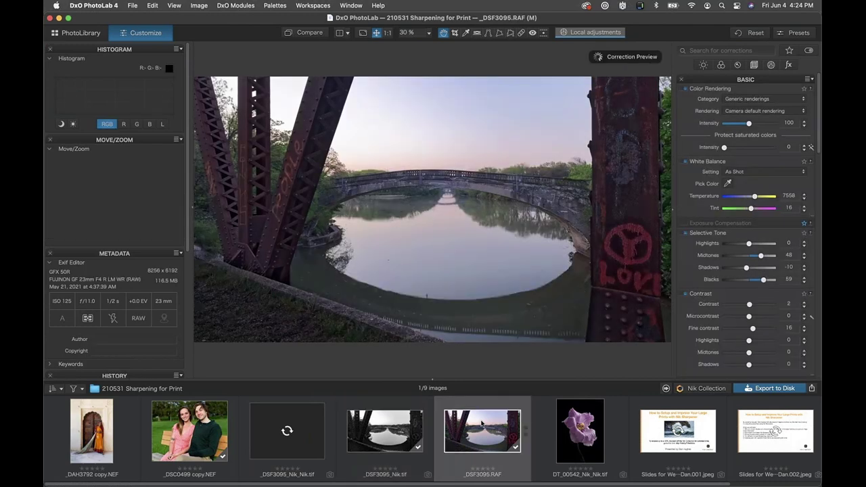
click(399, 430)
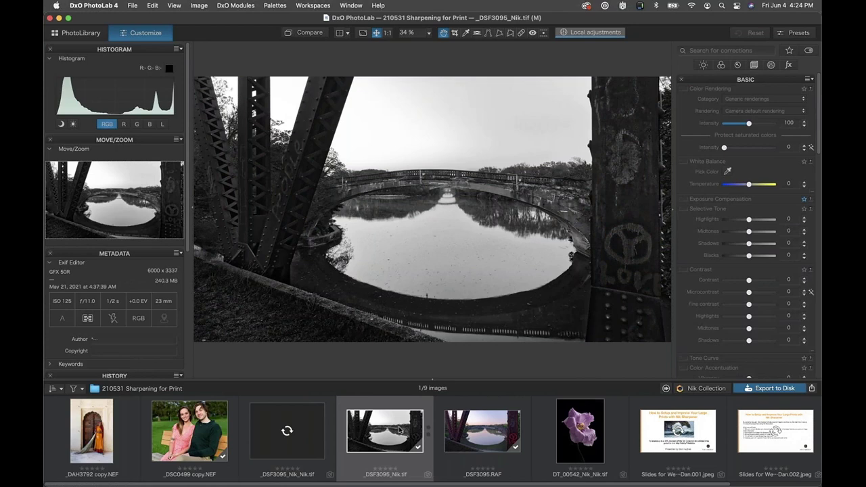
click(302, 426)
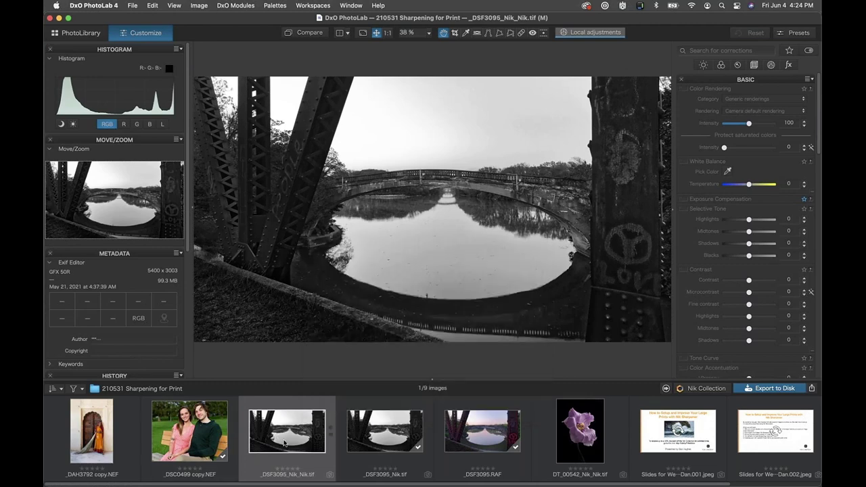
Show the purple flower DT_00542_Nik_Nik.tif from the filmstrip in the Customize viewer.
click(574, 433)
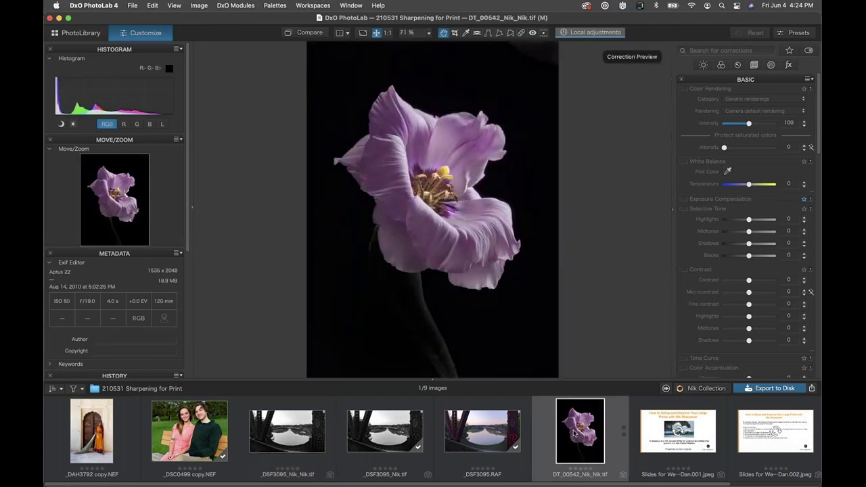
mouse_move(573, 433)
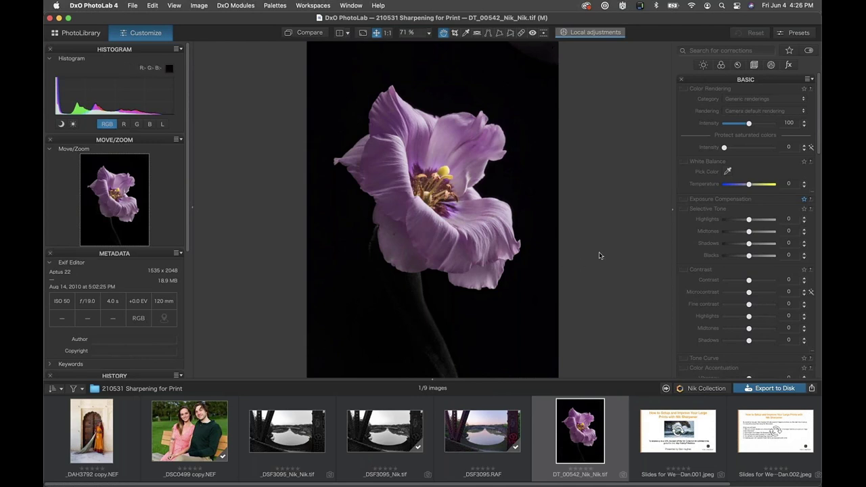
Set the Nik plugin export resolution to 200 dpi and the longest side to 30 in.
click(703, 388)
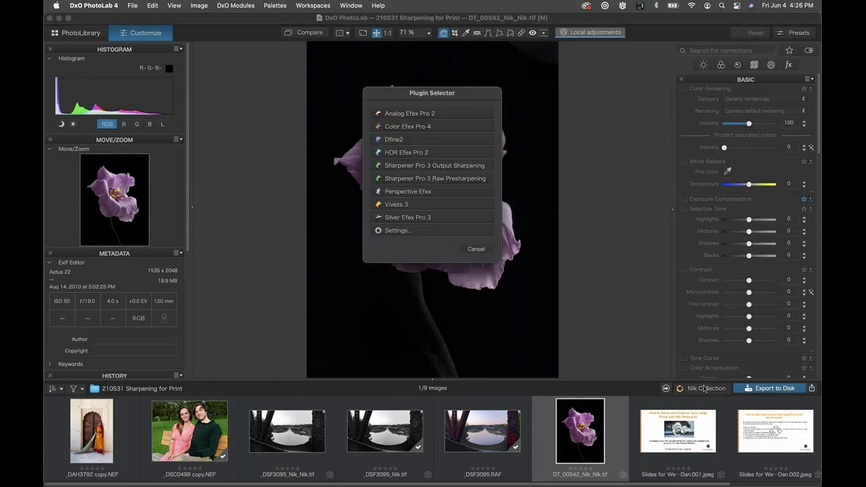
click(394, 230)
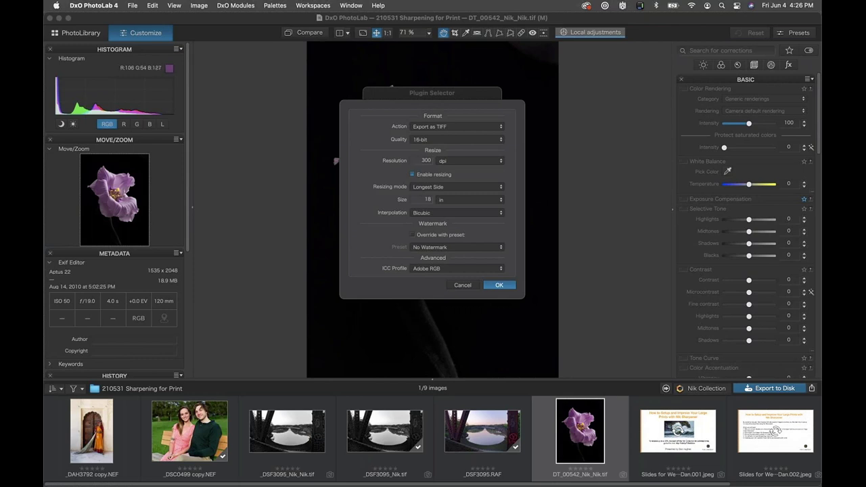
double_click(422, 160)
text(200)
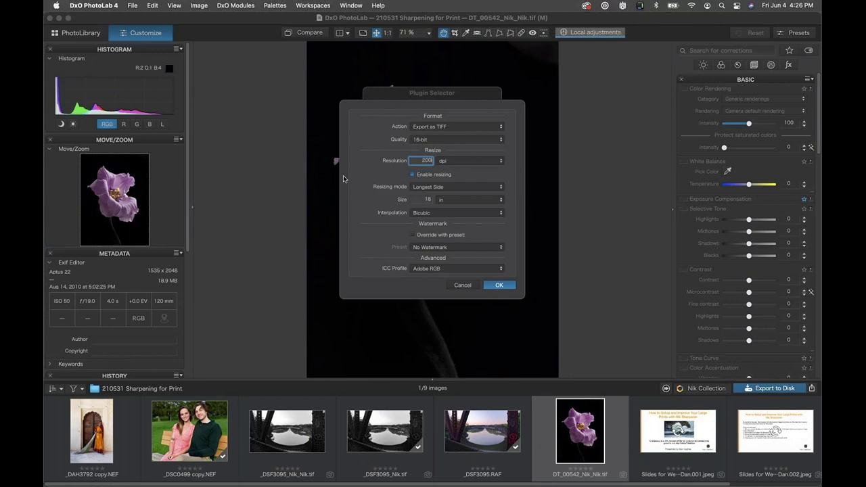
double_click(424, 199)
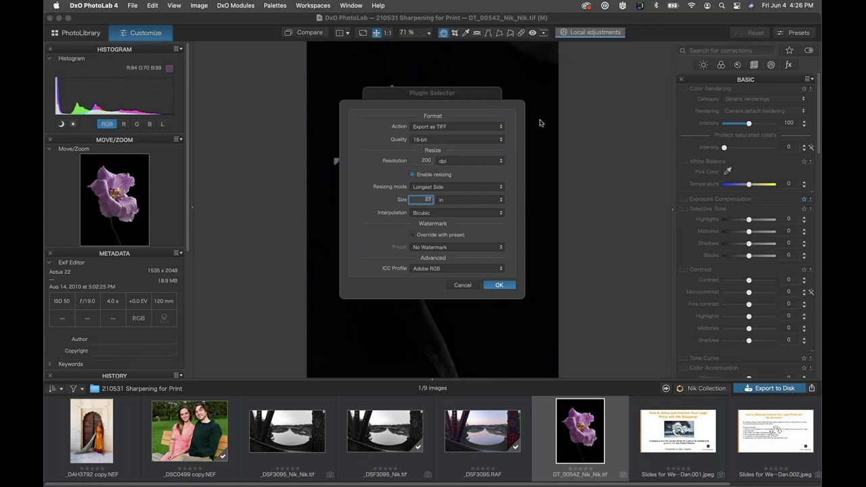
drag(408, 97, 583, 107)
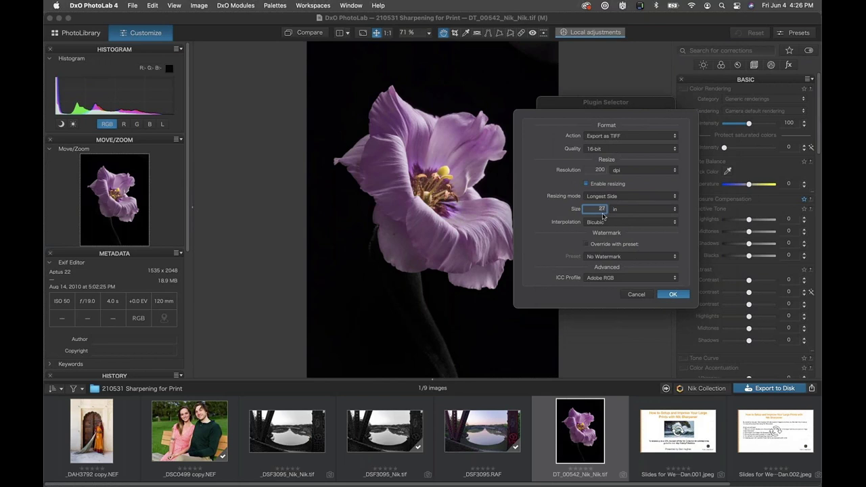
text(30)
click(633, 226)
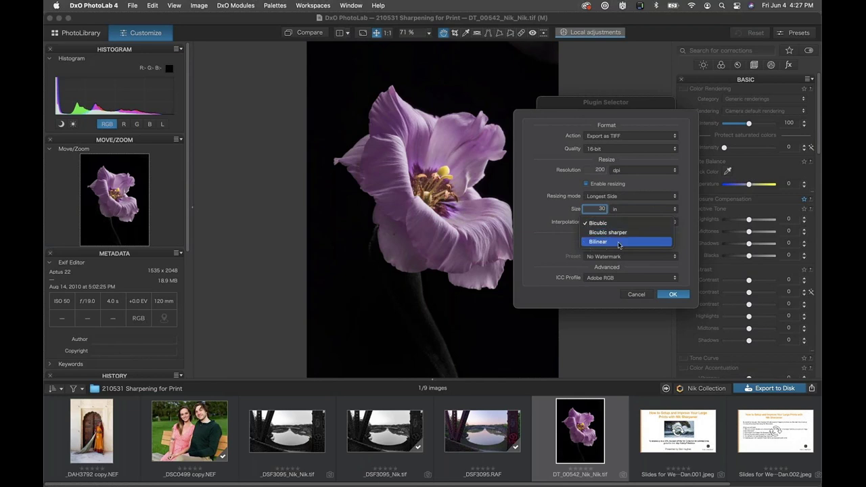
Confirm export with Bicubic and Adobe RGB, sending the flower to Sharpener Pro 3 Output Sharpening.
click(588, 225)
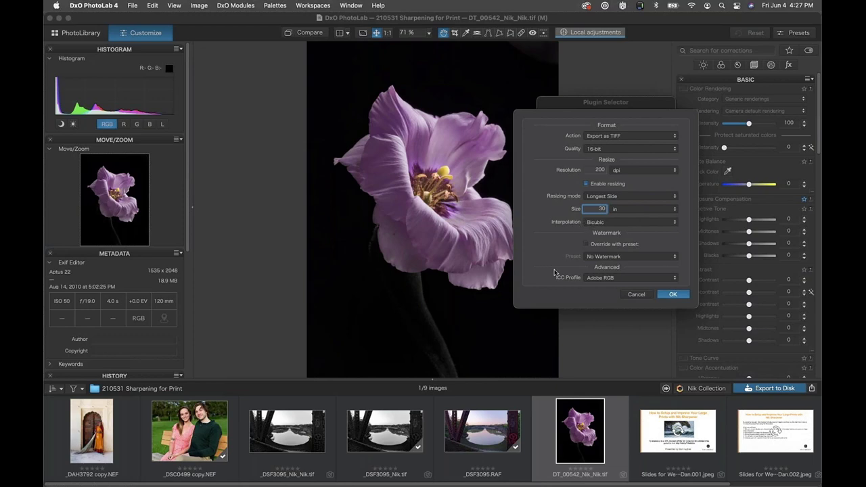
click(635, 278)
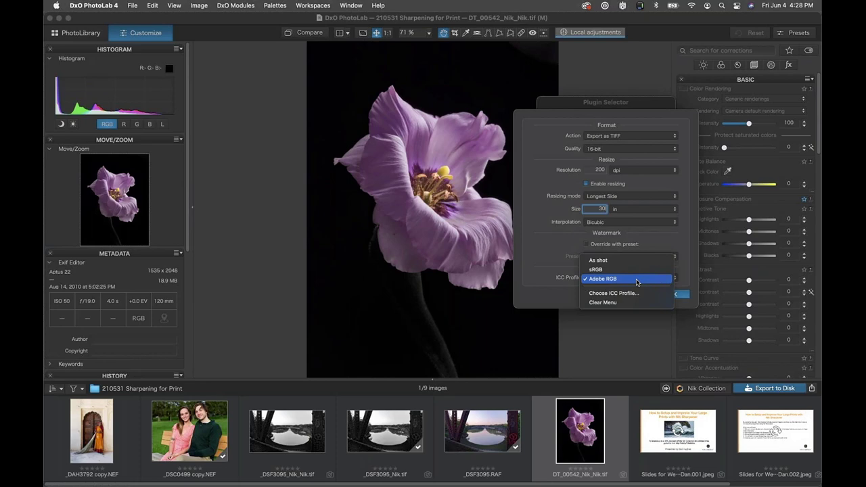
click(595, 279)
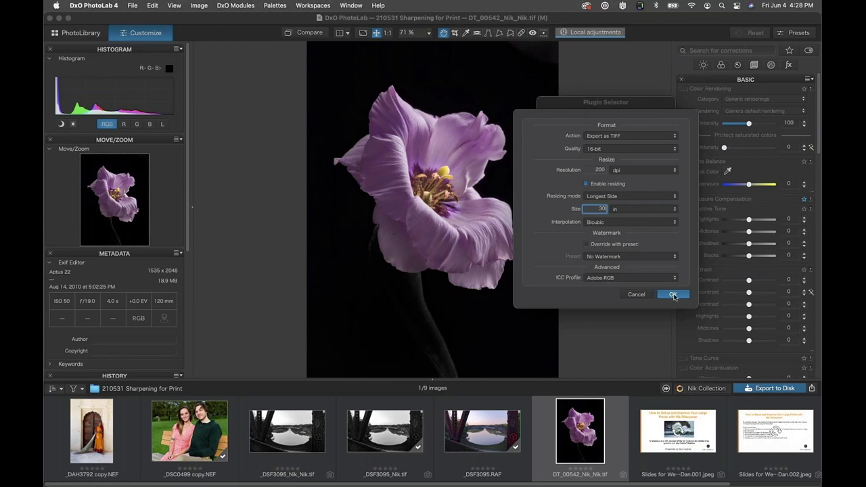
click(673, 295)
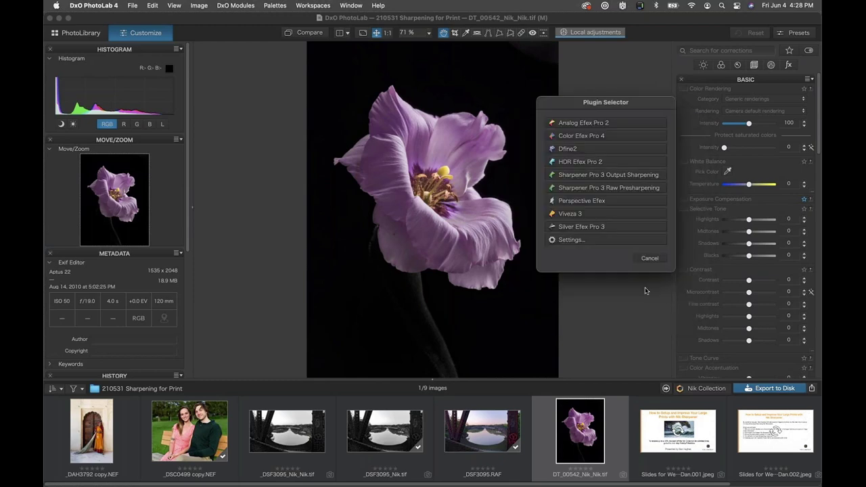
click(569, 177)
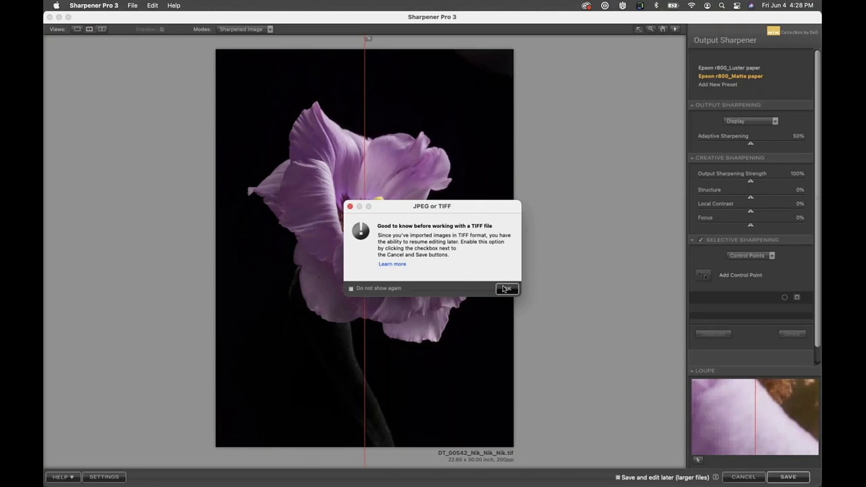
Dismiss the TIFF notice, switch to single view, and choose Continuous Tone output sharpening.
click(506, 289)
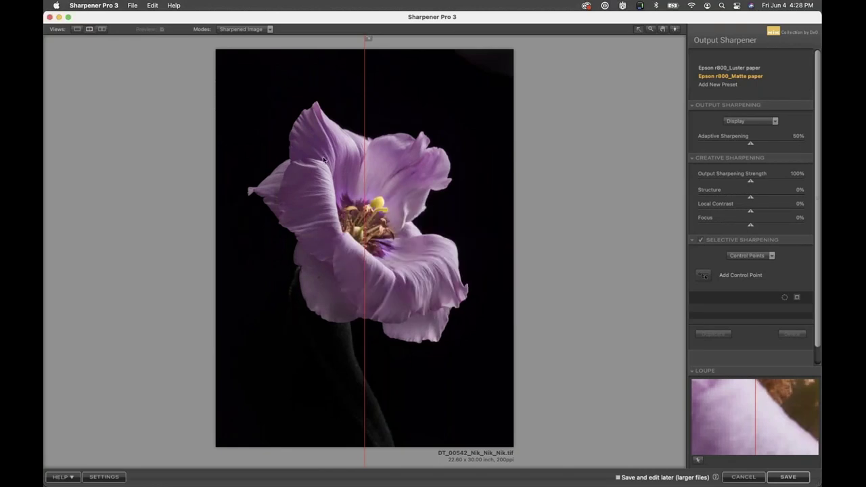
click(77, 29)
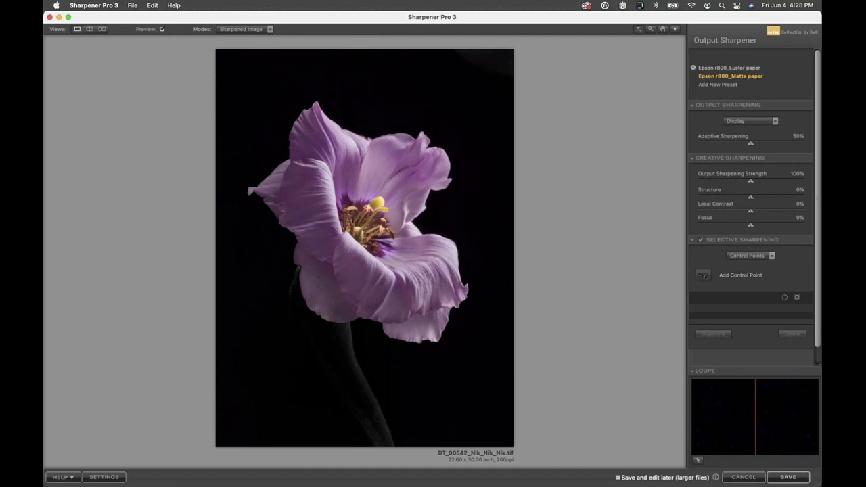
click(775, 121)
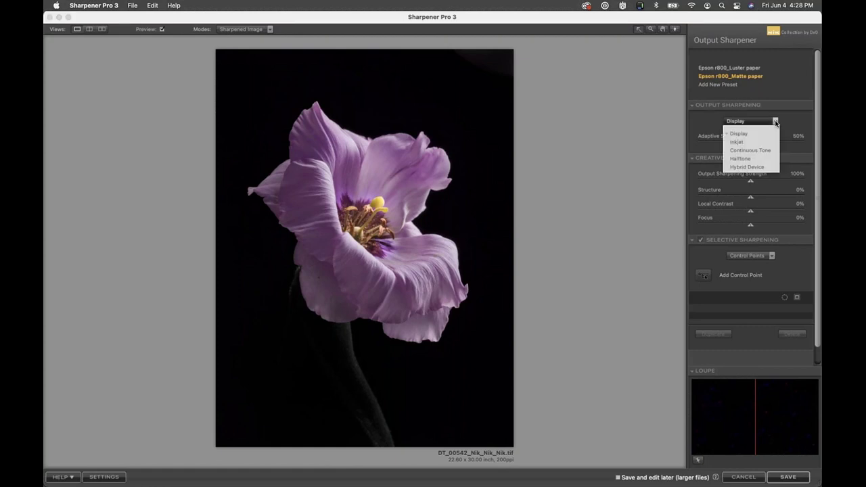
click(747, 150)
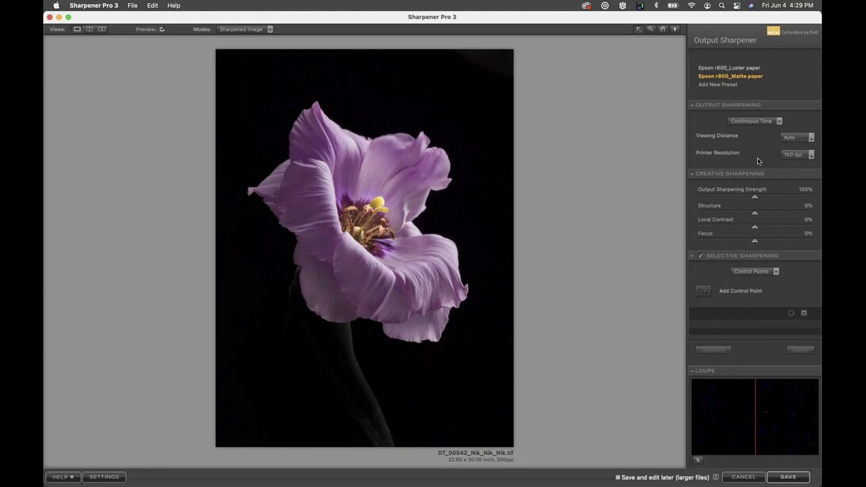
Choose 200 dpi as the printer resolution.
click(811, 155)
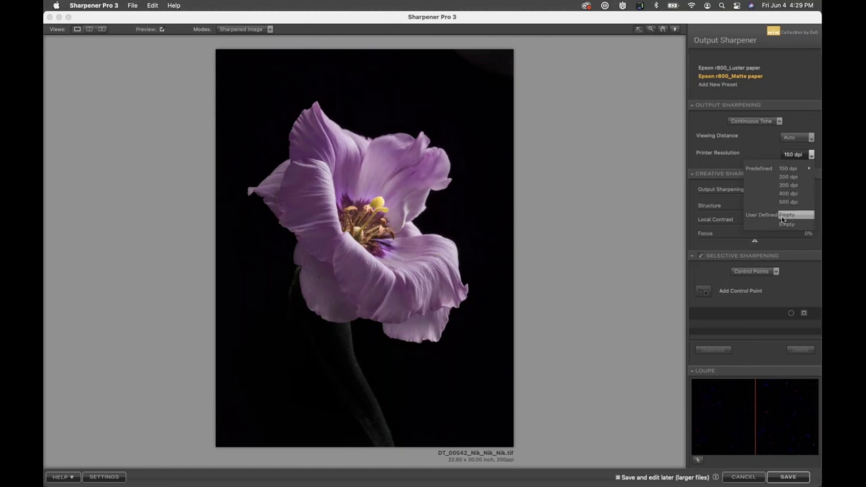
click(783, 178)
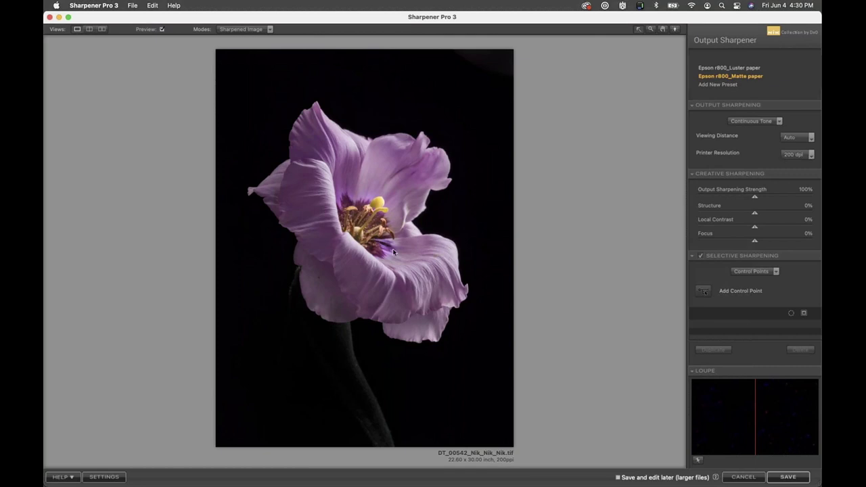
Zoom to 100% on the stamens, compare original and sharpened in split view, then return to single view.
click(375, 209)
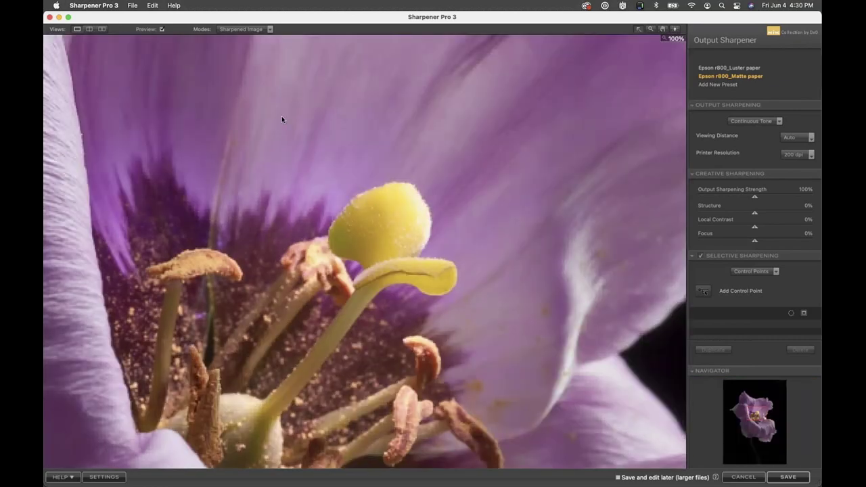
click(88, 29)
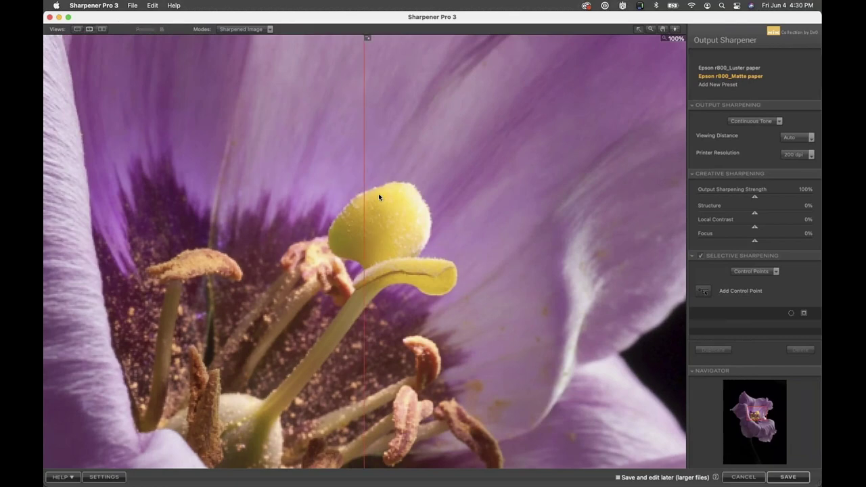
drag(364, 181, 603, 181)
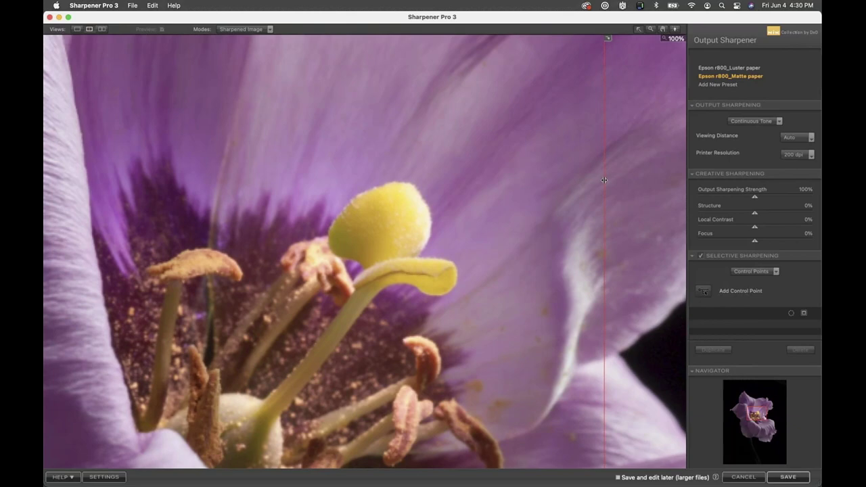
drag(604, 180, 561, 187)
drag(255, 138, 180, 126)
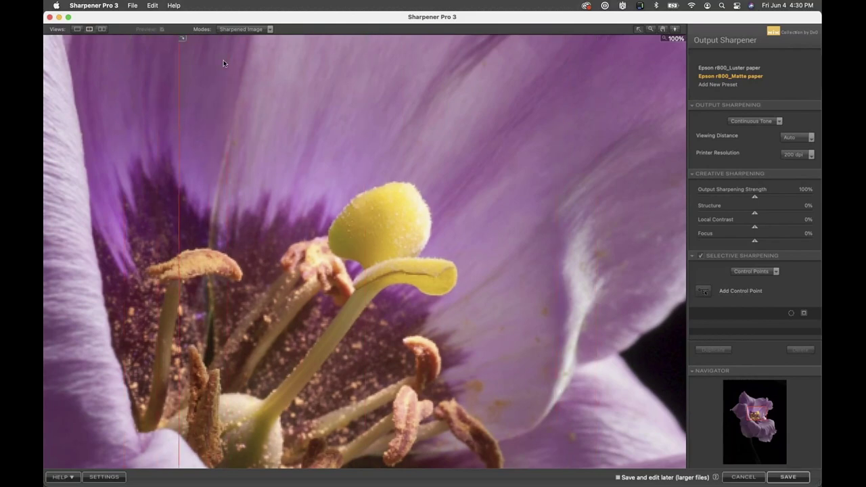
click(77, 29)
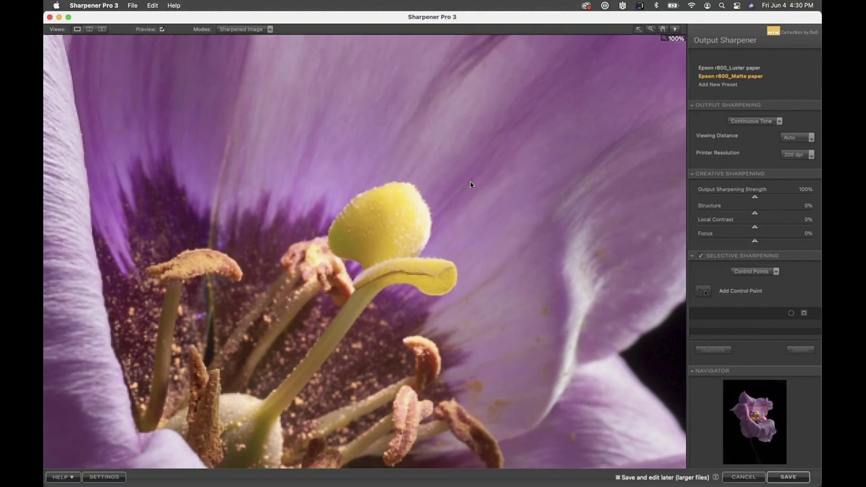
drag(360, 226, 421, 177)
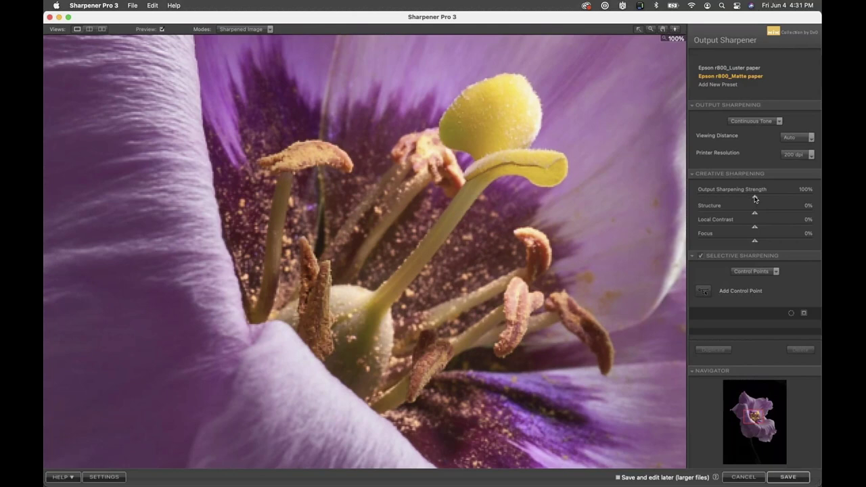
Drag Output Sharpening Strength from 113% up to the 200% maximum.
drag(755, 199, 769, 199)
drag(769, 197, 820, 199)
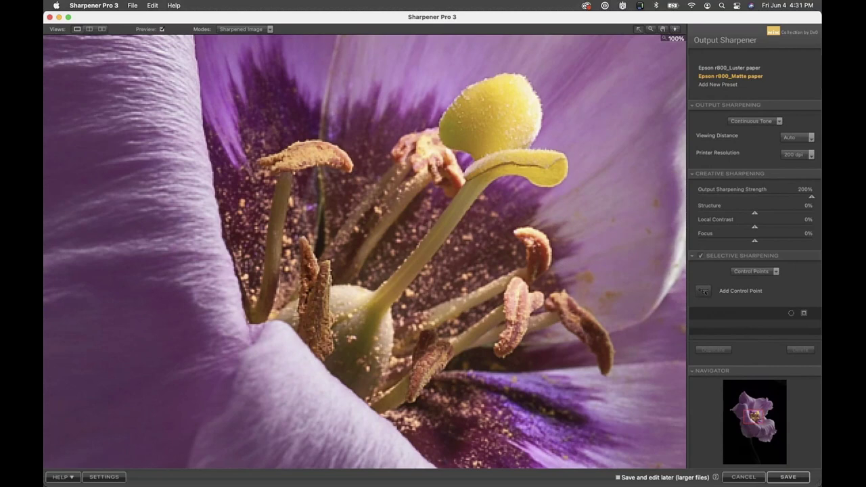
Sweep the split line across the flower, then lower strength from 200% to 120% in single view.
click(88, 29)
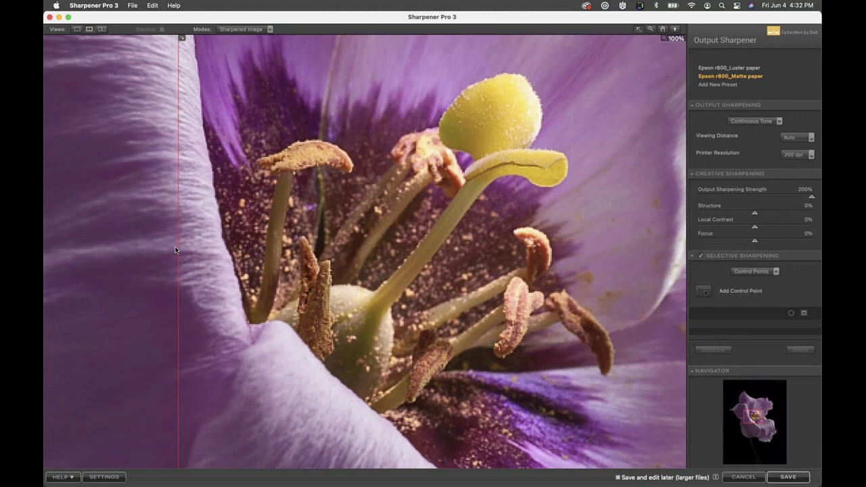
drag(178, 249, 704, 279)
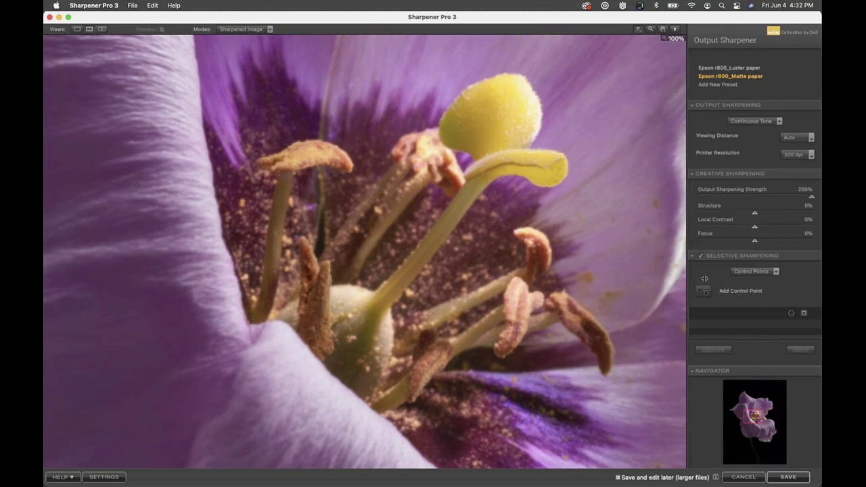
drag(704, 278, 45, 90)
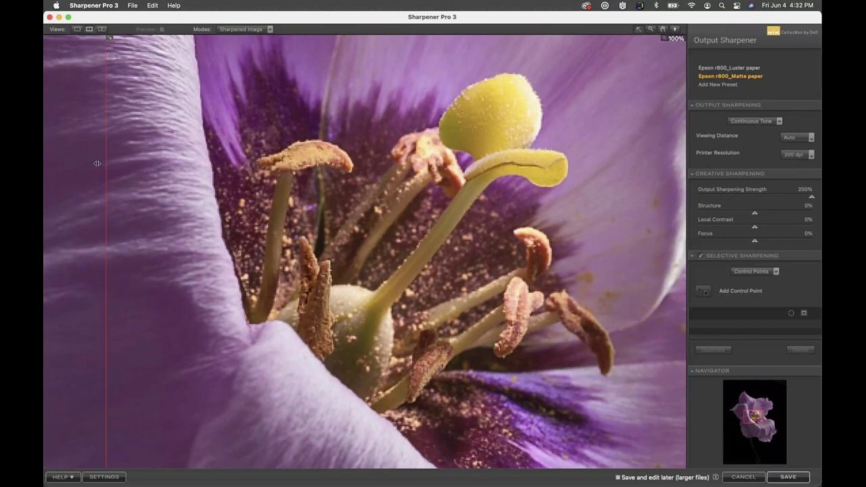
click(77, 29)
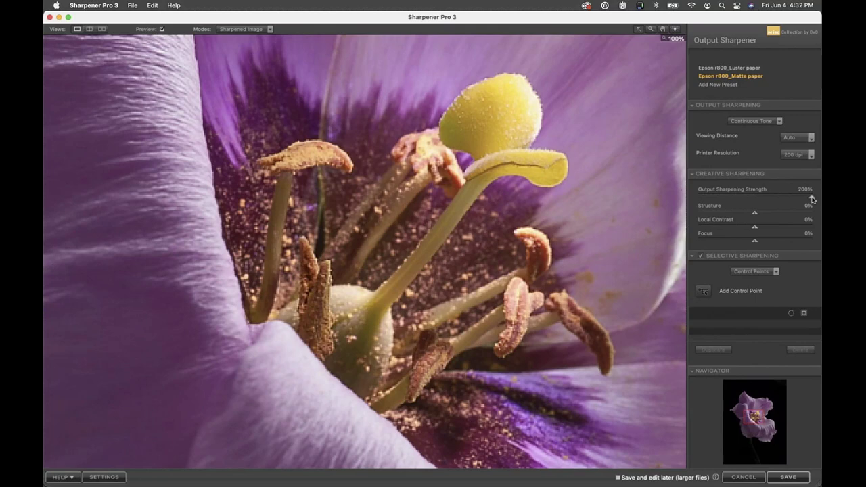
drag(811, 200, 756, 199)
drag(762, 199, 766, 200)
Fit the flower side by side, trial Structure and Focus (~52%), then reset Structure, Local Contrast and Focus to 0%.
click(460, 214)
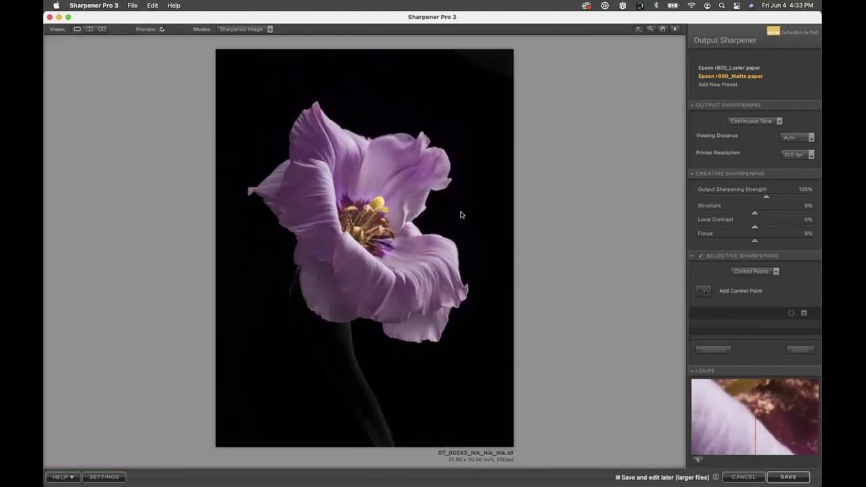
click(102, 30)
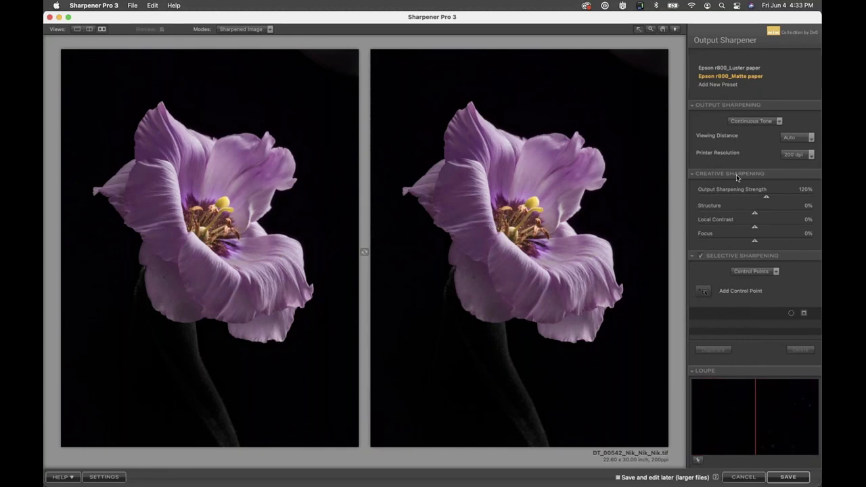
drag(755, 214, 796, 229)
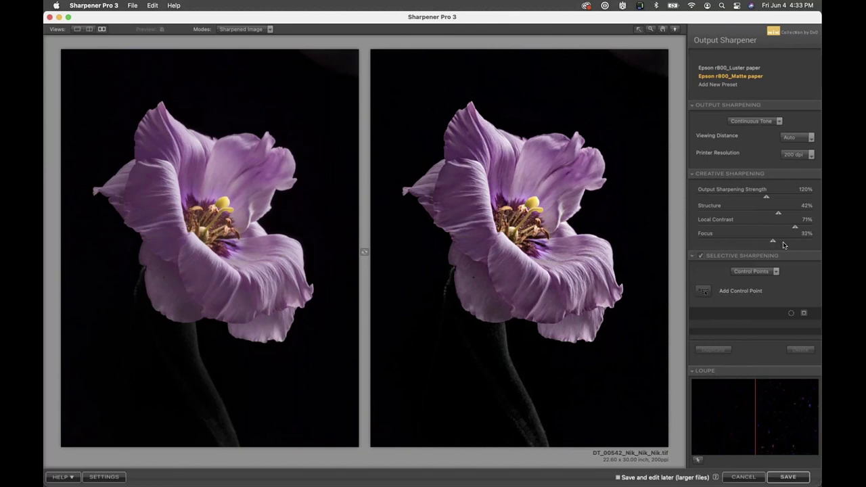
click(785, 242)
double_click(778, 215)
double_click(795, 227)
double_click(783, 240)
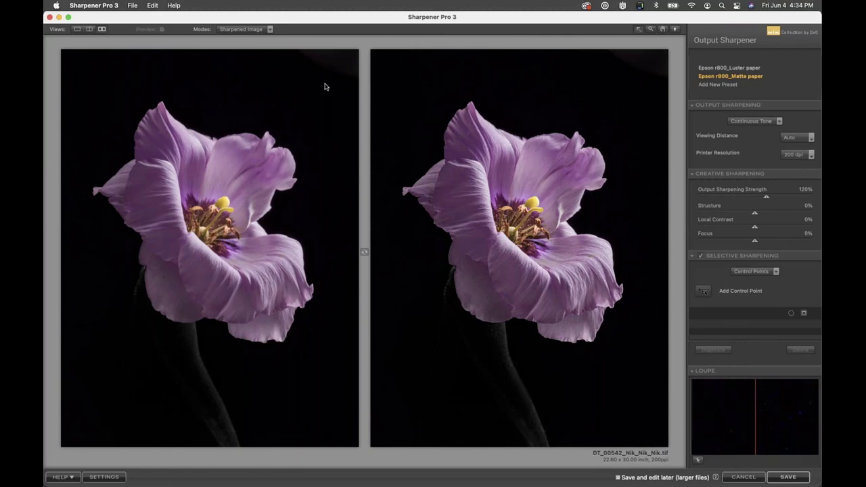
In single view, test Structure at 51%, 37% and 17%, then reset it to 0%.
click(76, 29)
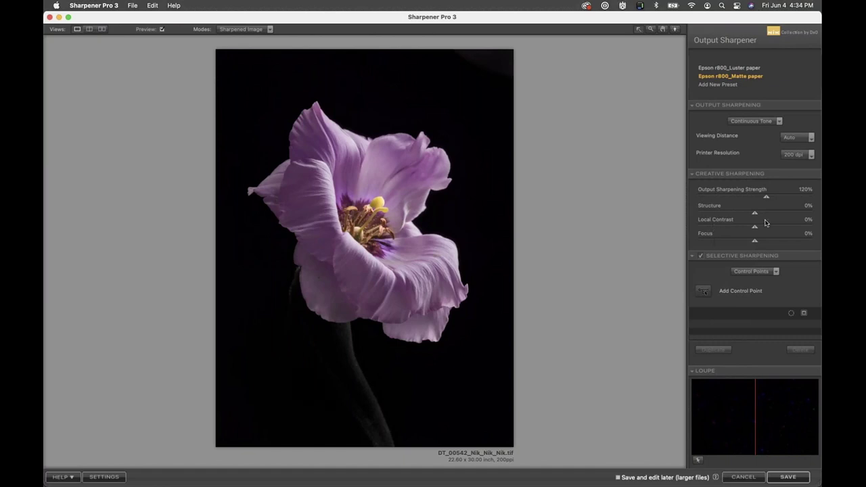
drag(754, 214, 783, 216)
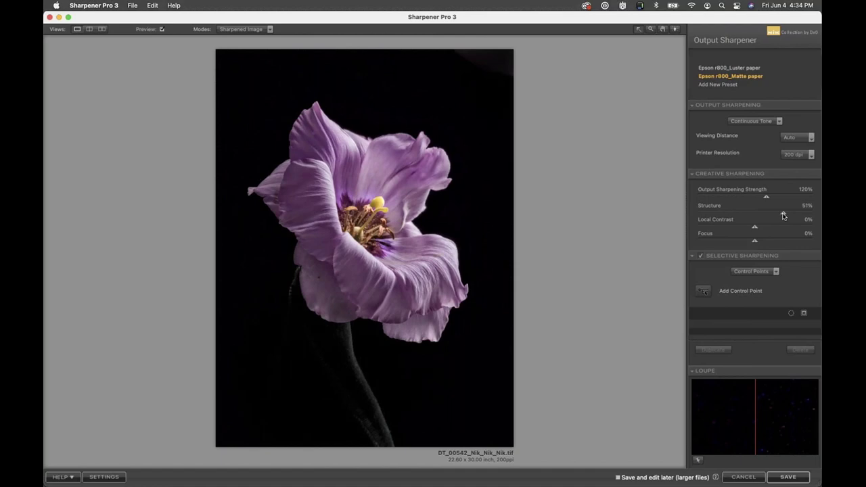
drag(782, 215, 783, 215)
mouse_move(783, 216)
mouse_down()
mouse_move(775, 214)
mouse_move(811, 213)
mouse_move(790, 214)
mouse_up()
drag(807, 215, 781, 216)
double_click(781, 215)
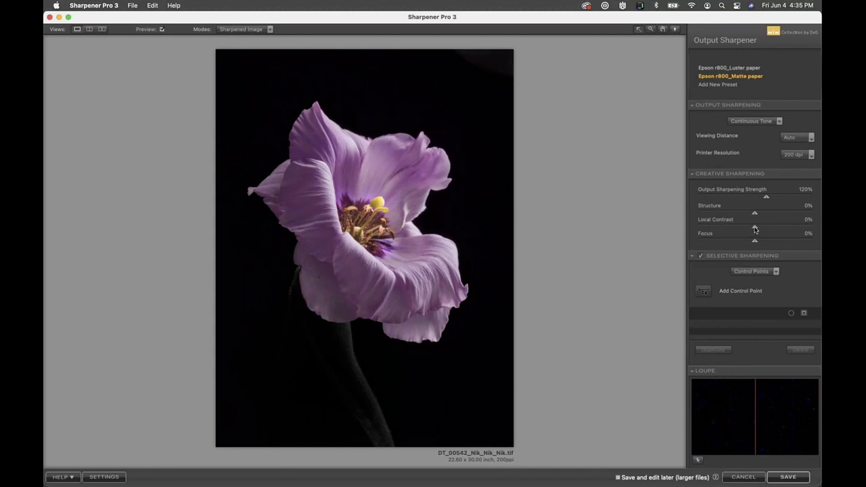
Try Local Contrast from 22% to 100%, settle it at 28%, and push Focus to 100%.
drag(765, 230, 780, 232)
drag(780, 230, 821, 230)
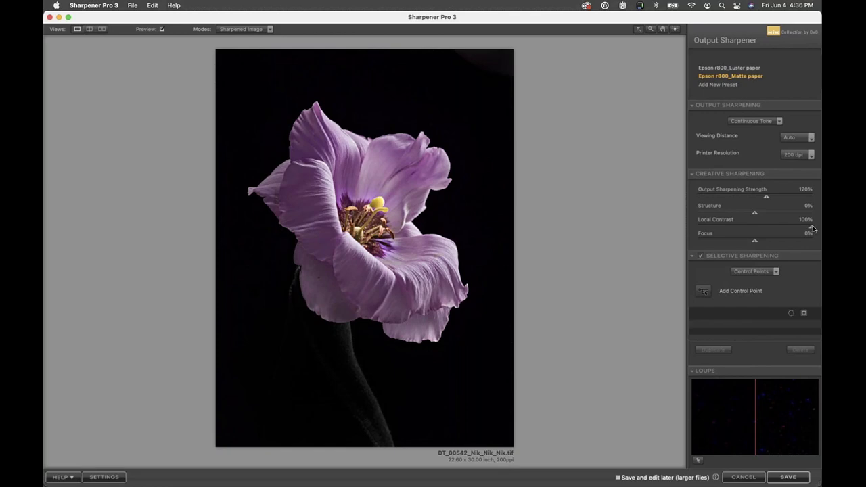
double_click(811, 230)
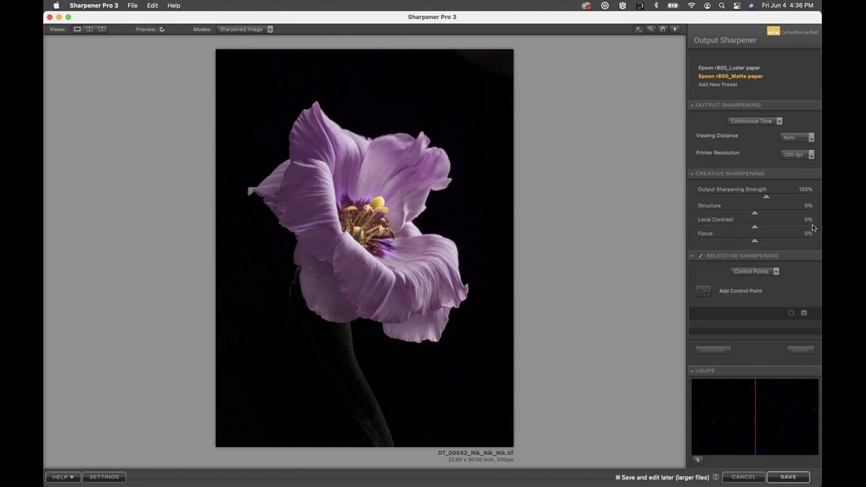
key(super+z)
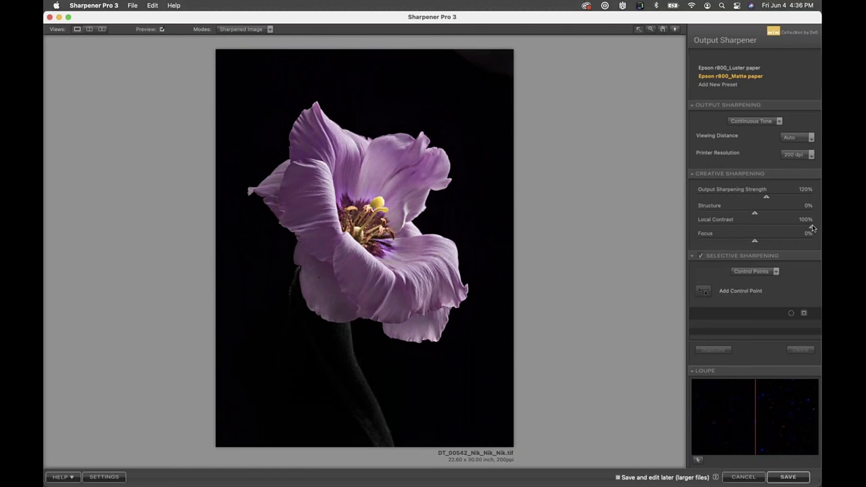
drag(811, 228, 769, 228)
drag(794, 242, 821, 247)
Zoom the preview to 100% on a petal, reset Focus to 0%, then set it to about 98%.
click(372, 183)
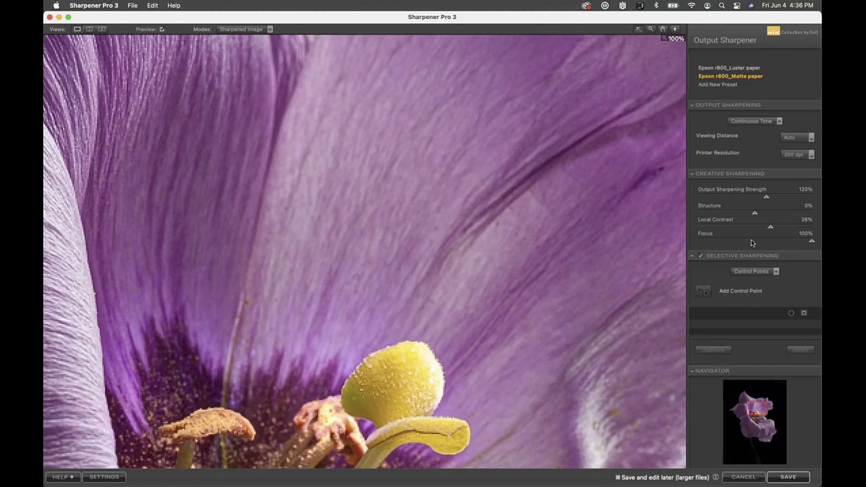
double_click(812, 242)
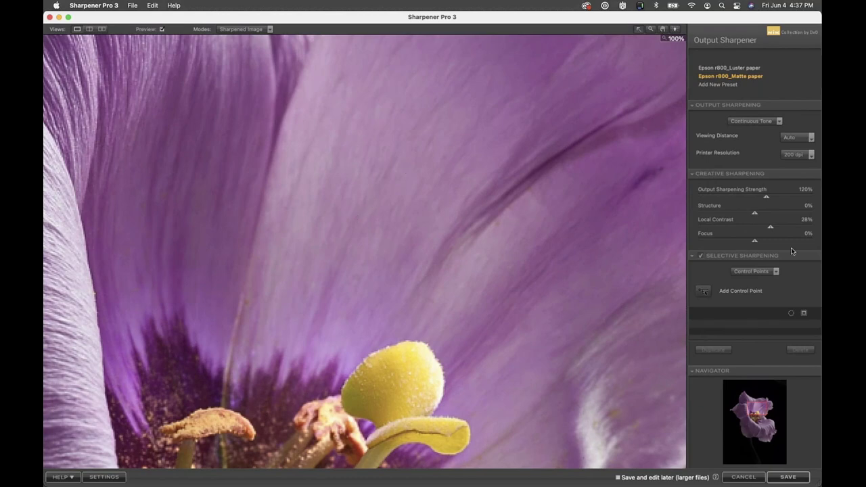
click(810, 242)
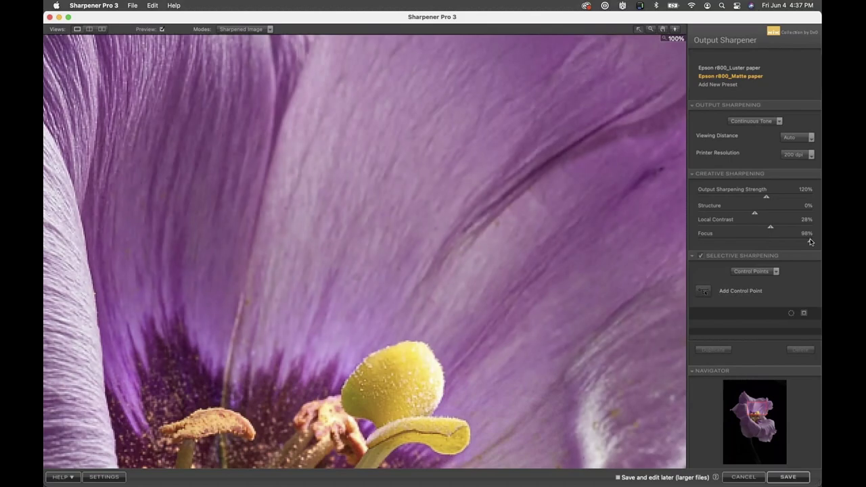
Lower the Creative Sharpening Focus to 14% and fit the whole flower image in the preview.
drag(810, 242, 761, 242)
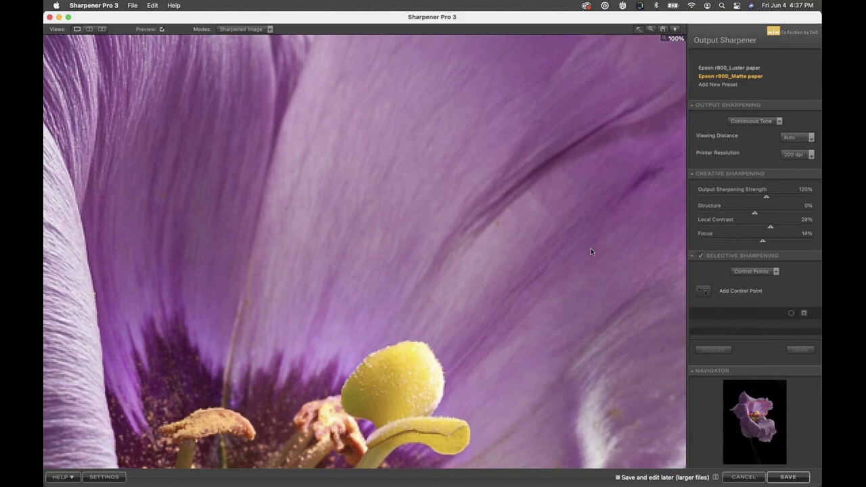
click(518, 230)
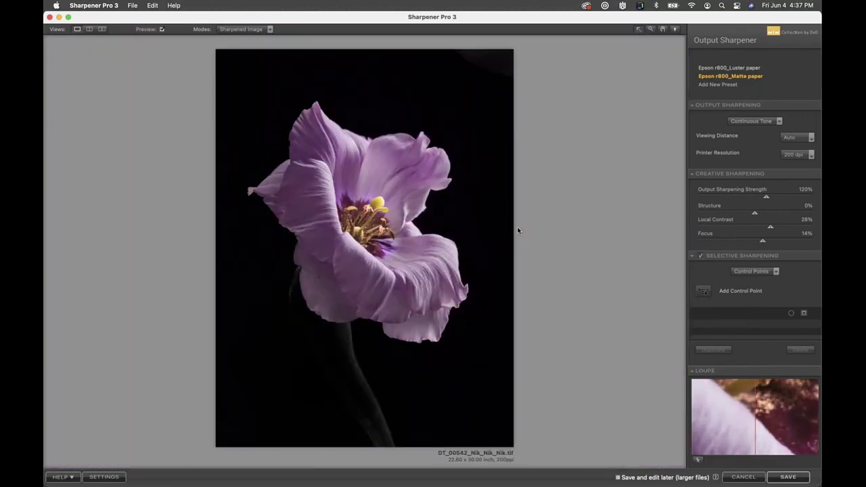
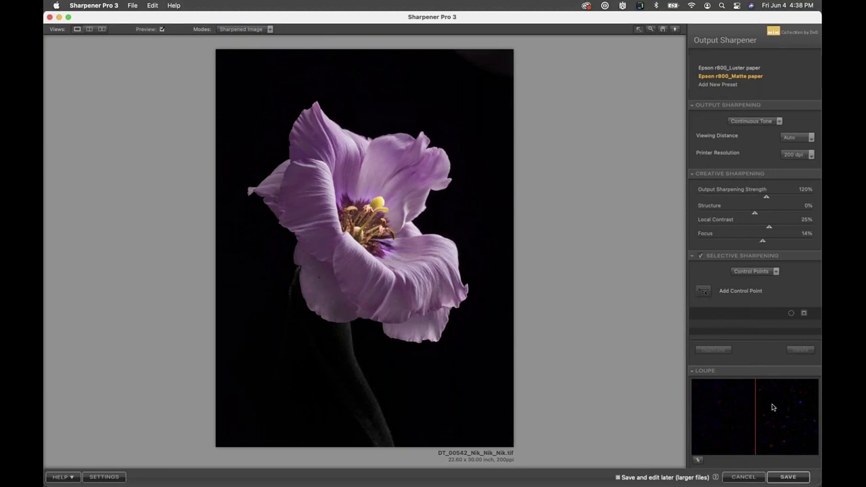
Save the matte-paper sharpened flower image so DT_00542_Nik_Nik.tif returns to PhotoLab.
click(786, 477)
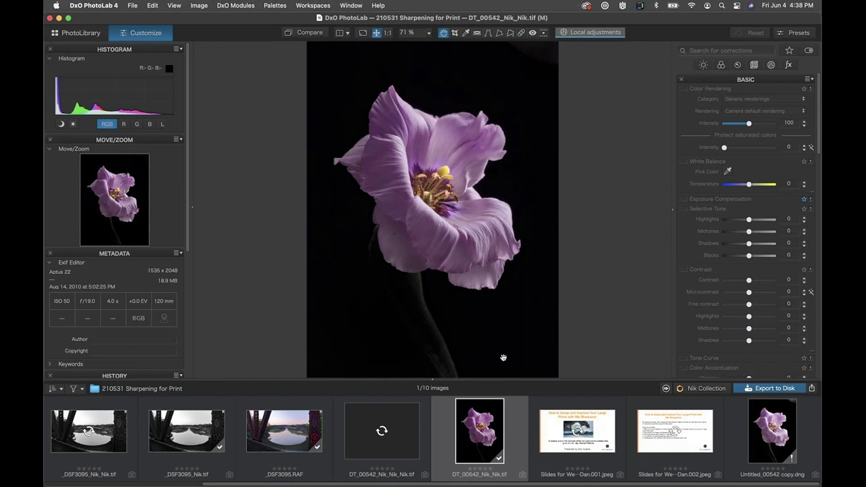
Compare the new and previous sharpened flower files, then open _DAH3792 copy.NEF.
click(372, 448)
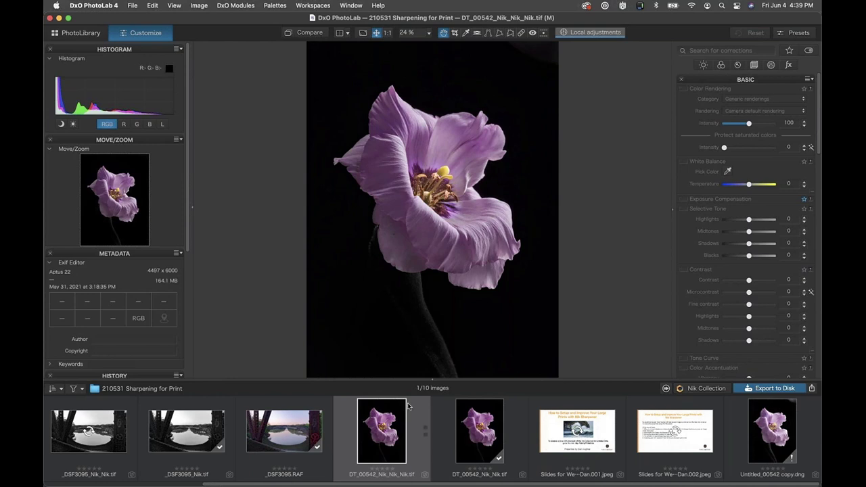
click(476, 440)
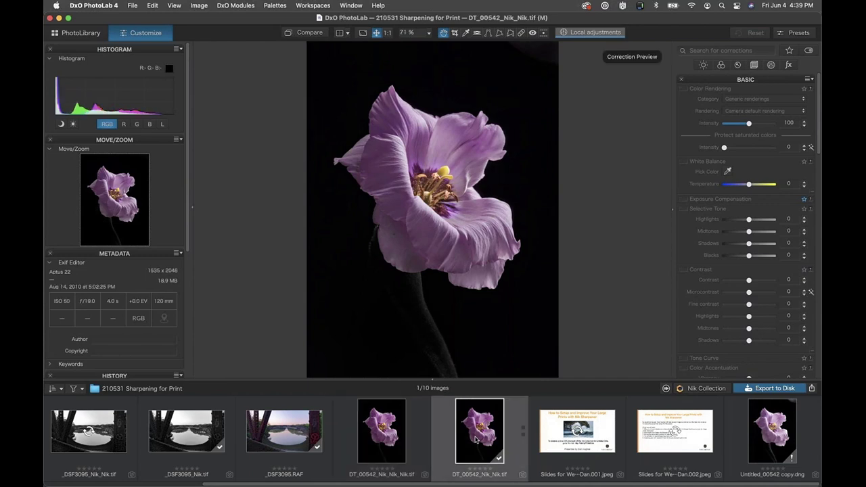
click(386, 439)
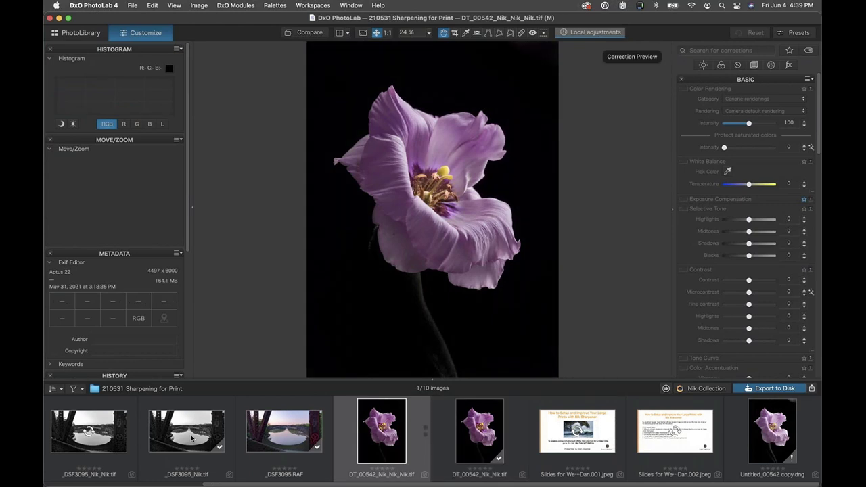
drag(208, 484, 47, 473)
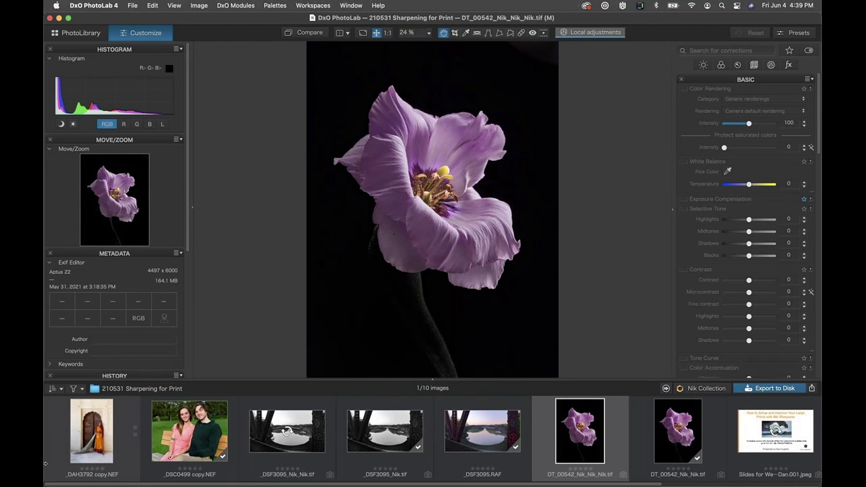
click(98, 440)
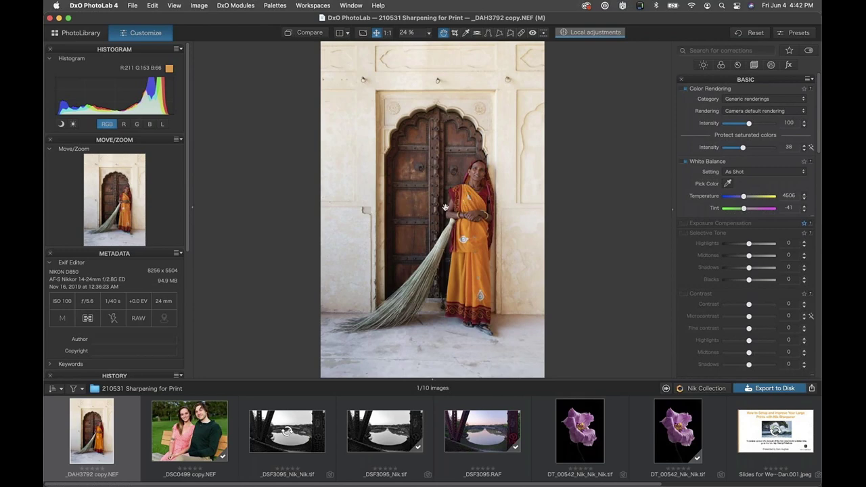
scroll(447, 207, up, 1)
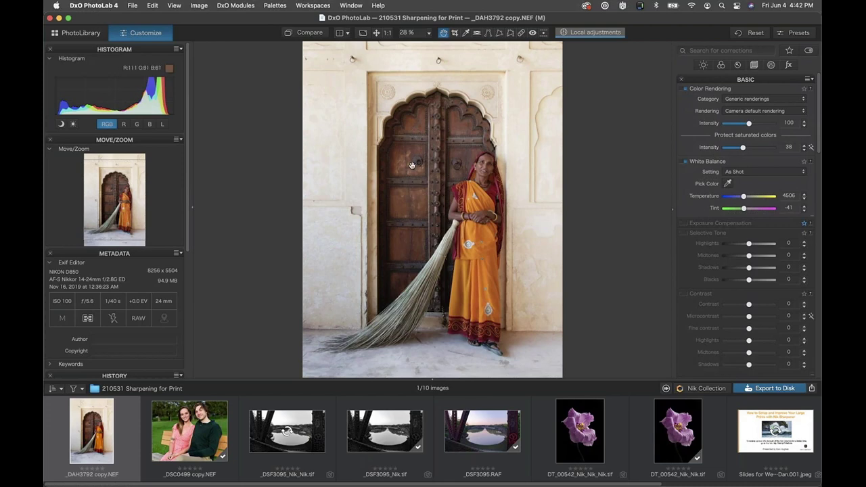
Set Nik export settings to 240 dpi, resizing off, Adobe RGB profile, and confirm.
click(696, 389)
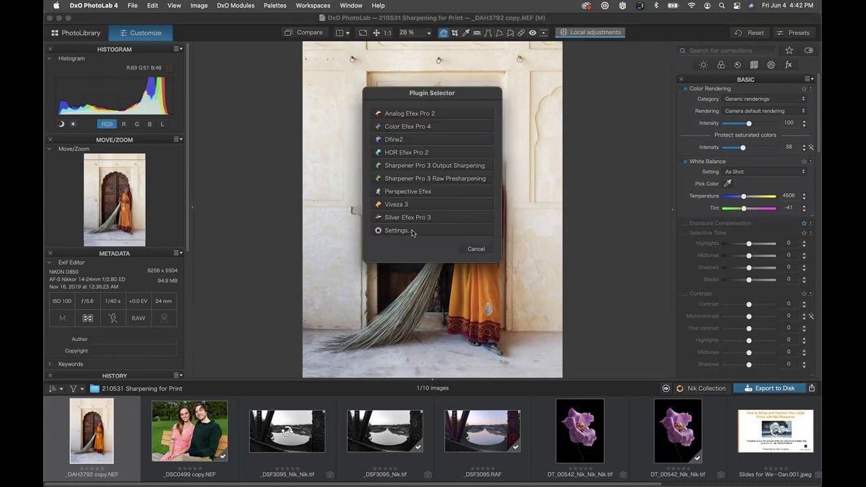
click(398, 231)
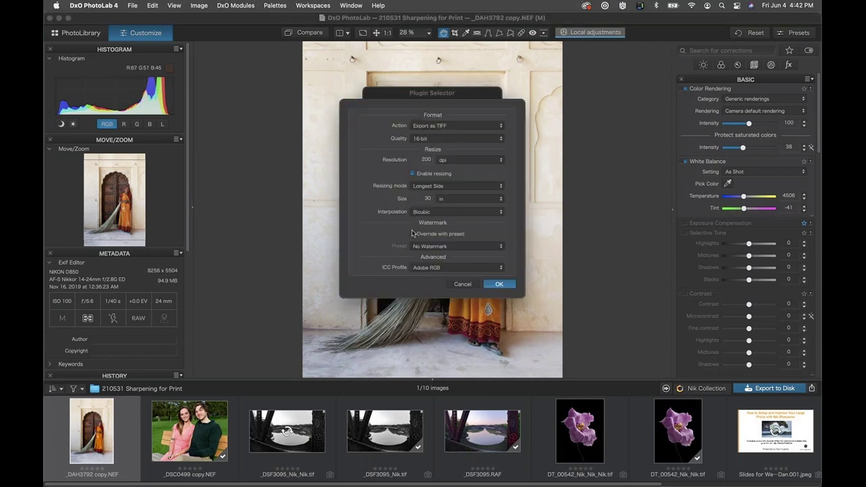
click(420, 160)
text(24)
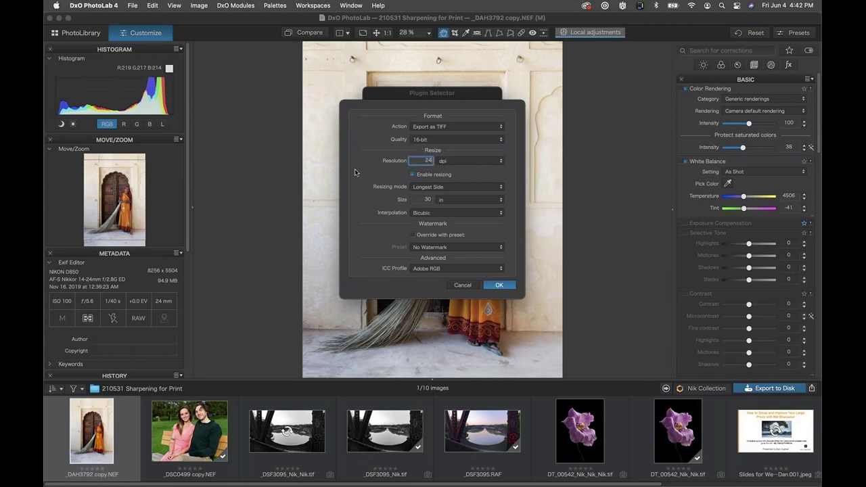
text(0)
click(413, 174)
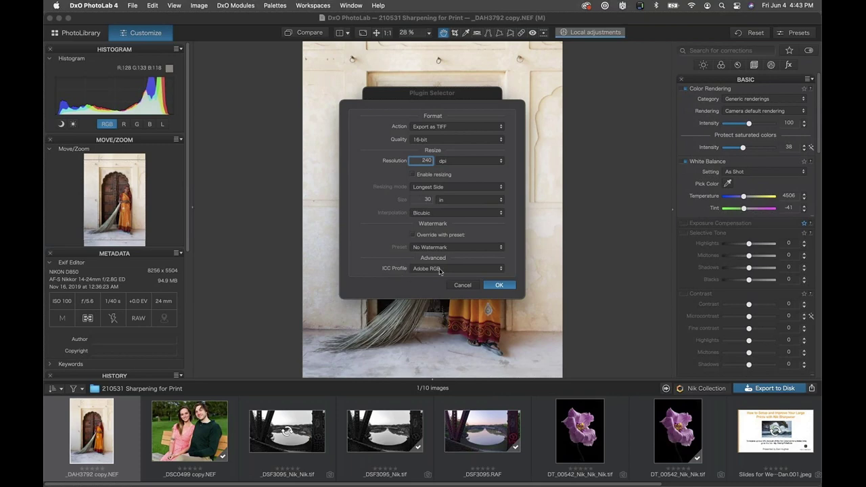
click(458, 270)
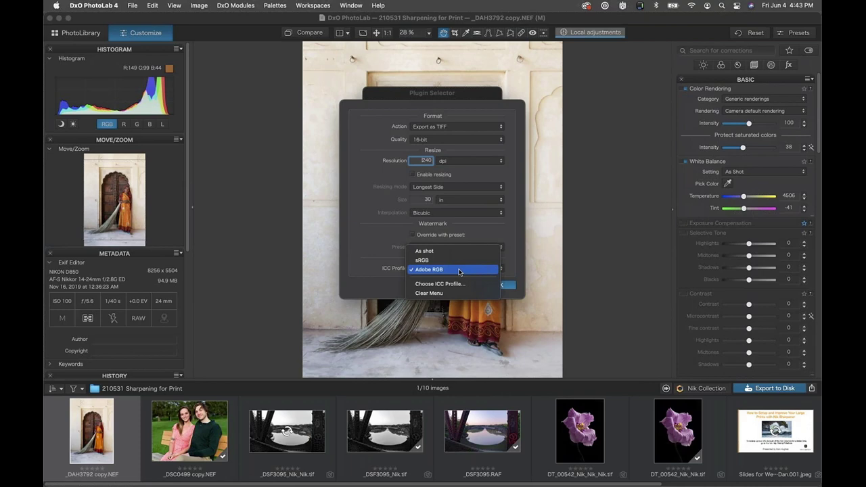
click(459, 270)
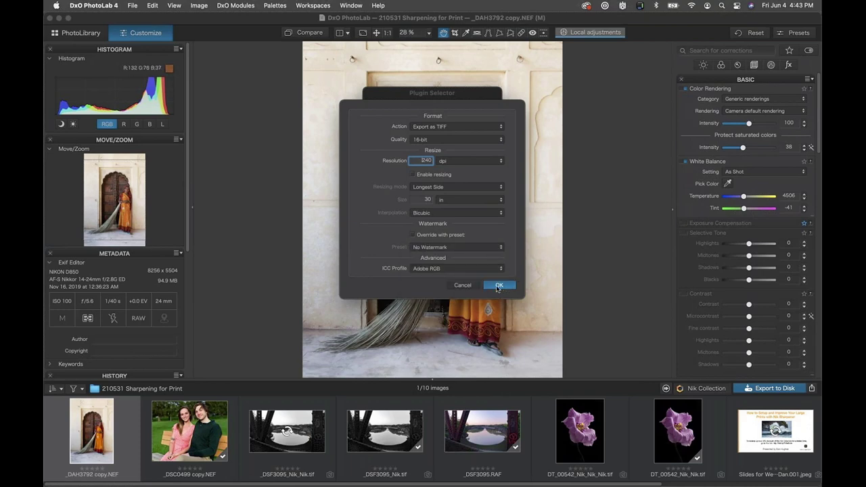
click(498, 286)
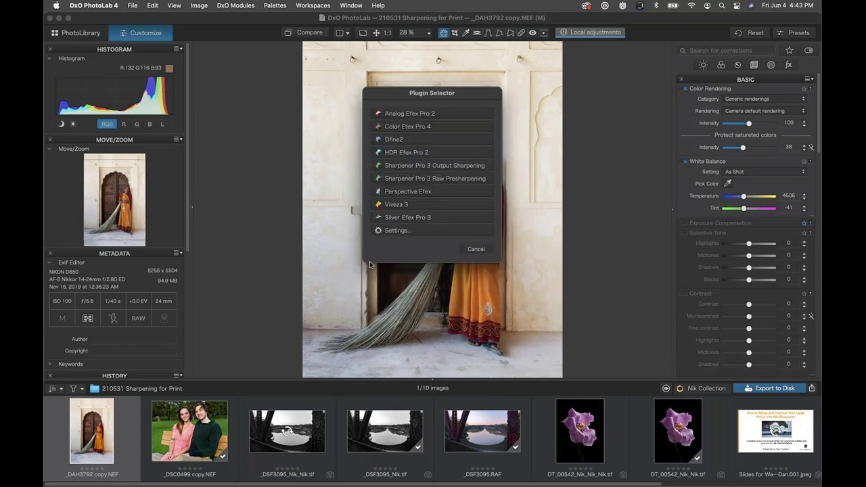
Send the doorway photo to Sharpener Pro 3 RAW Presharpening as _DAH3792 copy_Nik.tif.
click(403, 181)
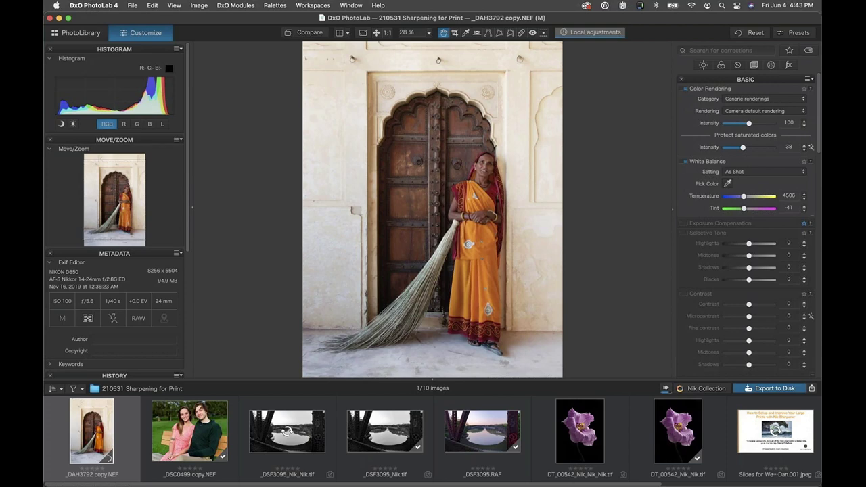
mouse_move(691, 483)
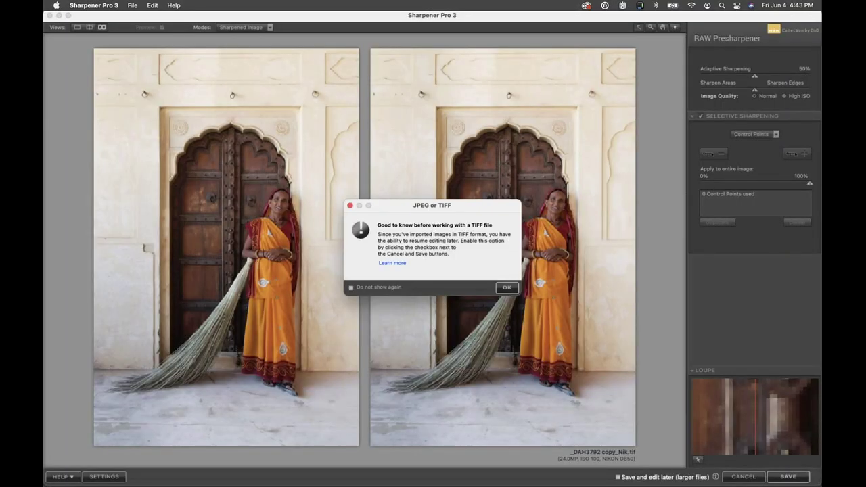
Dismiss the 'JPEG or TIFF' notice to show the doorway photo in RAW Presharpener.
click(507, 288)
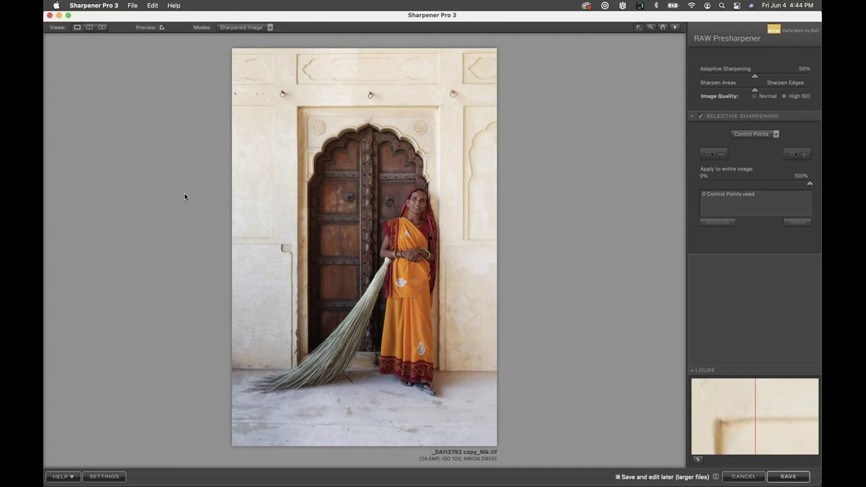
Zoom the preview to 100% on the woman's face, fit it, then return to 100%.
click(416, 211)
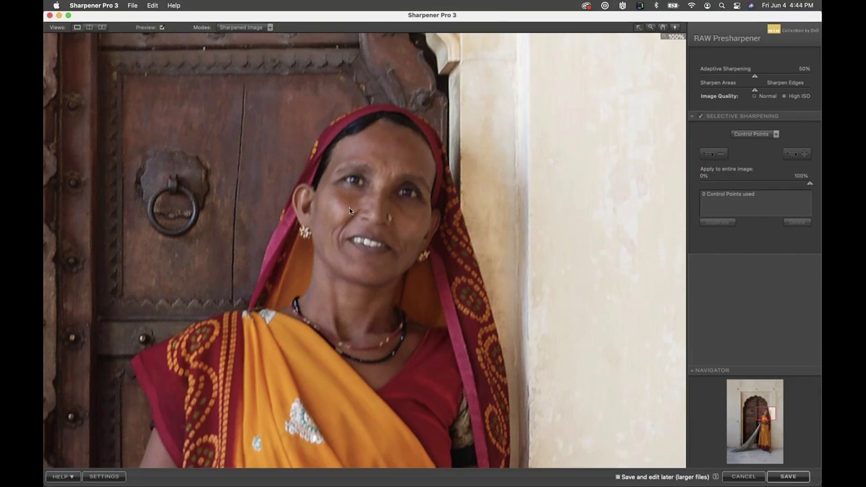
click(349, 211)
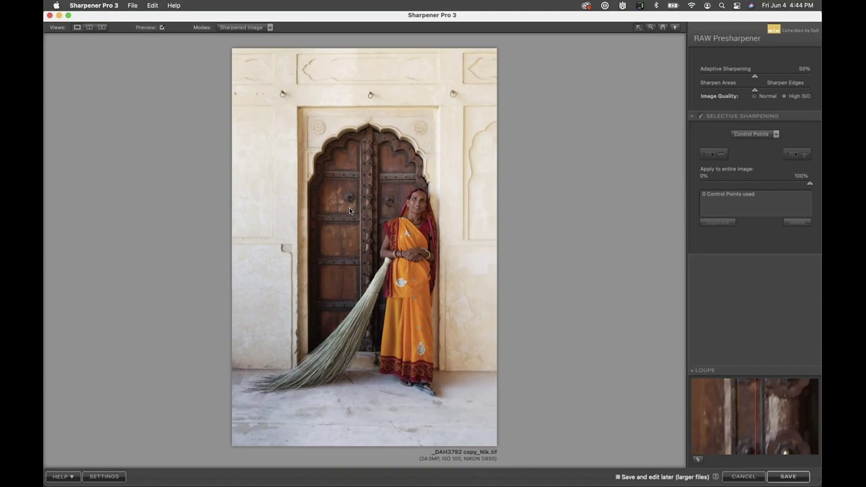
click(417, 205)
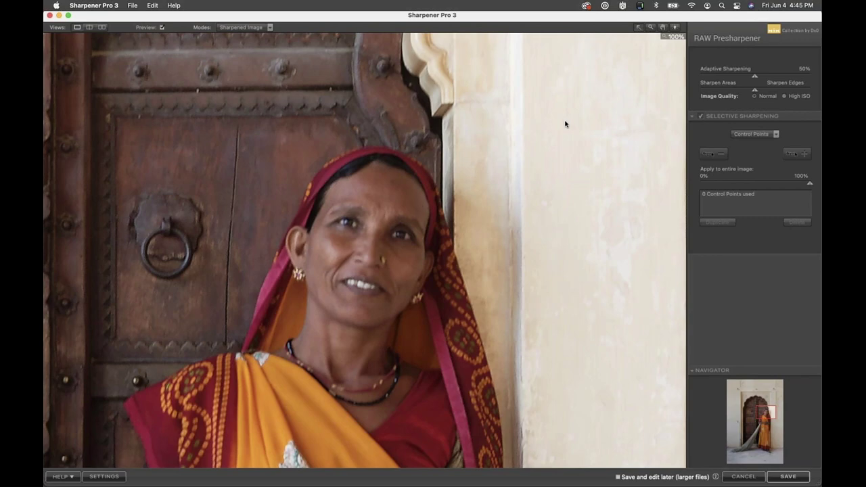
click(651, 29)
click(638, 28)
Raise Adaptive Sharpening to 100% and place the before/after split across the carved door.
drag(754, 77, 809, 76)
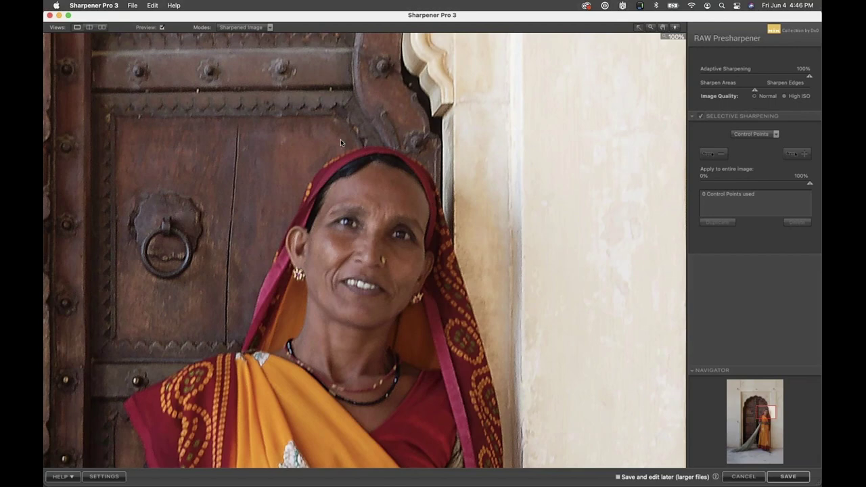
click(89, 27)
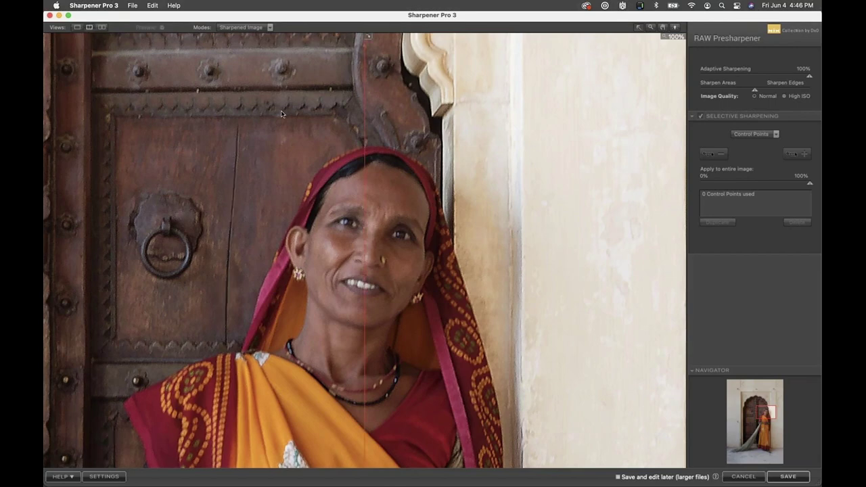
drag(366, 133, 528, 109)
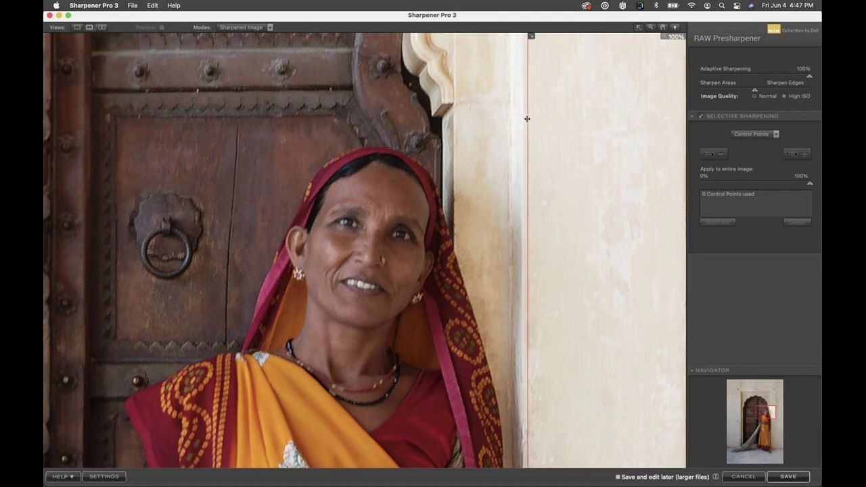
click(194, 72)
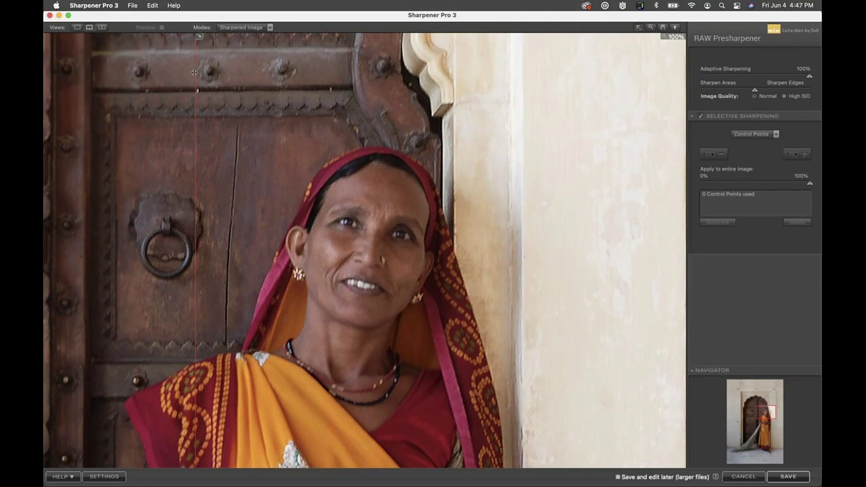
drag(194, 73, 198, 72)
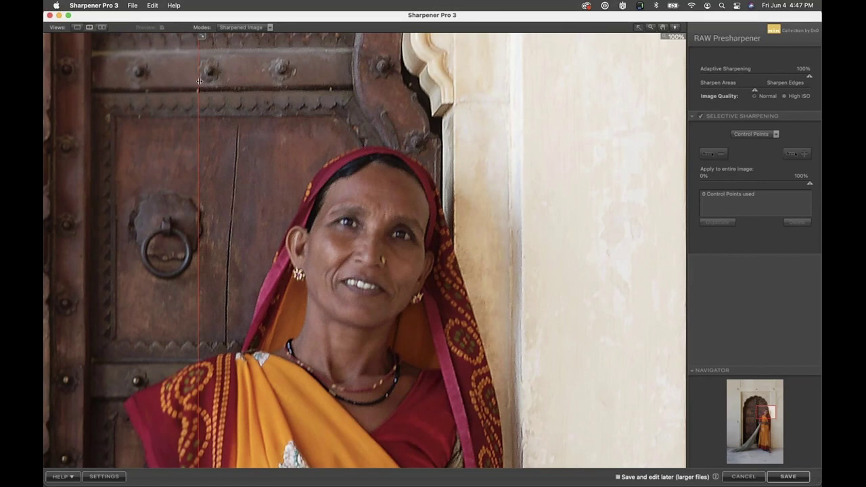
drag(198, 83, 550, 170)
drag(300, 153, 254, 291)
Switch back to a single full sharpened preview of the doorway portrait.
click(77, 27)
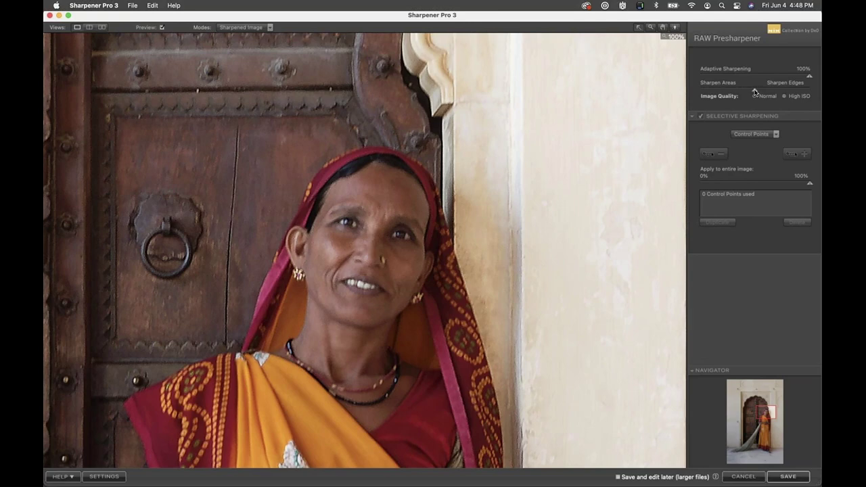
Preview full area sharpening, then set the Areas/Edges slider just right of centre.
drag(754, 91, 701, 90)
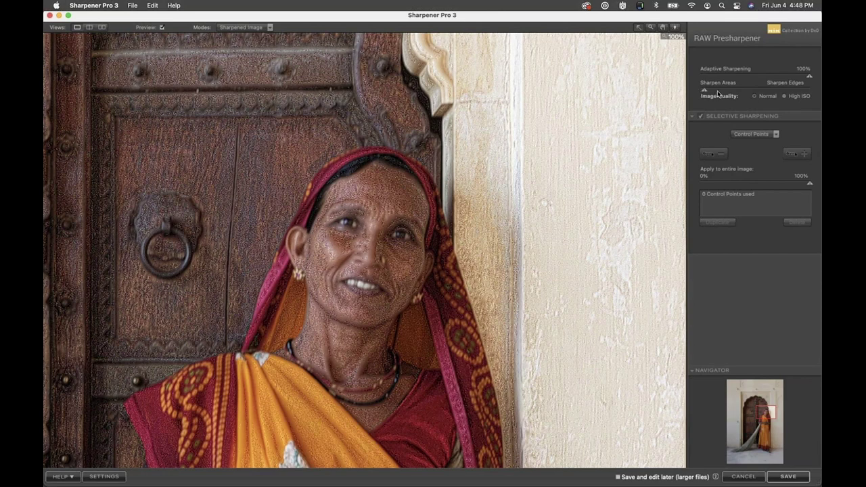
drag(717, 93, 784, 91)
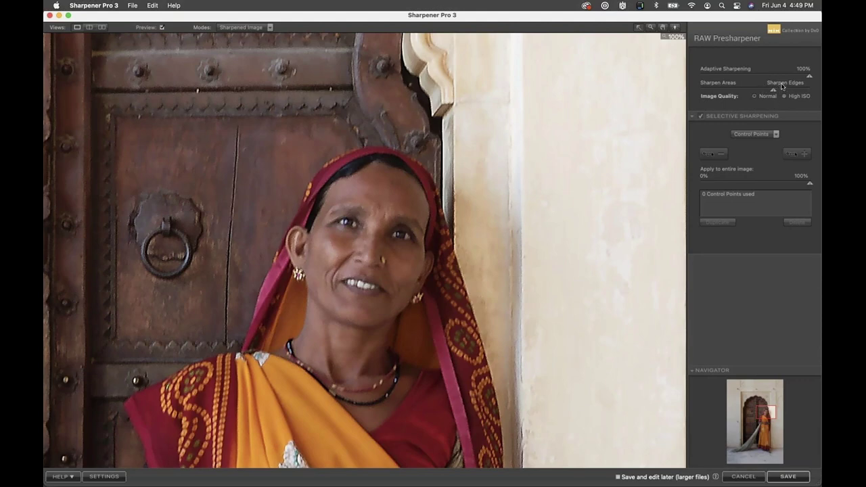
Lower Adaptive Sharpening to 80% and fit the whole doorway photo in the preview.
mouse_move(810, 78)
mouse_down()
mouse_move(792, 76)
mouse_move(817, 74)
mouse_up()
drag(817, 74, 787, 73)
click(798, 155)
click(577, 196)
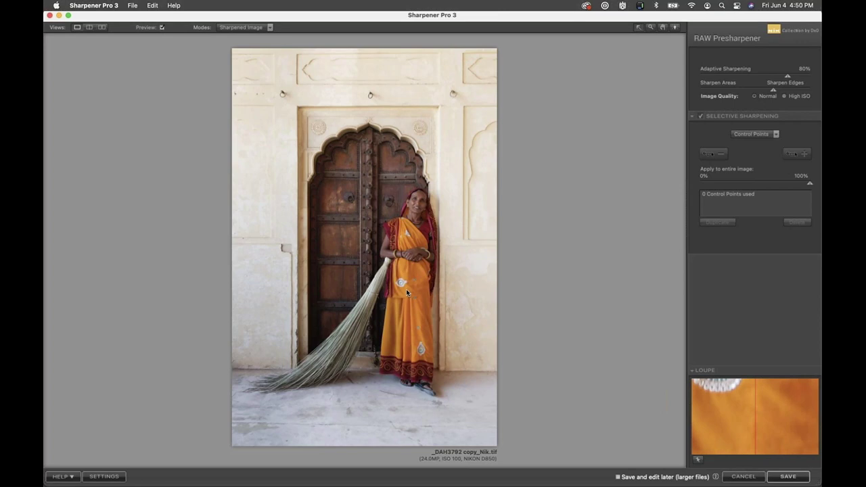
Place 0% control points down the left wall and across the lower-left and bottom-centre floor.
click(713, 156)
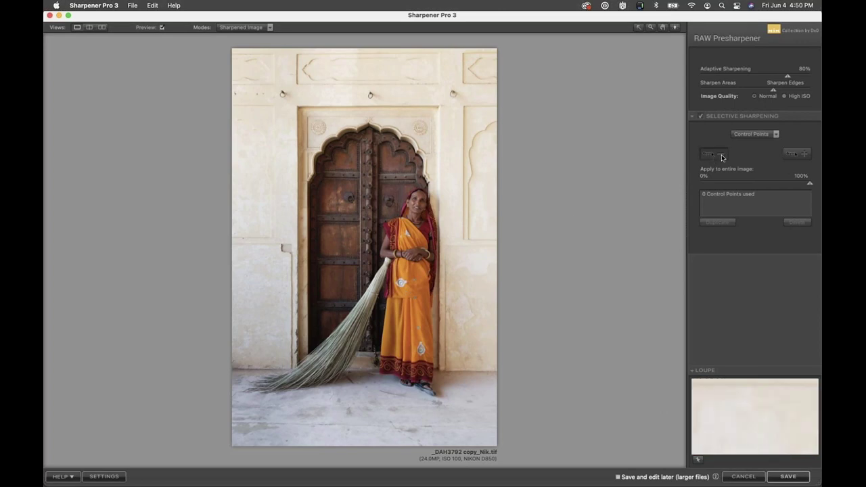
click(258, 84)
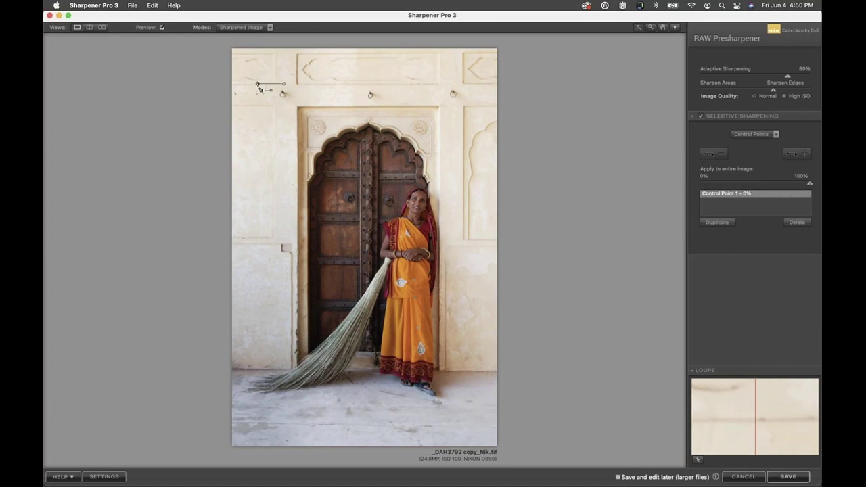
key(super+d)
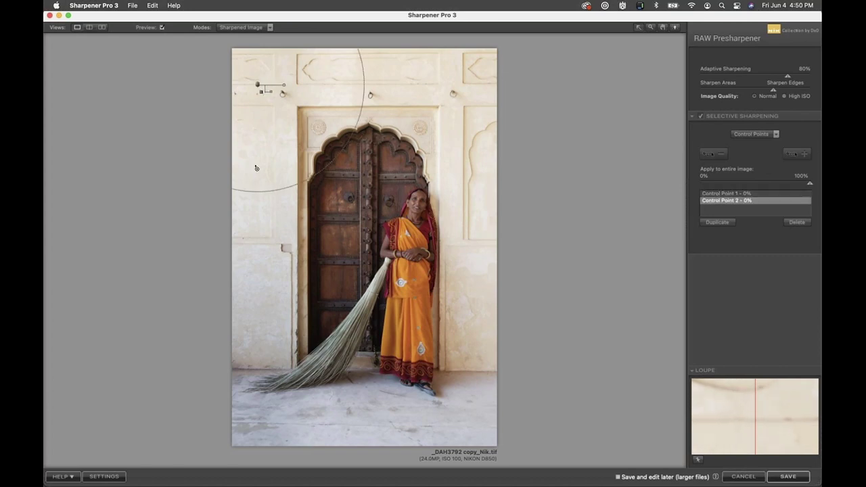
click(255, 188)
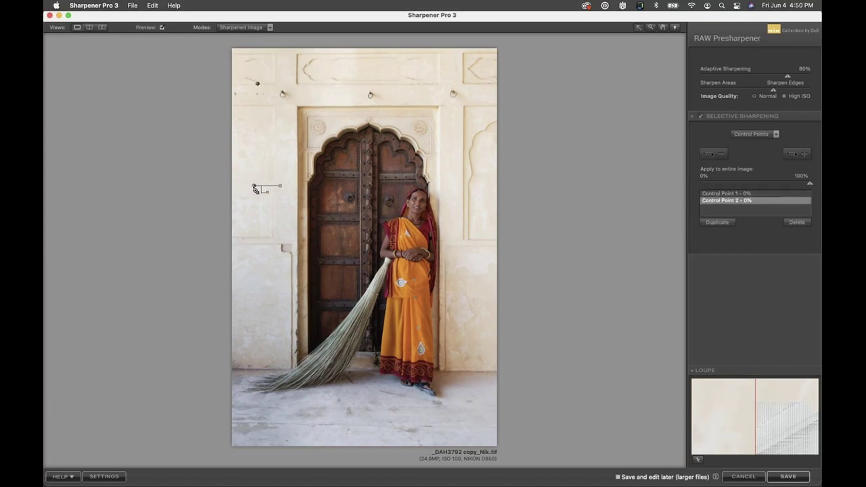
key(super+d)
click(252, 301)
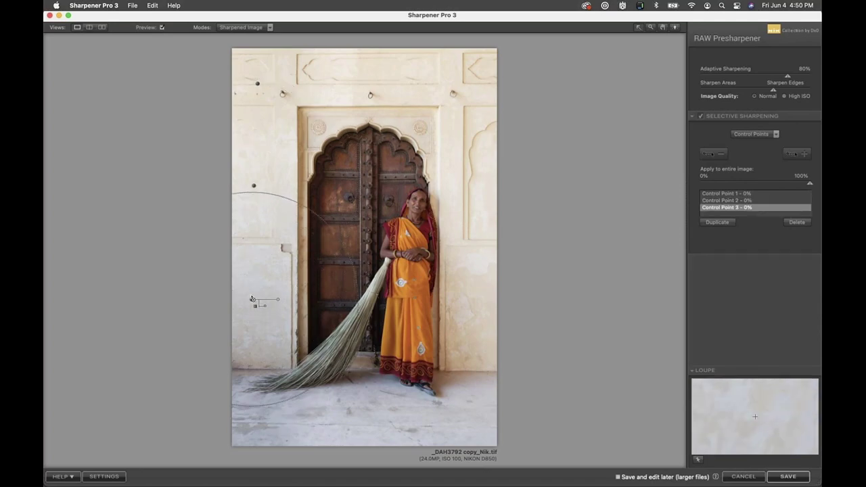
key(super+d)
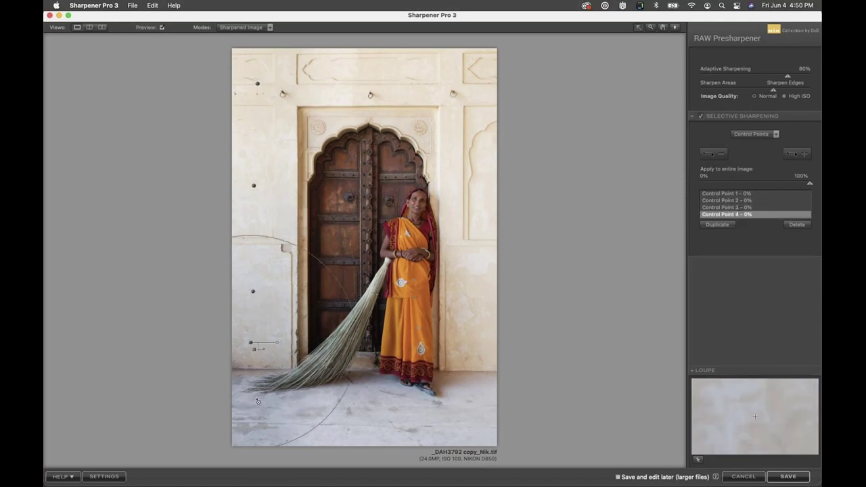
click(262, 404)
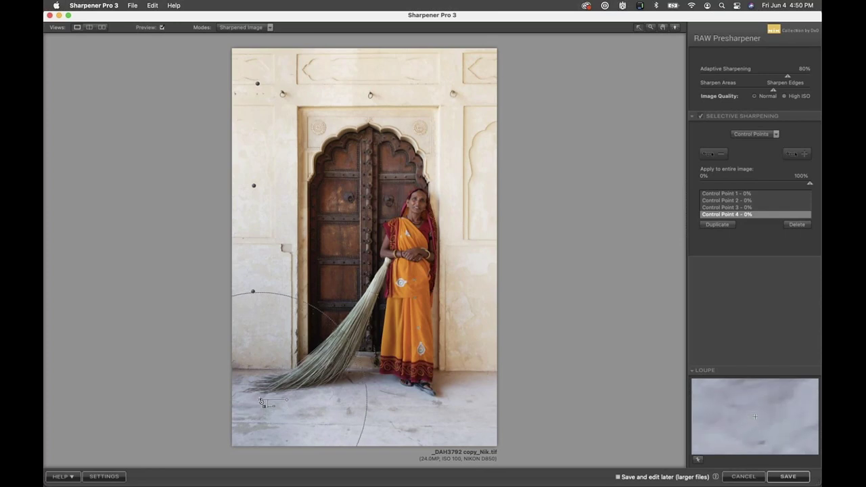
key(super+d)
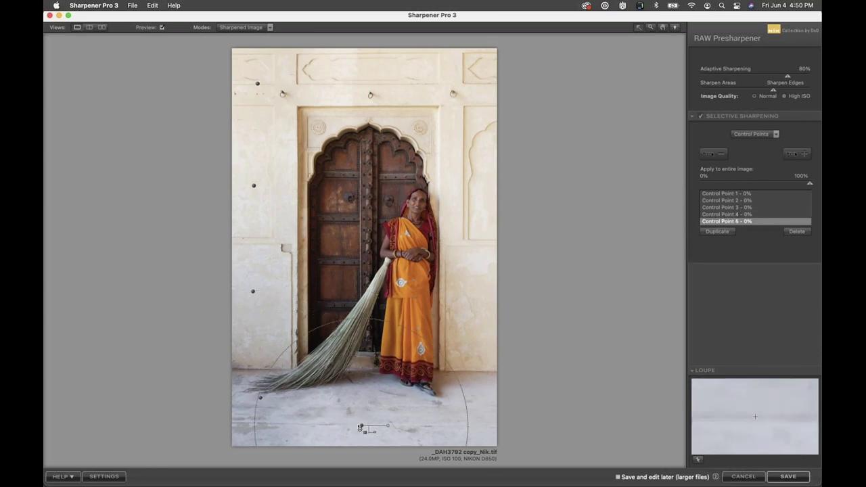
click(363, 423)
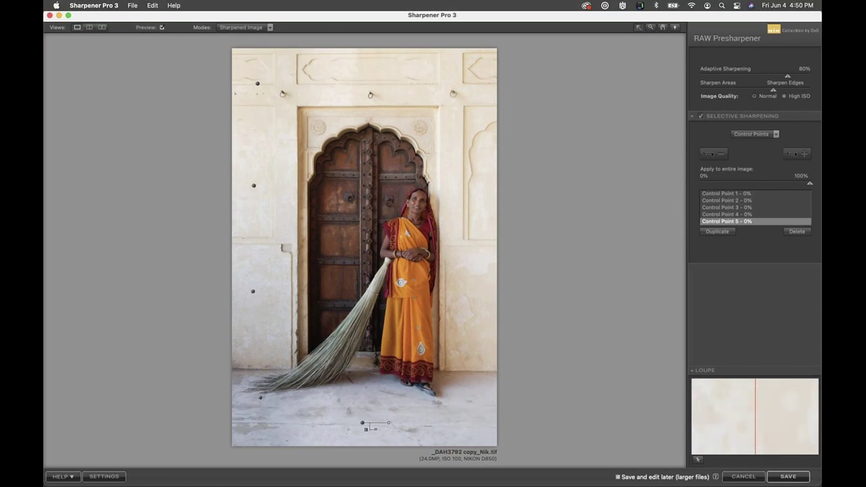
Add 0% points on the upper and lower right wall and lower-right floor, making nine.
drag(257, 85, 274, 84)
click(452, 92)
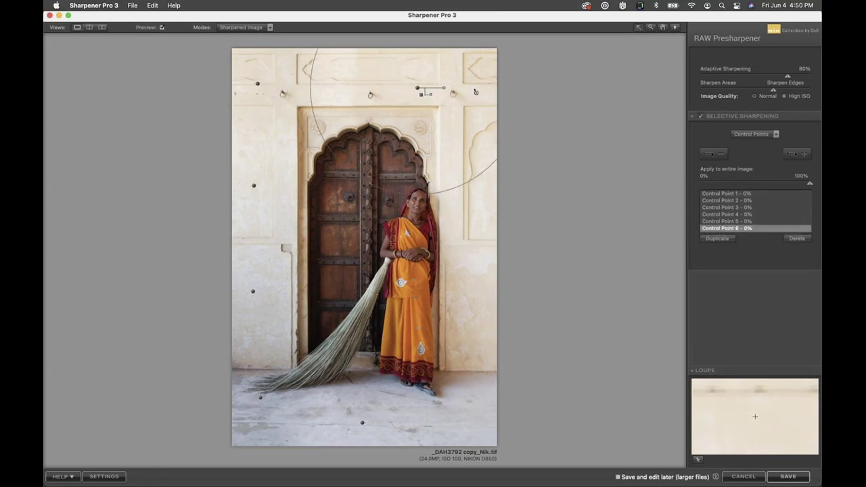
click(464, 194)
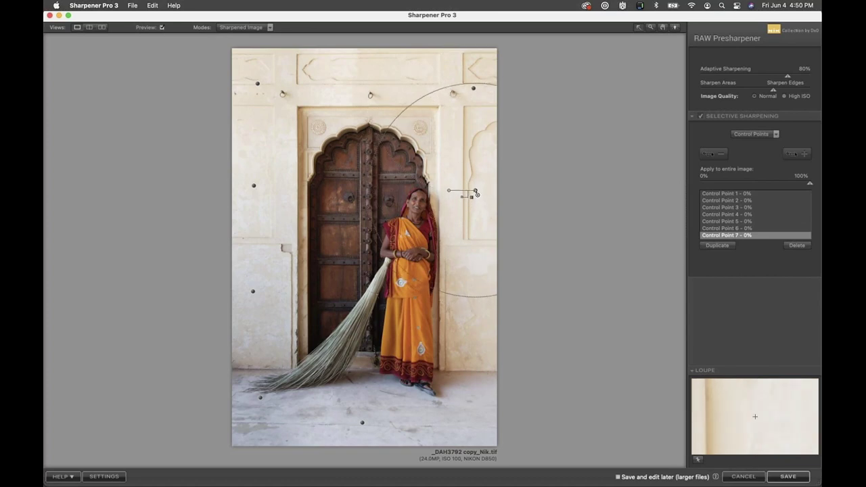
drag(464, 192, 476, 295)
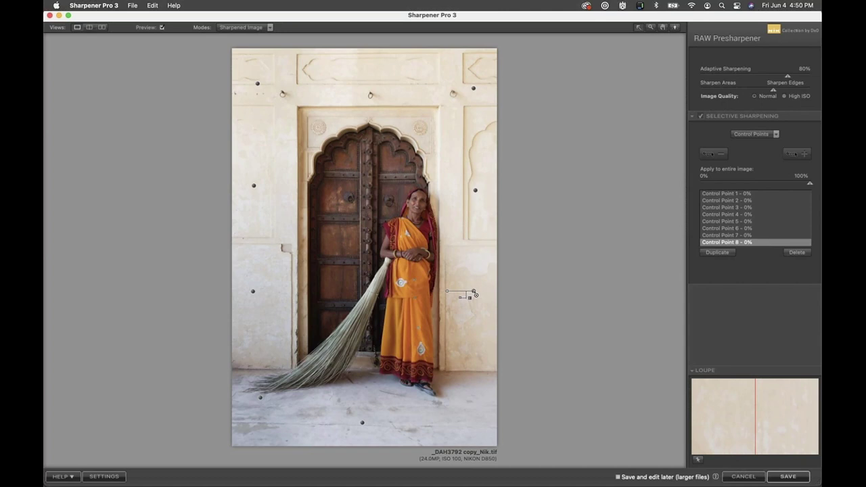
drag(474, 293, 472, 423)
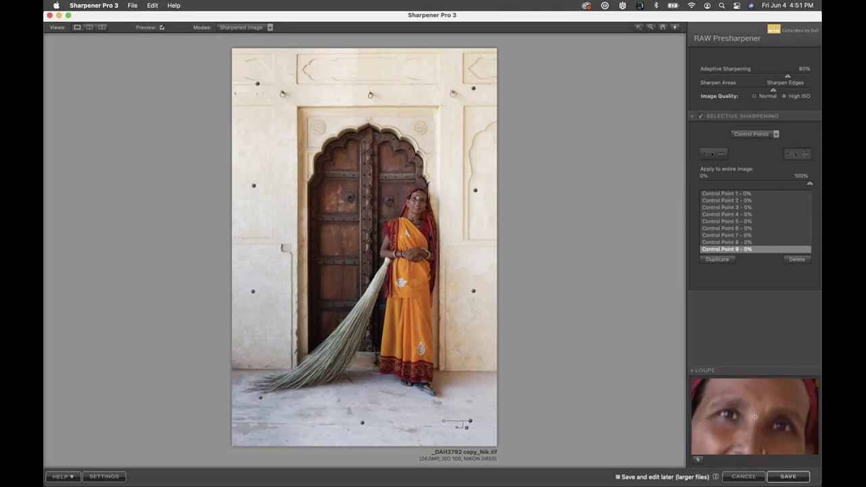
Place 100% sharpening points on the woman's face, chest, dress and broom, up to Control Point 19.
click(417, 197)
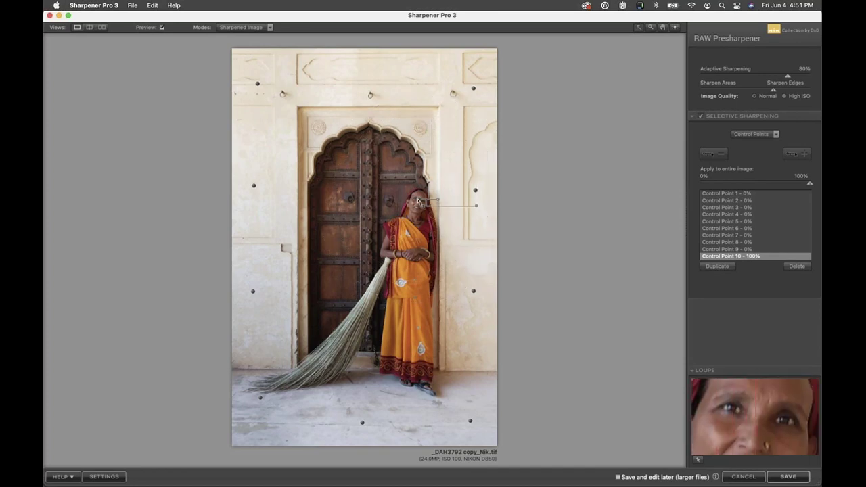
click(417, 201)
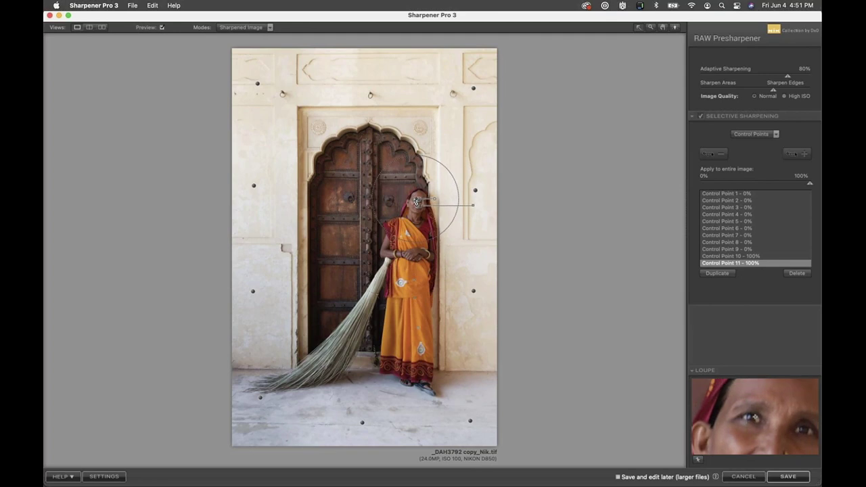
click(408, 231)
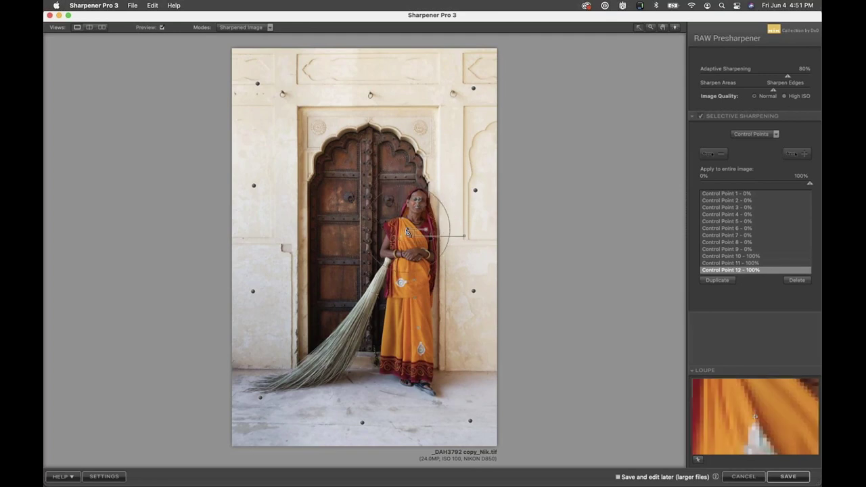
click(409, 275)
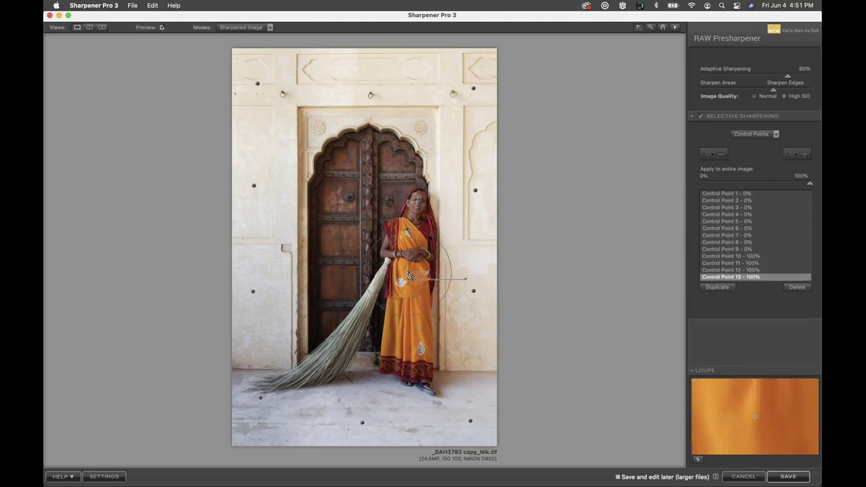
click(363, 323)
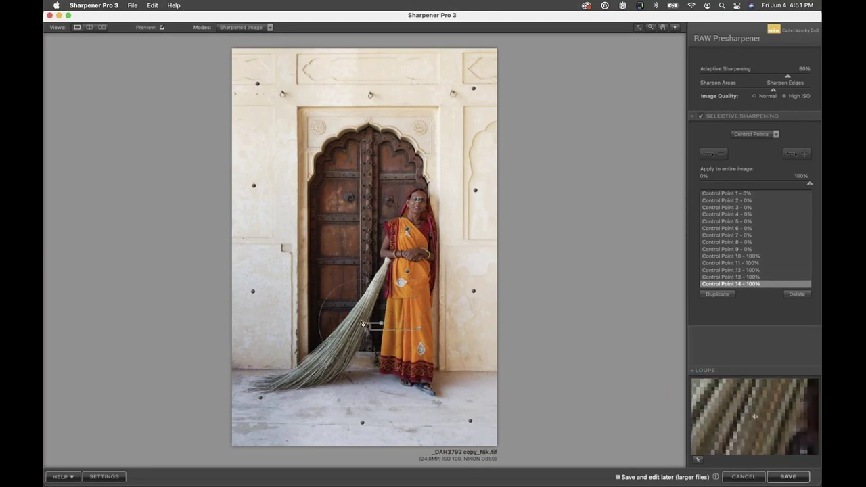
click(333, 352)
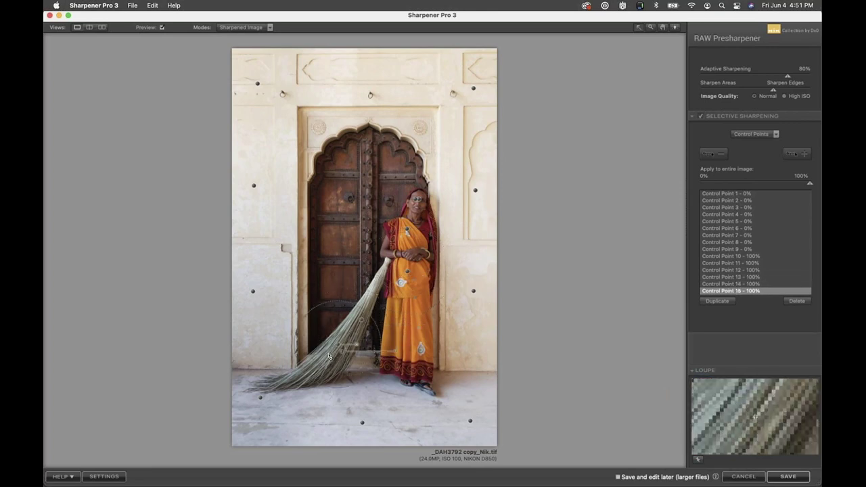
drag(333, 353, 409, 366)
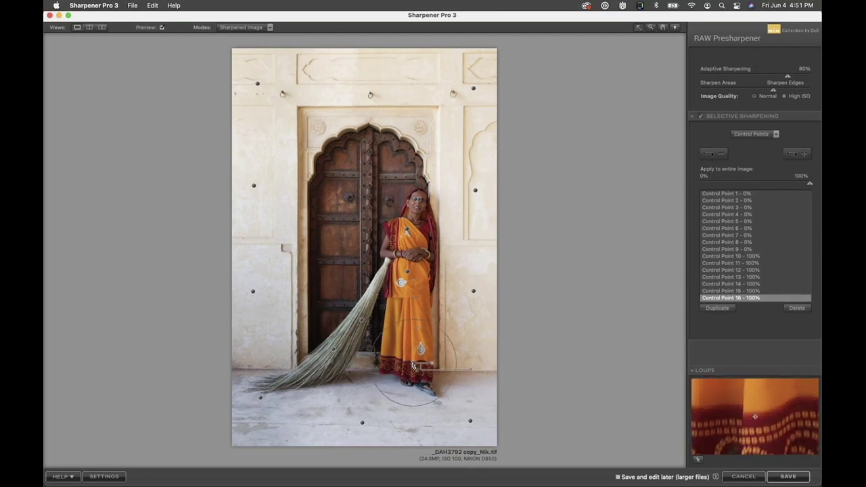
click(412, 349)
drag(412, 329, 375, 186)
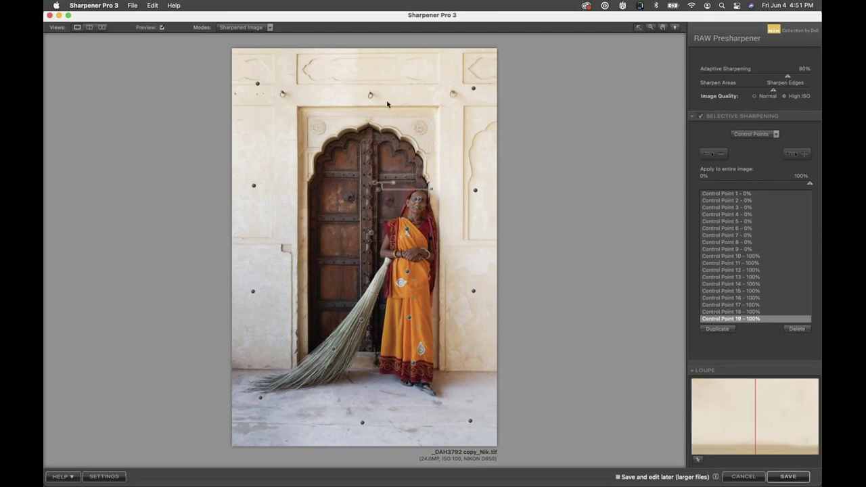
Deselect Control Point 19 and lower Adaptive Sharpening from 80% to 79%.
click(420, 196)
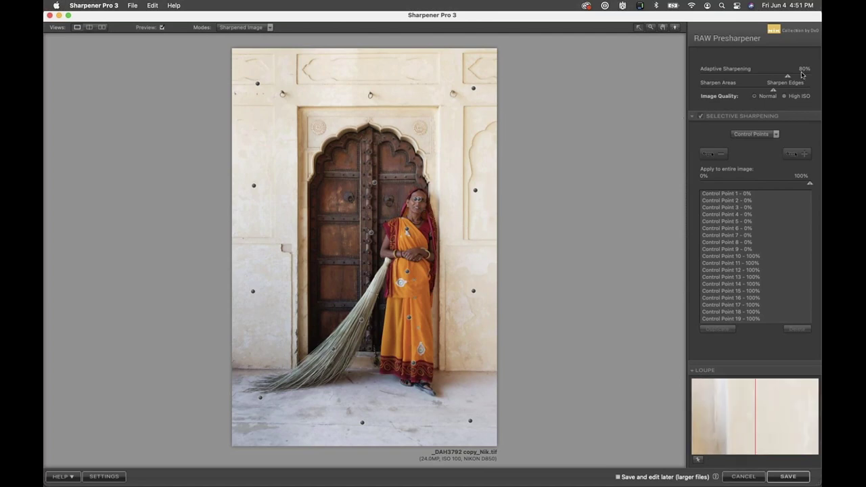
drag(788, 79, 787, 78)
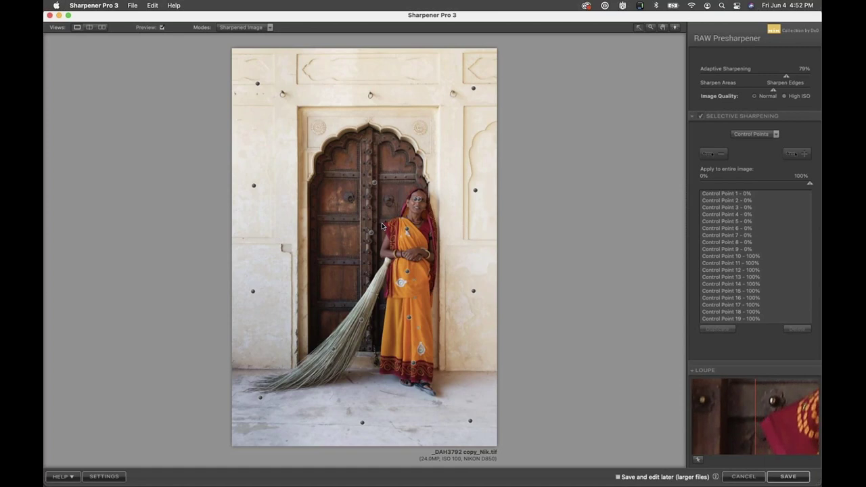
Save the presharpened doorway image and open _DSC0499 copy.NEF from the filmstrip.
click(790, 478)
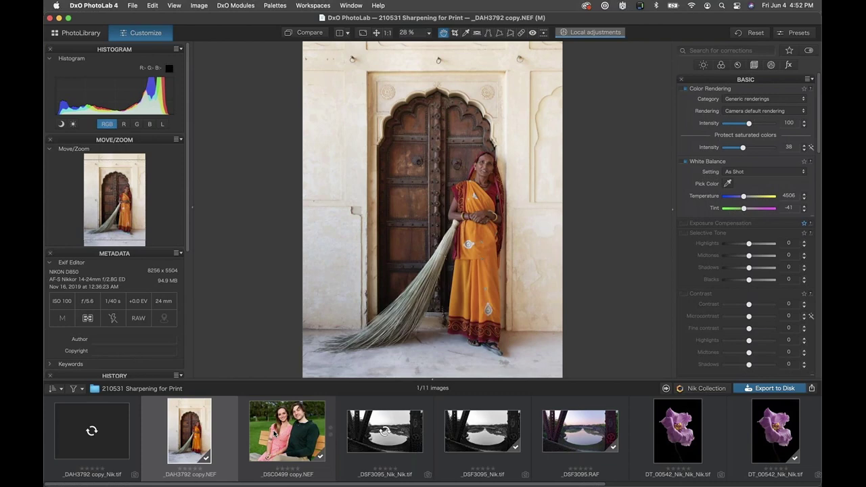
click(287, 430)
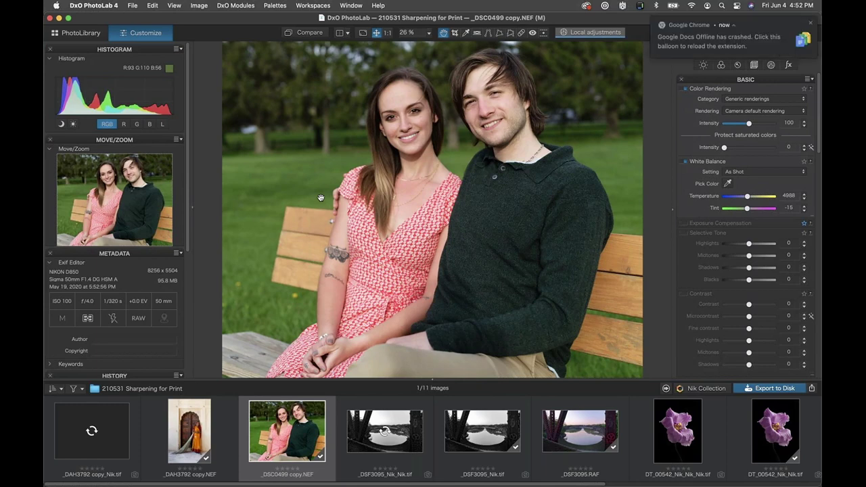
Dismiss the Google Chrome crash notification covering the couple photo.
click(812, 22)
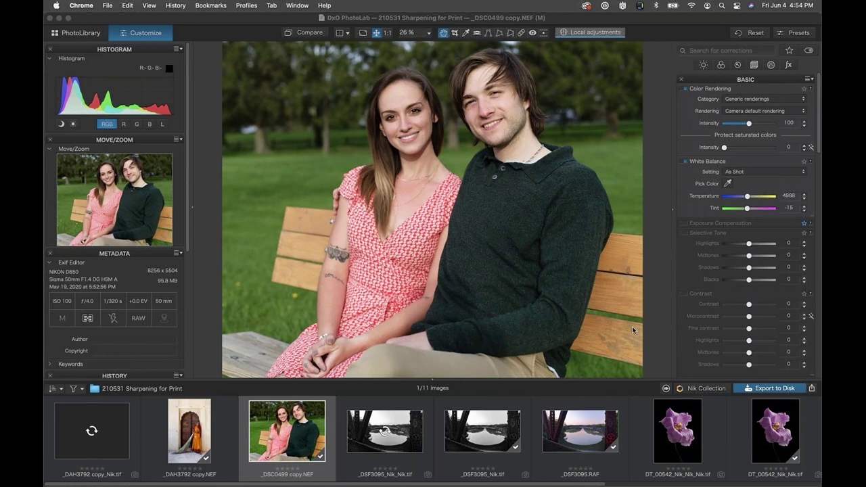
Set Nik Collection export to 300 dpi and 10 in, then send the photo to Output Sharpening.
click(703, 393)
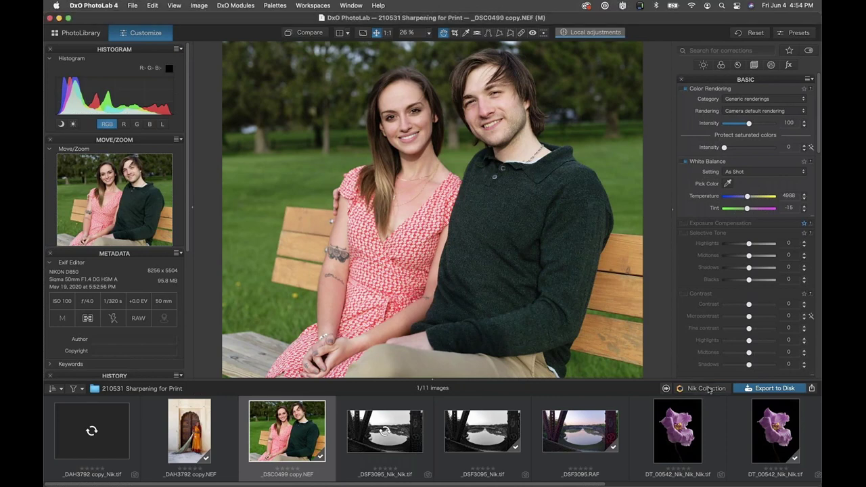
click(712, 390)
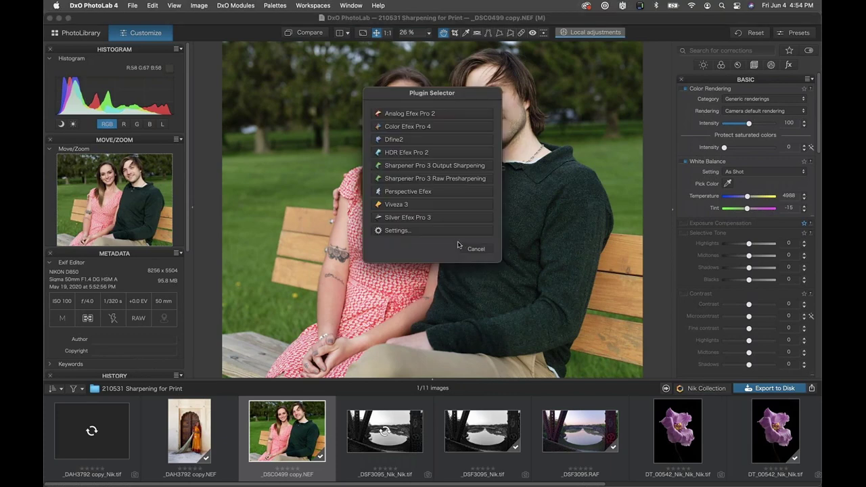
click(398, 230)
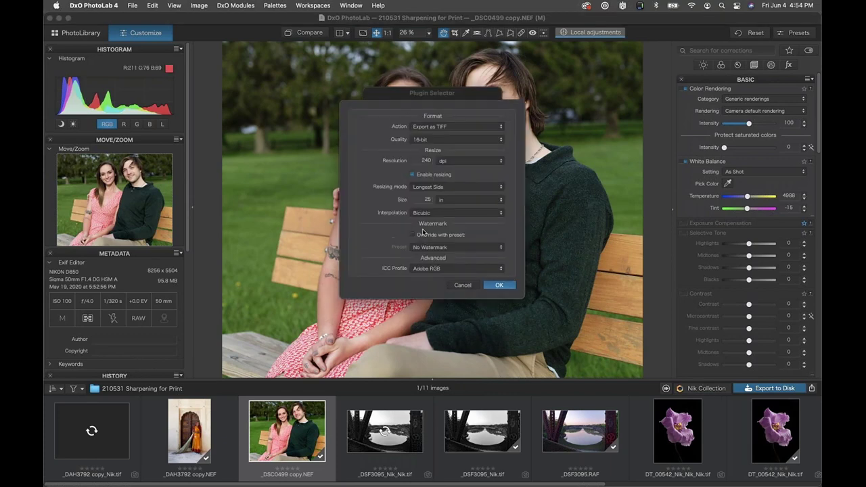
double_click(423, 161)
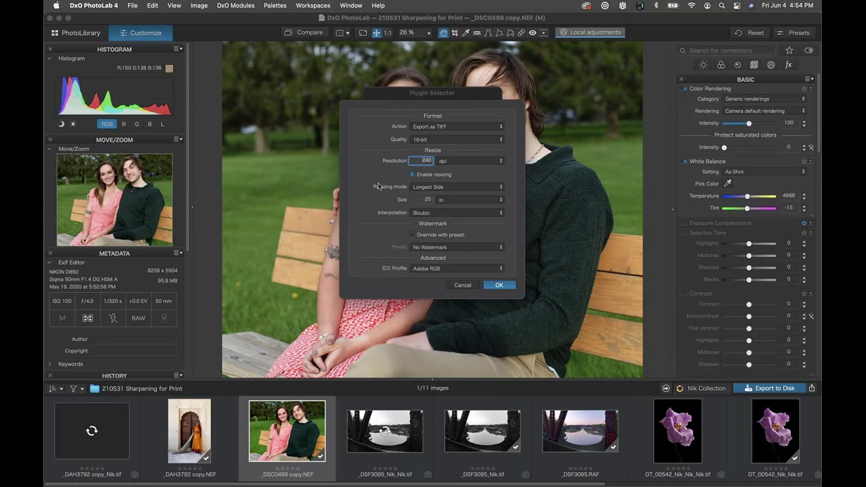
text(300)
double_click(423, 200)
text(20)
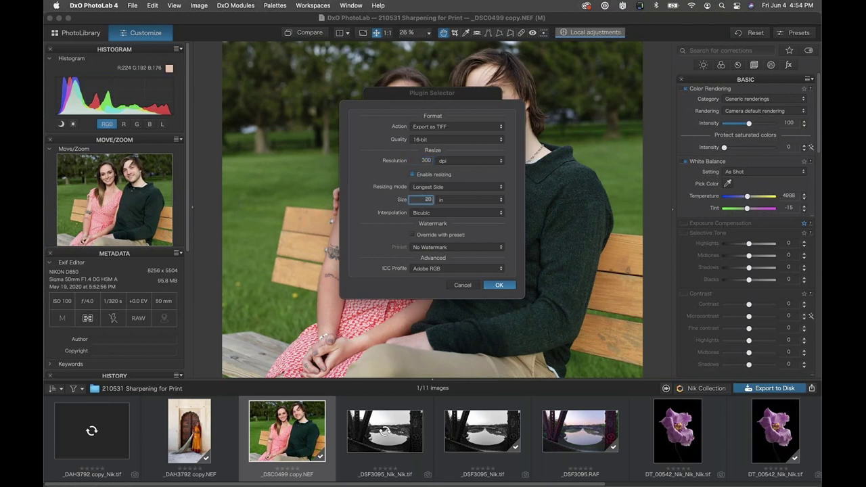
double_click(426, 199)
text(10)
click(499, 285)
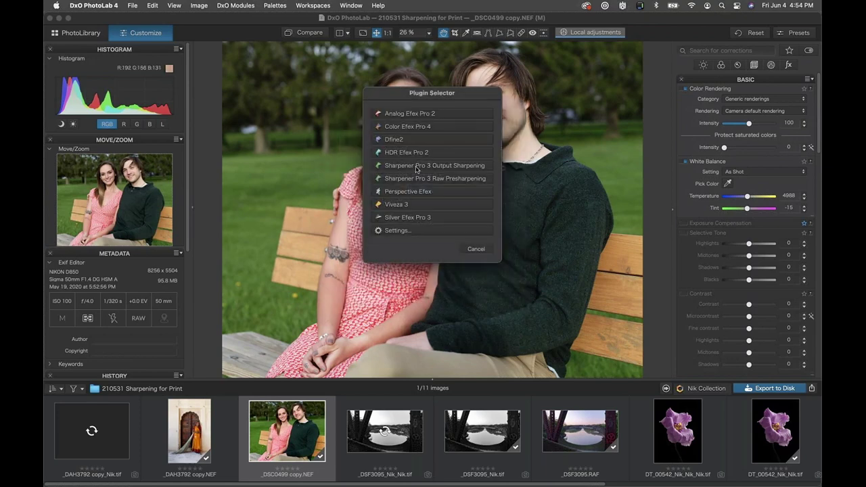
click(414, 169)
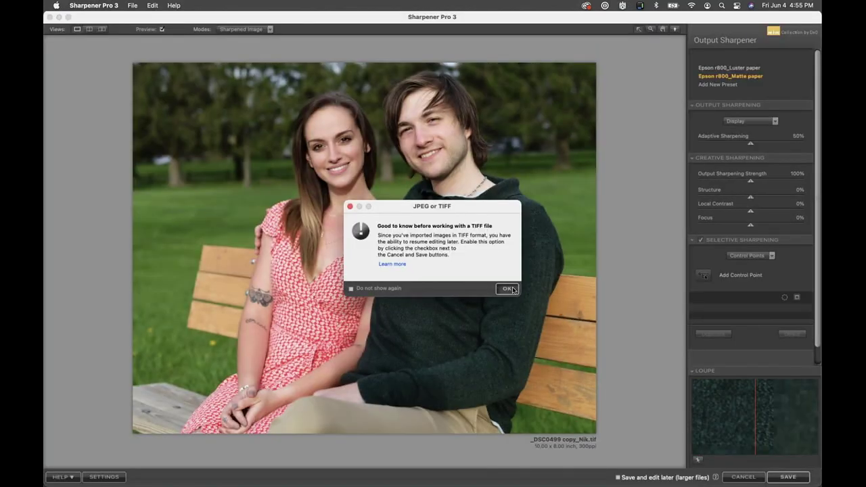
Dismiss the TIFF notice and apply the Epson r800_Matte paper preset.
click(508, 289)
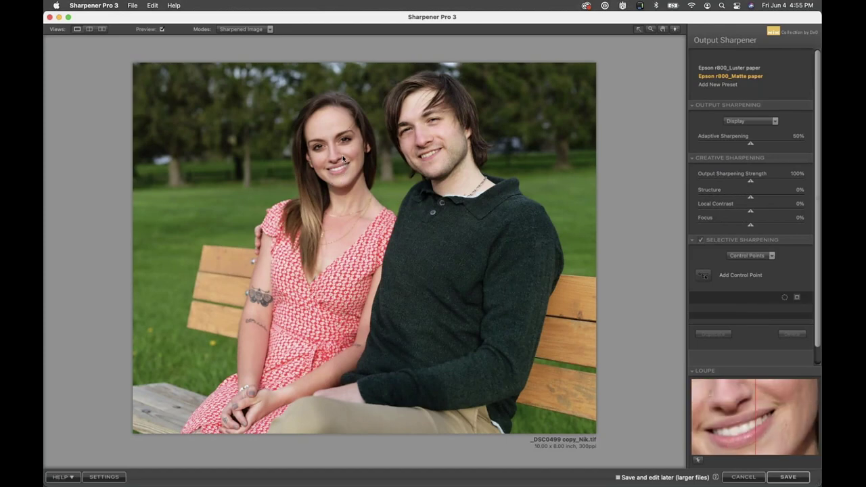
mouse_move(704, 78)
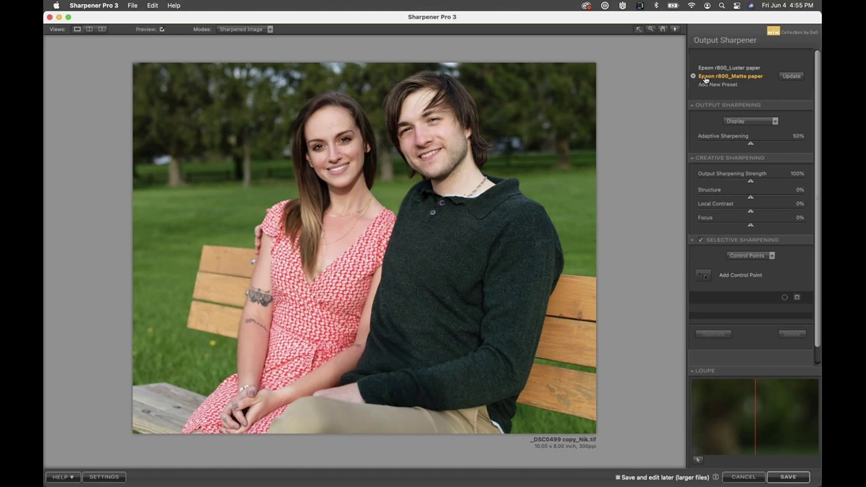
click(705, 78)
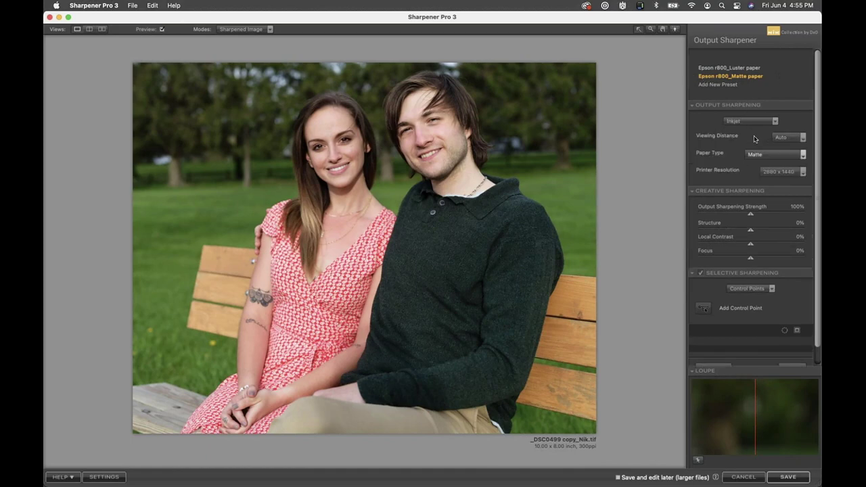
Zoom to 100% on the woman's face and compare before/after in split preview.
click(348, 144)
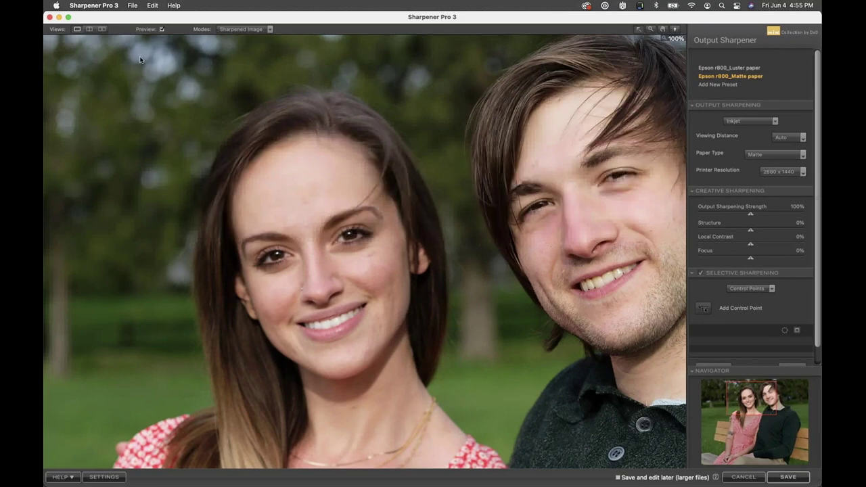
click(89, 28)
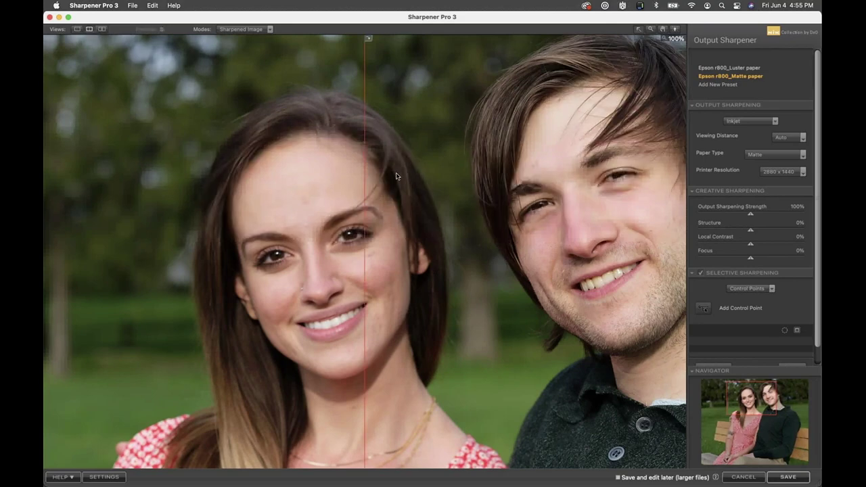
drag(366, 163, 45, 180)
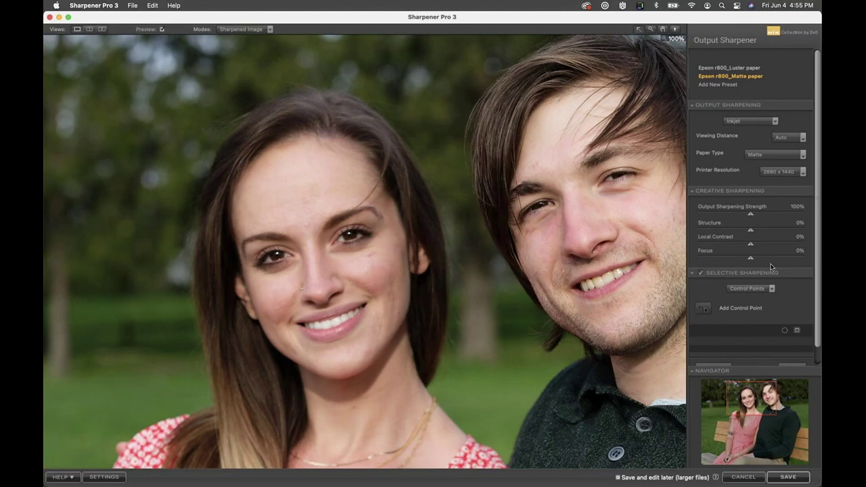
click(704, 310)
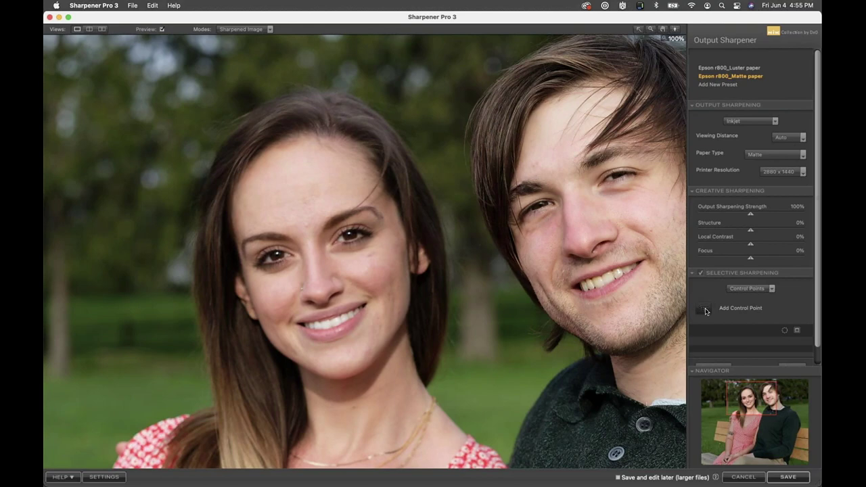
Place Control Point 1 on the woman's left eye and shrink its reach to 10%.
click(353, 230)
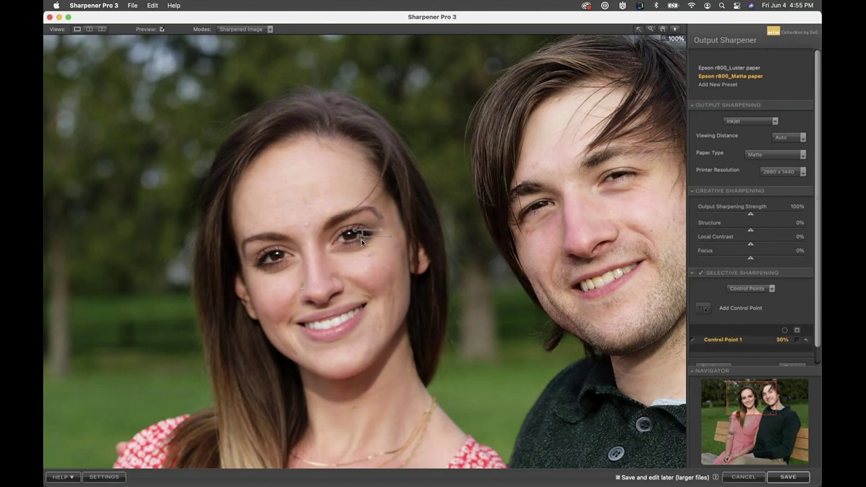
drag(382, 233, 377, 235)
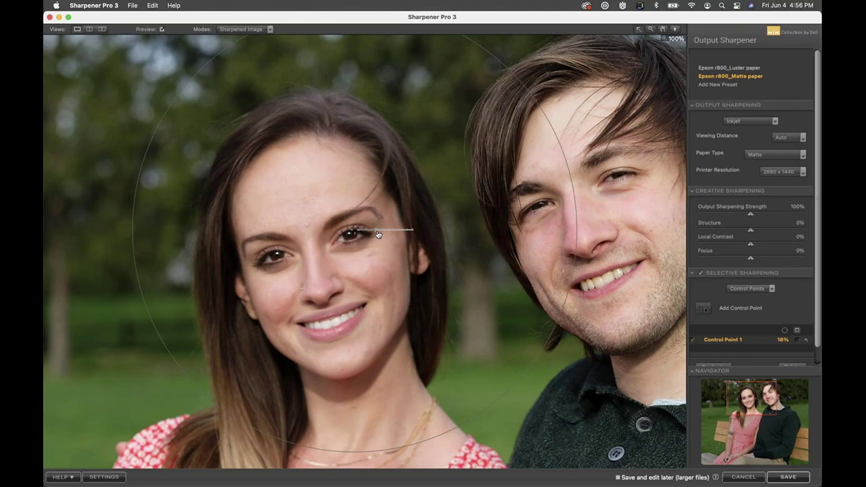
drag(378, 234, 377, 235)
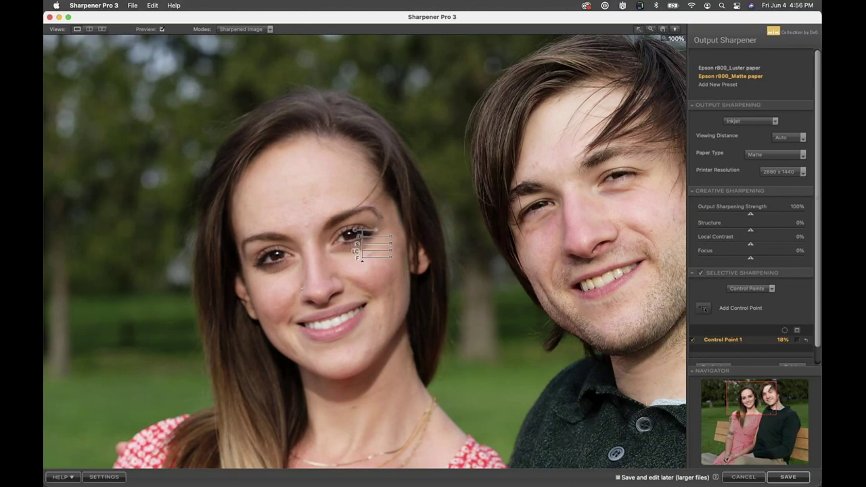
drag(391, 239, 400, 260)
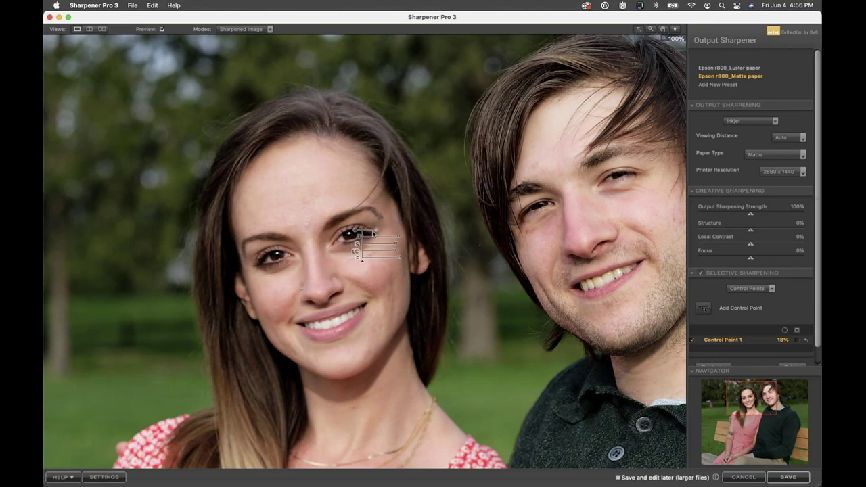
drag(373, 233, 378, 233)
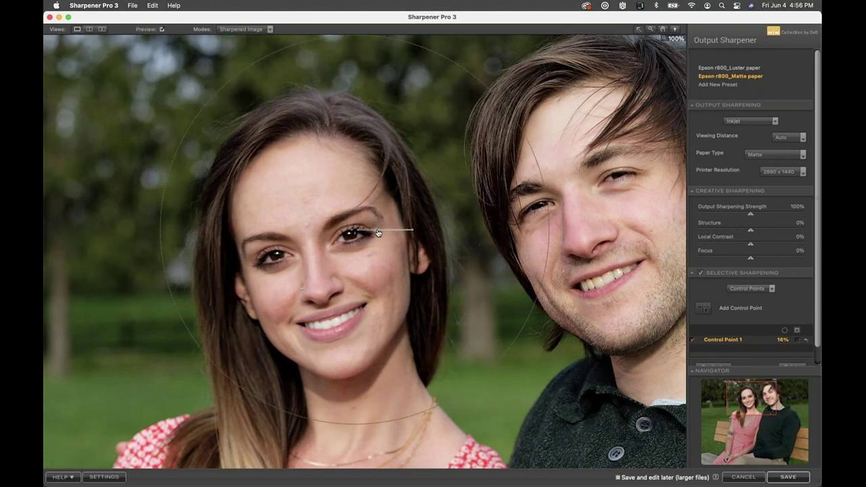
drag(378, 233, 378, 233)
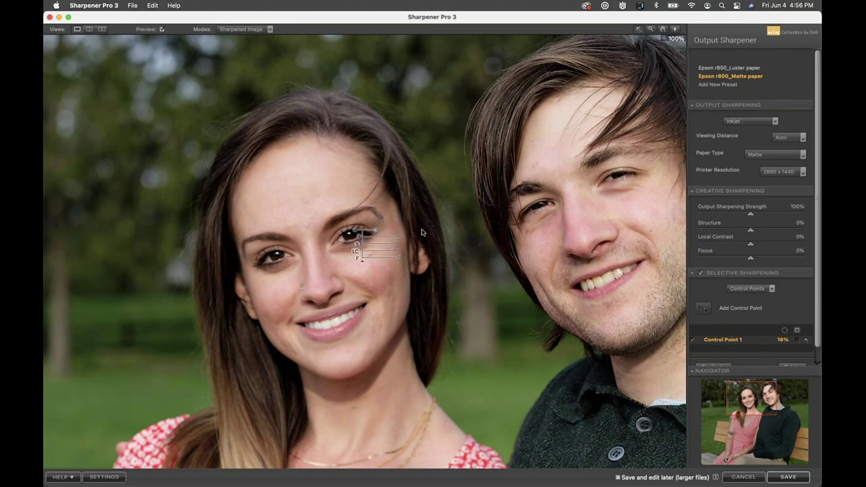
click(356, 232)
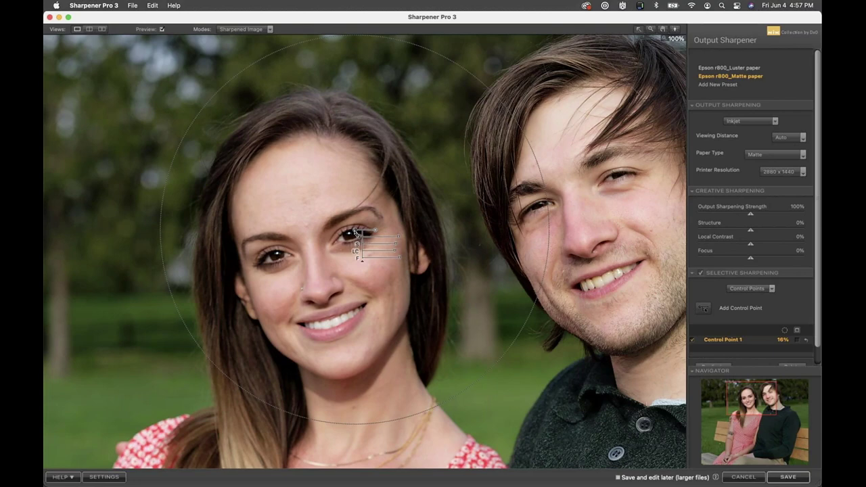
drag(356, 231, 373, 232)
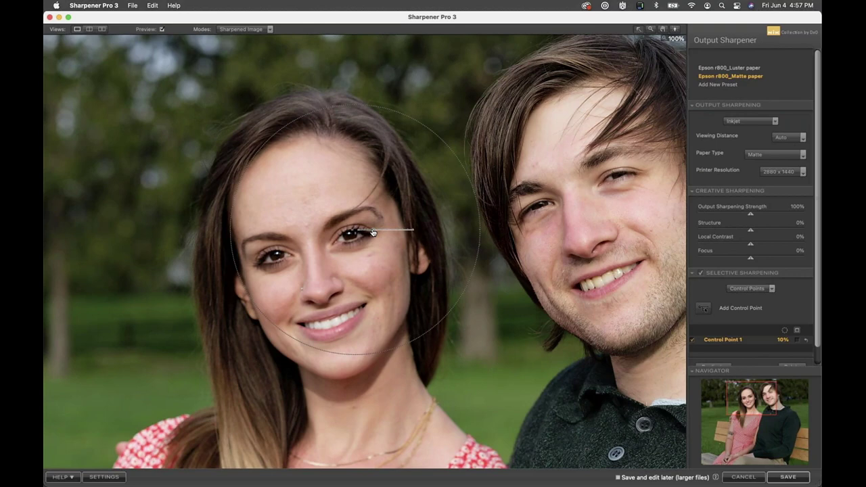
drag(373, 232, 373, 232)
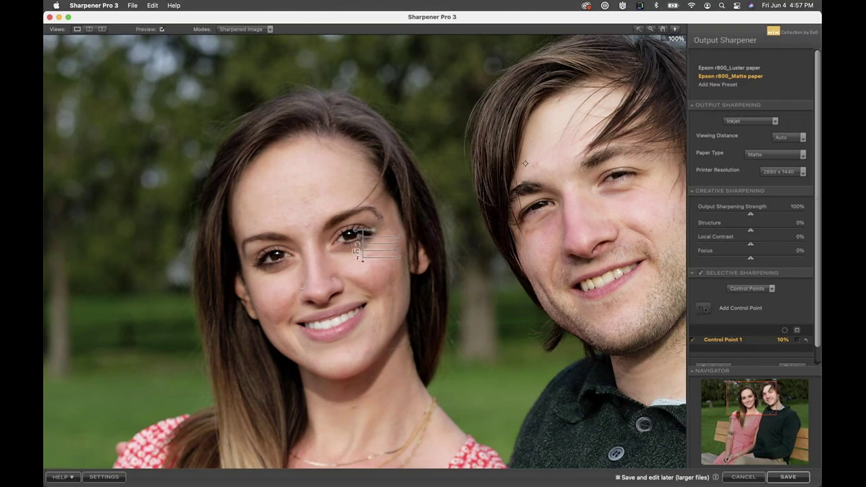
Add Control Point 2 on the man's hair, reduce its reach to 7%, and expand its sliders.
click(499, 136)
mouse_move(524, 139)
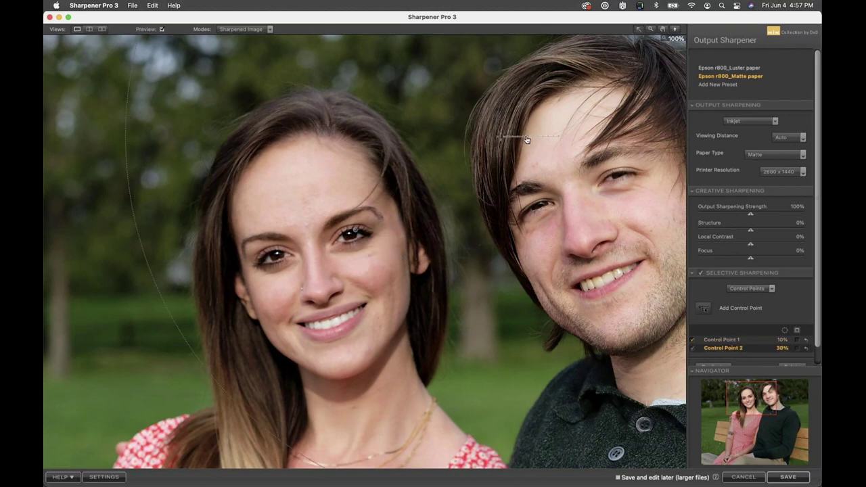
drag(522, 140, 518, 140)
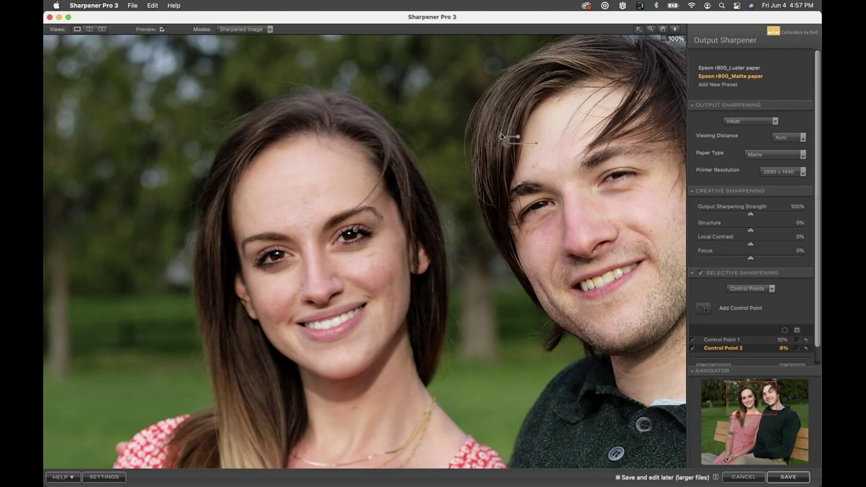
click(500, 140)
click(499, 138)
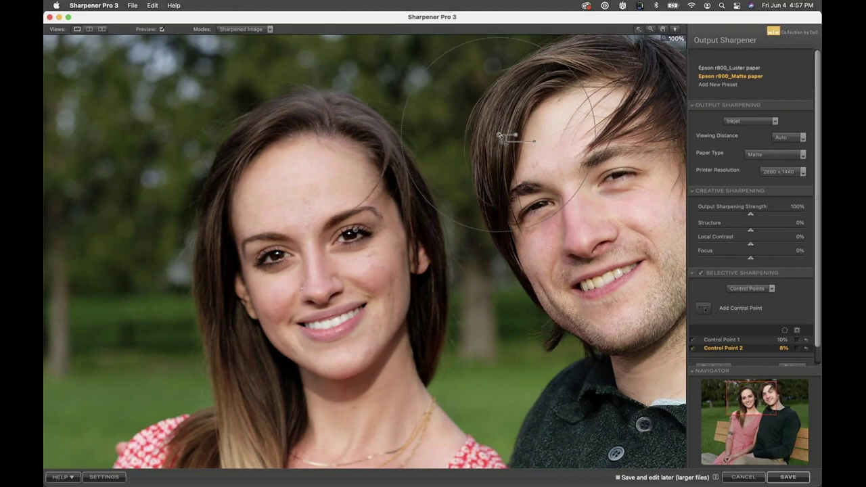
drag(517, 137, 517, 136)
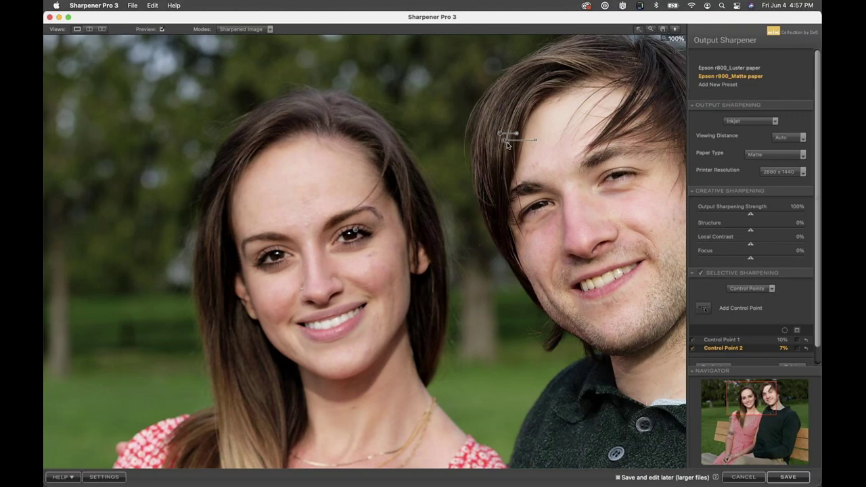
click(507, 145)
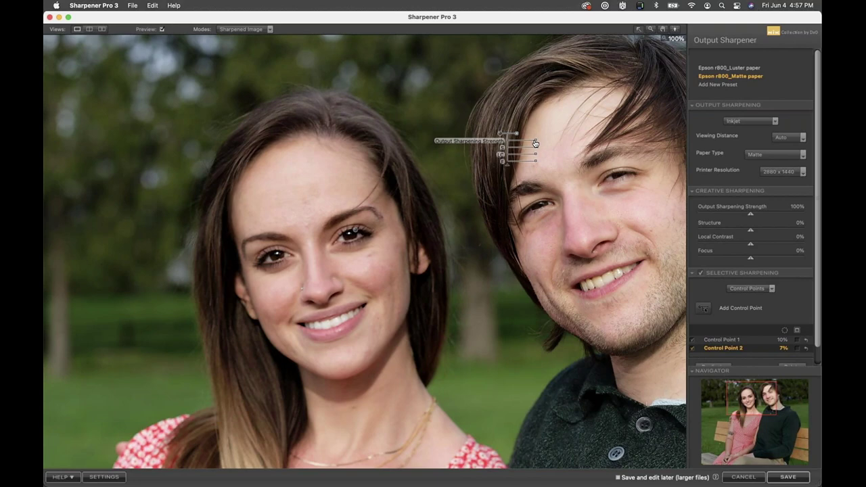
click(537, 121)
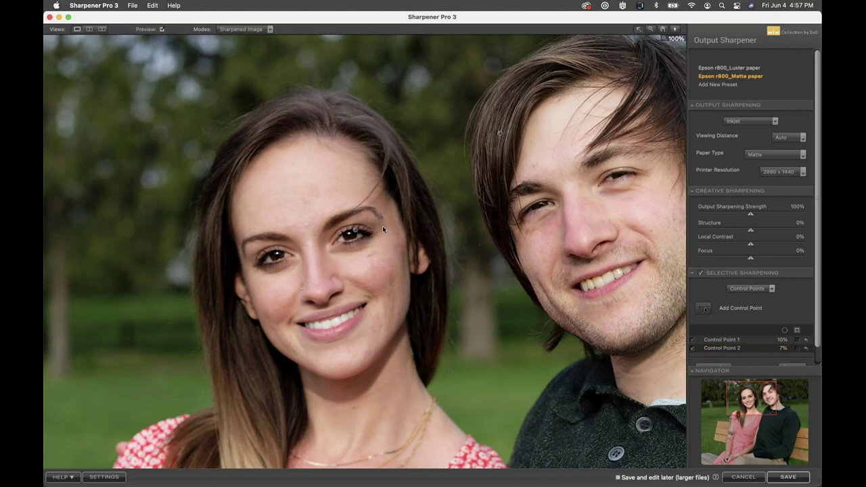
Add a third control point on the woman's hair and shrink its size to about 8%.
click(356, 232)
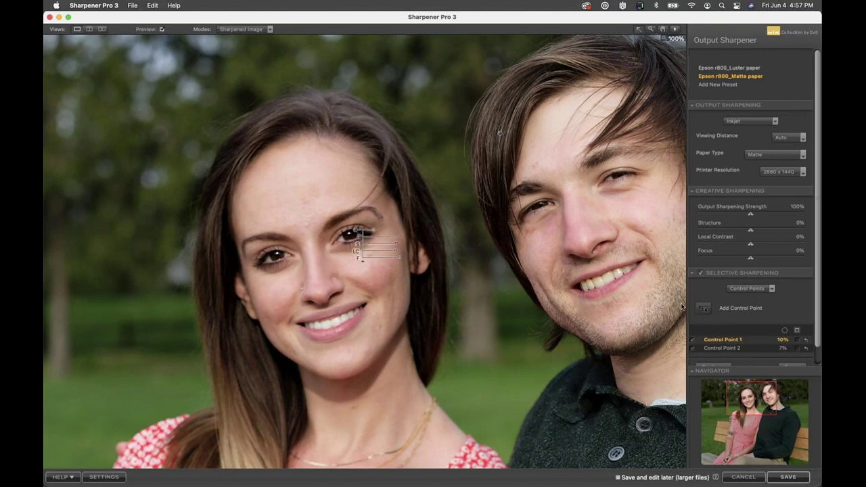
click(703, 308)
click(326, 111)
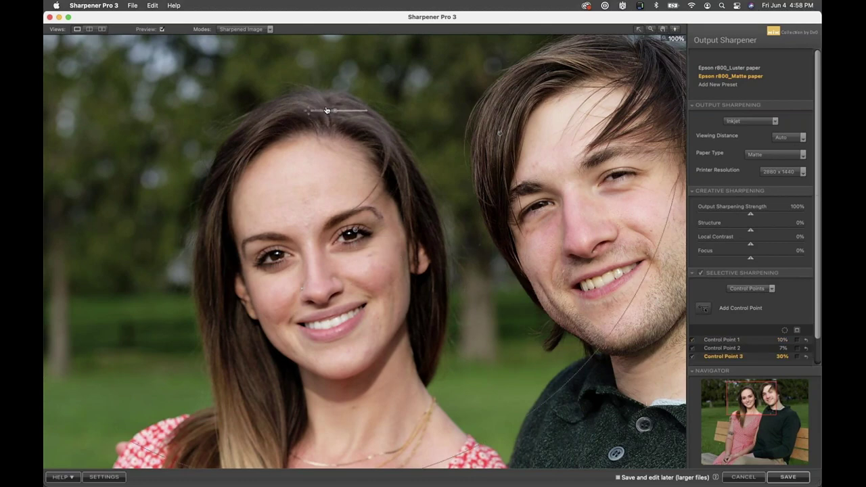
drag(326, 110, 357, 141)
mouse_move(352, 142)
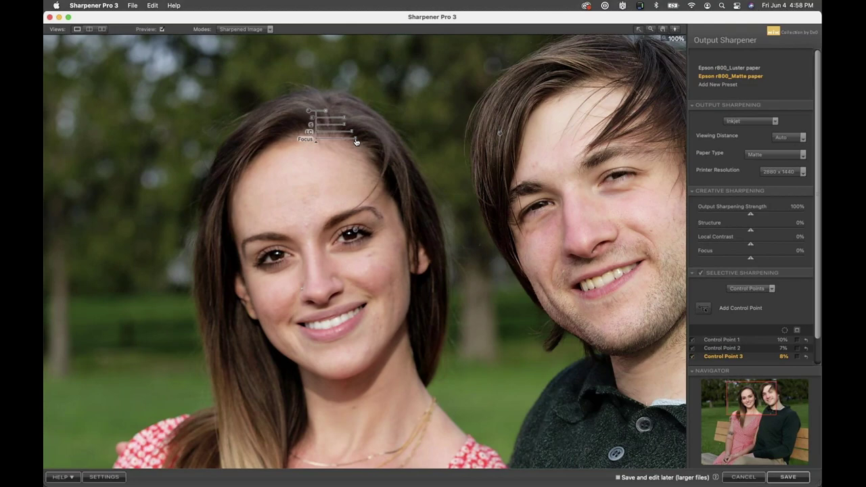
drag(343, 126, 344, 127)
Place a fourth control point on the woman's chin and shrink it to about 8%.
click(704, 307)
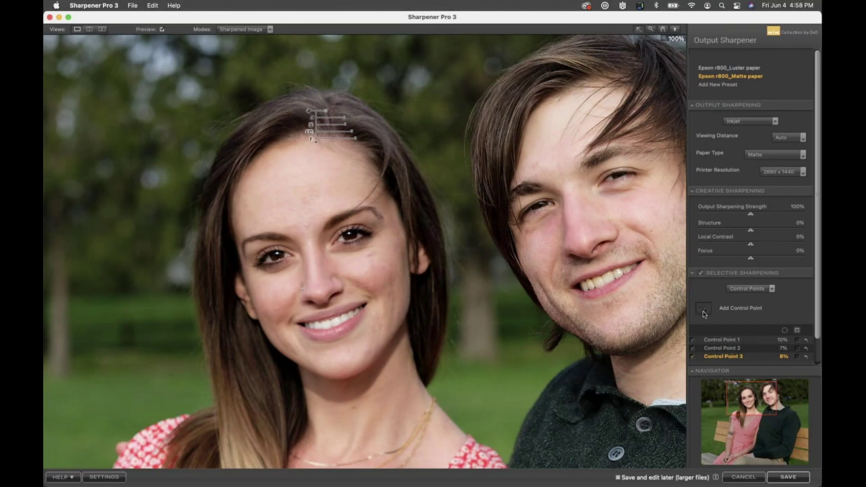
click(368, 370)
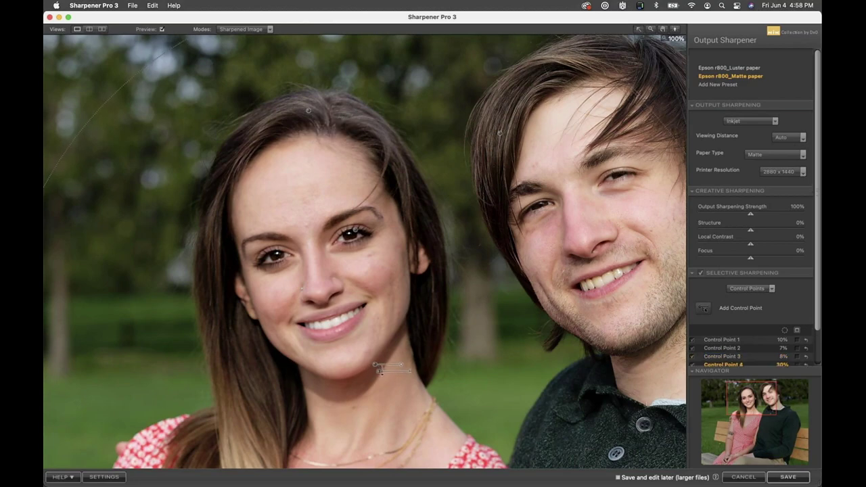
mouse_move(398, 368)
drag(397, 367, 393, 367)
Raise the chin point's Local Contrast to 17% and Focus to 13%.
click(381, 377)
mouse_move(413, 379)
drag(415, 388, 416, 388)
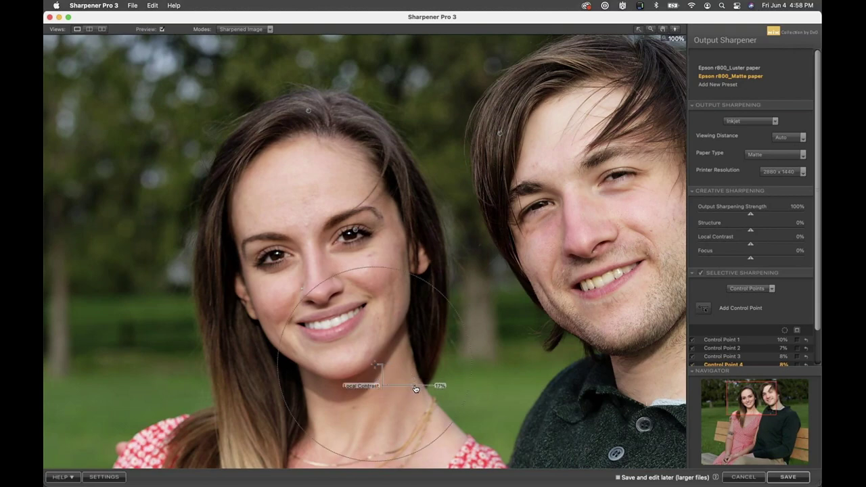
mouse_move(412, 396)
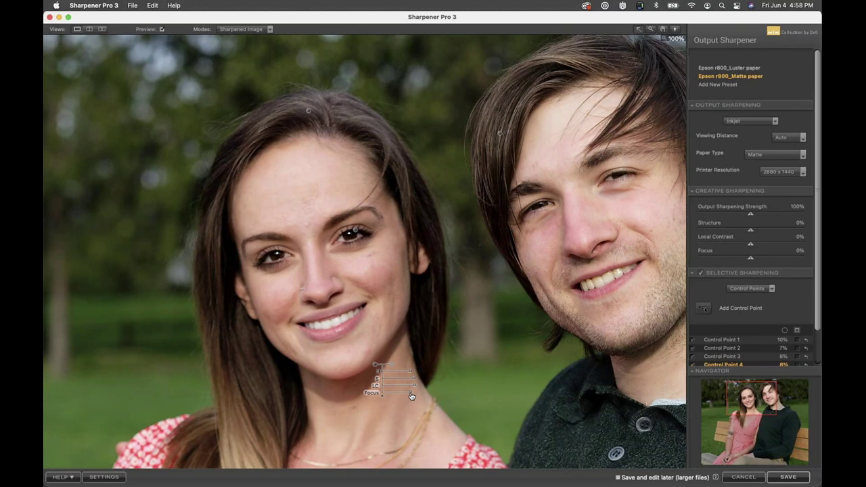
drag(413, 396, 414, 396)
Add a 0%-strength point on the woman's cheek, fit the photo, and save the sharpened couple photo.
click(704, 308)
click(366, 275)
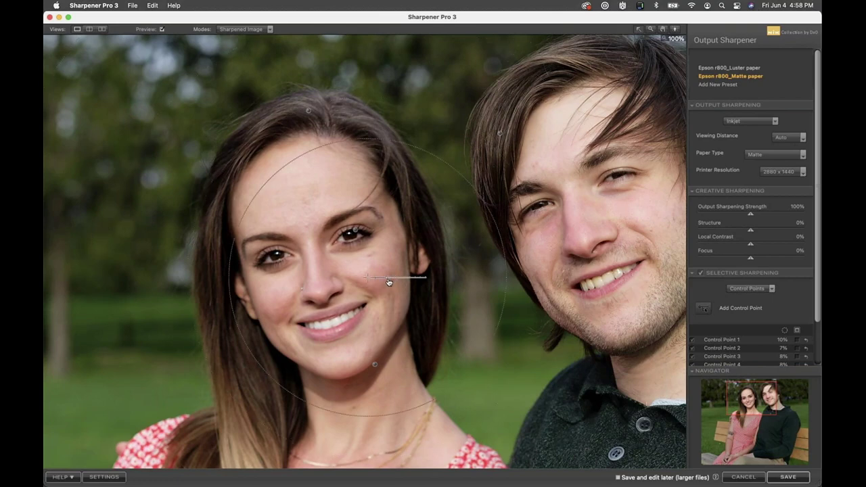
drag(405, 286, 378, 288)
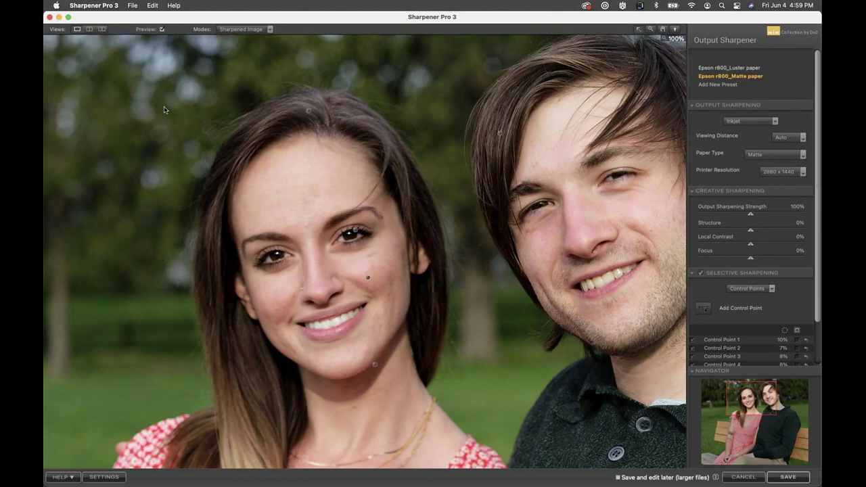
key(super+0)
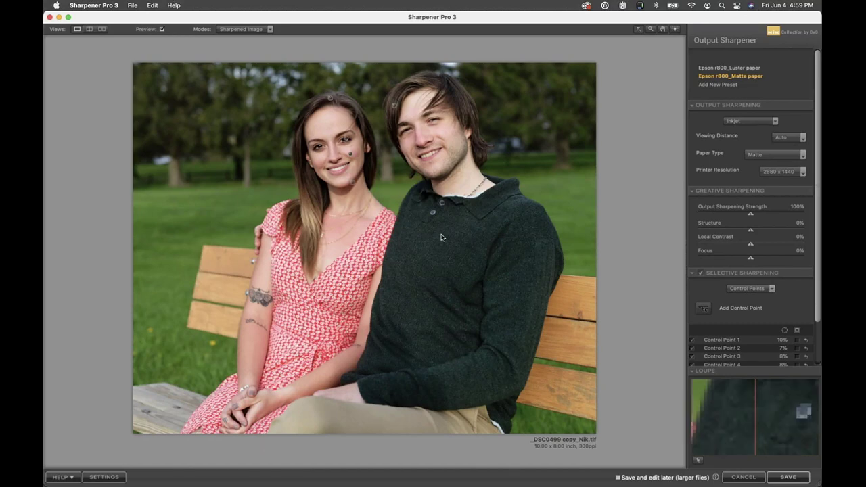
click(784, 477)
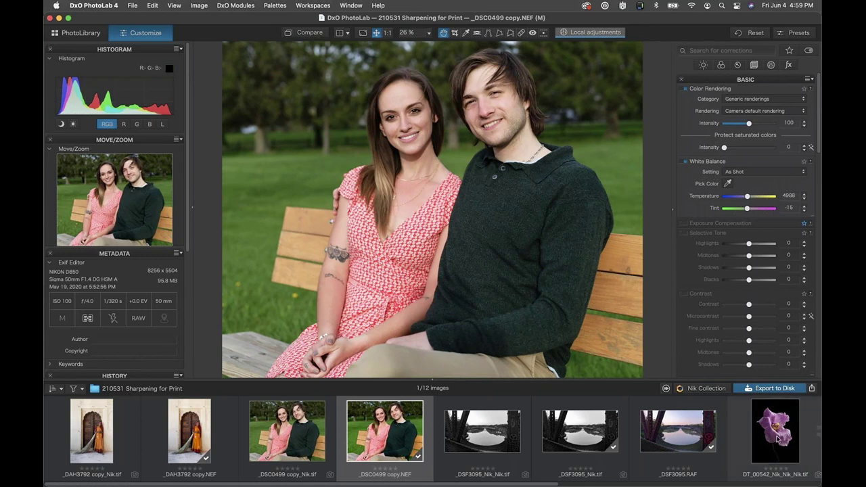
Scroll the filmstrip right to bring the flower thumbnails into view.
scroll(777, 438, right, 5)
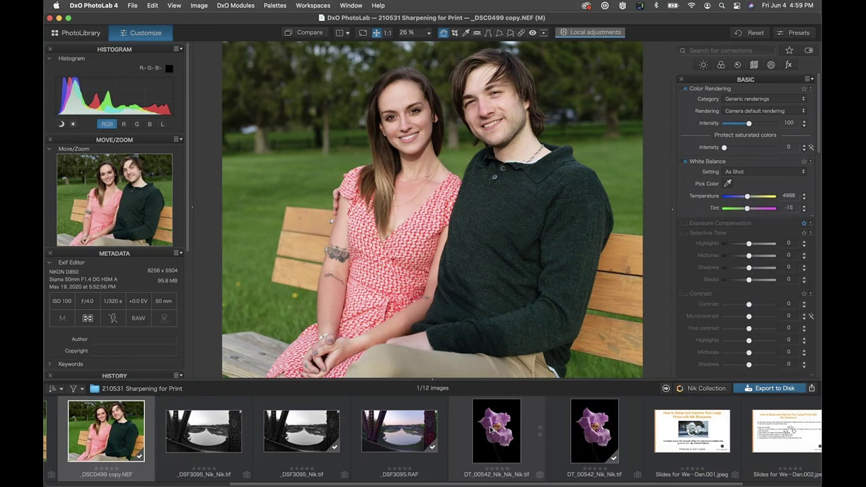
Remove DT_00542_Nik_Nik.tif from disk.
click(491, 429)
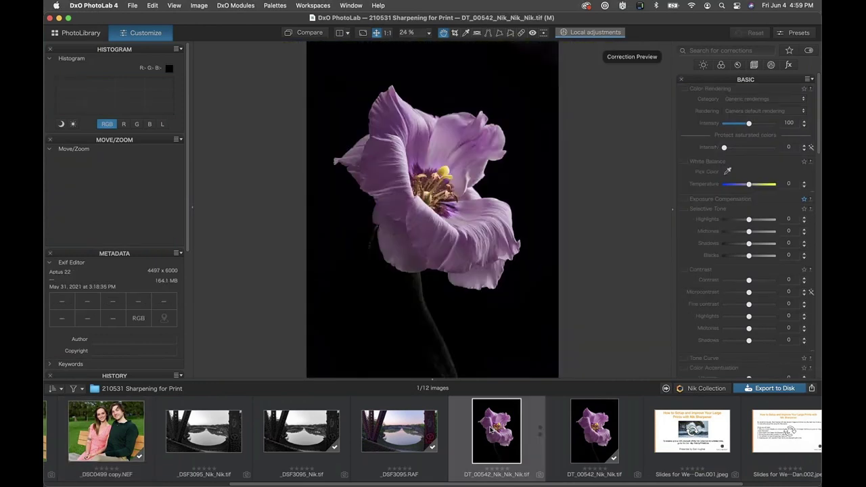
right_click(491, 428)
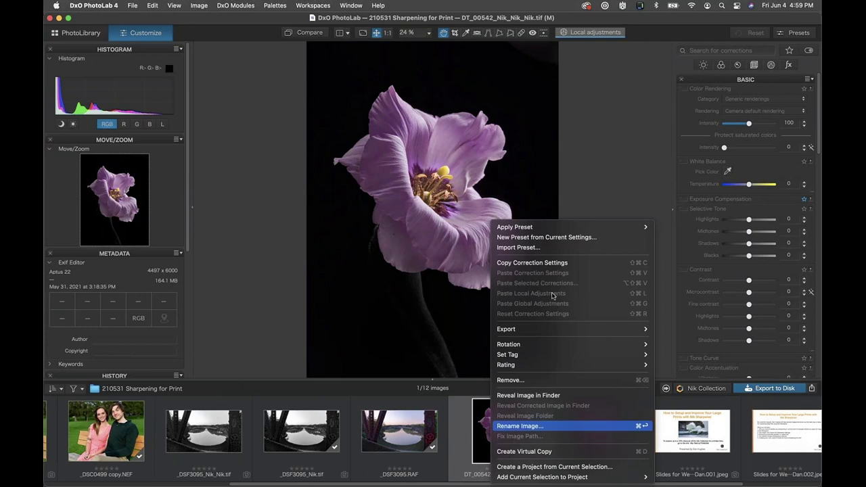
click(503, 380)
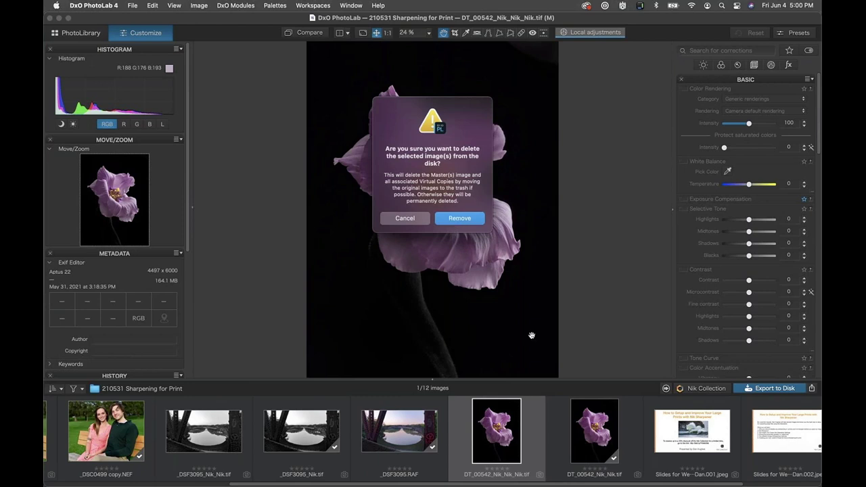
key(Return)
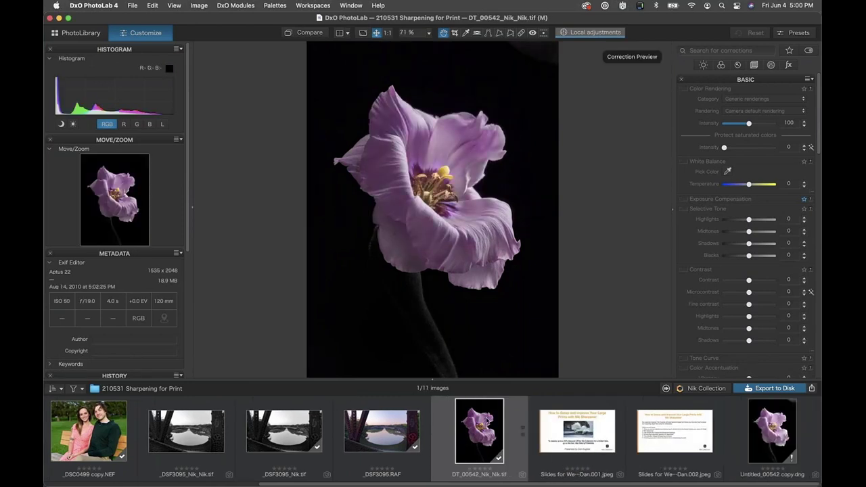
Disable resizing in Nik Collection settings and send the flower to Sharpener Pro 3 Output Sharpening.
click(720, 389)
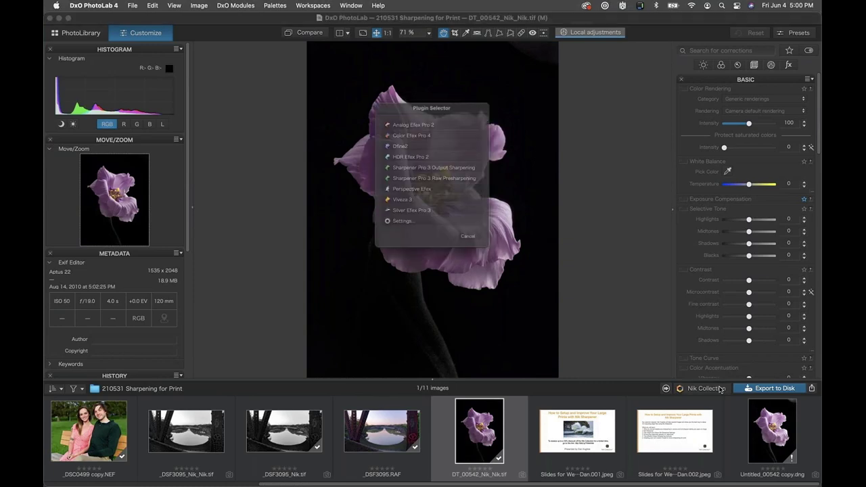
click(416, 231)
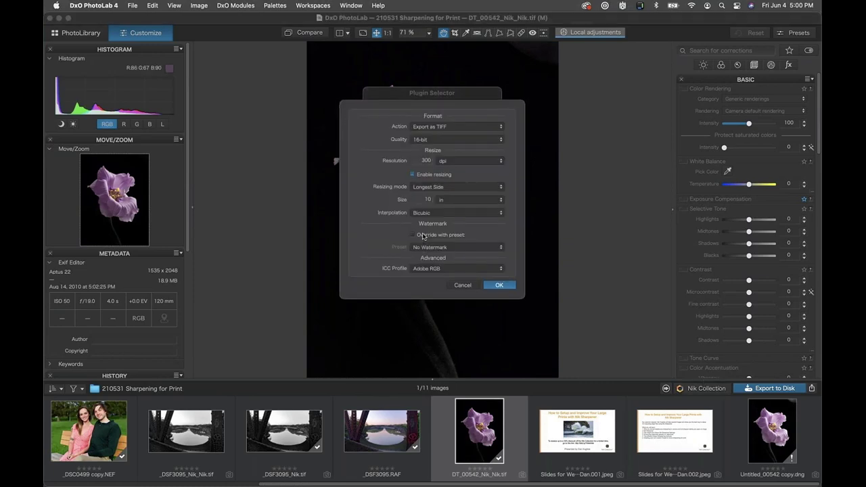
click(412, 174)
click(508, 286)
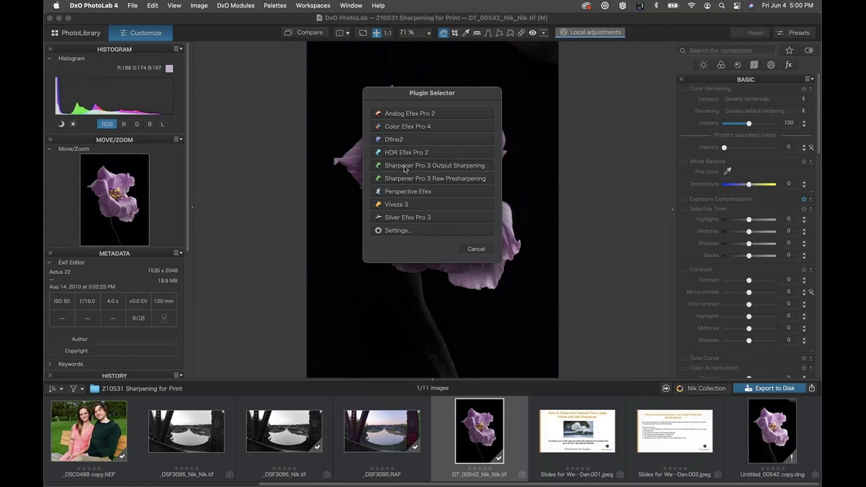
click(404, 168)
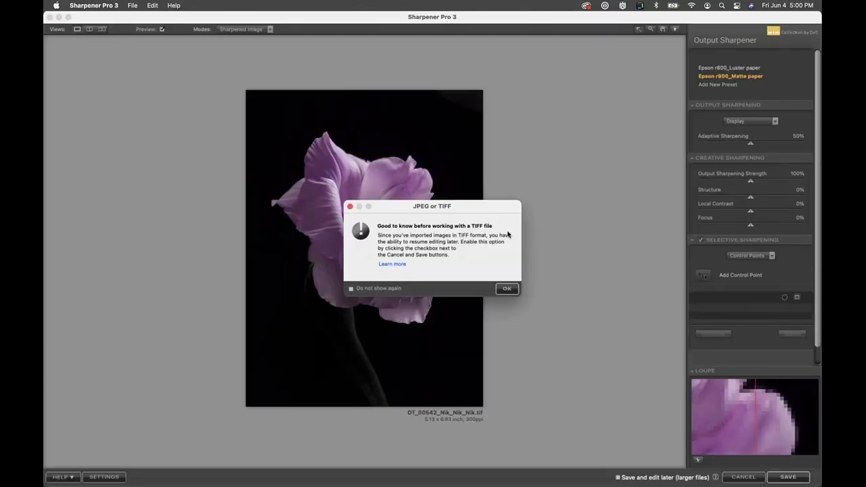
Dismiss the TIFF notice and apply the Epson r800_Matte paper preset to the flower.
click(505, 288)
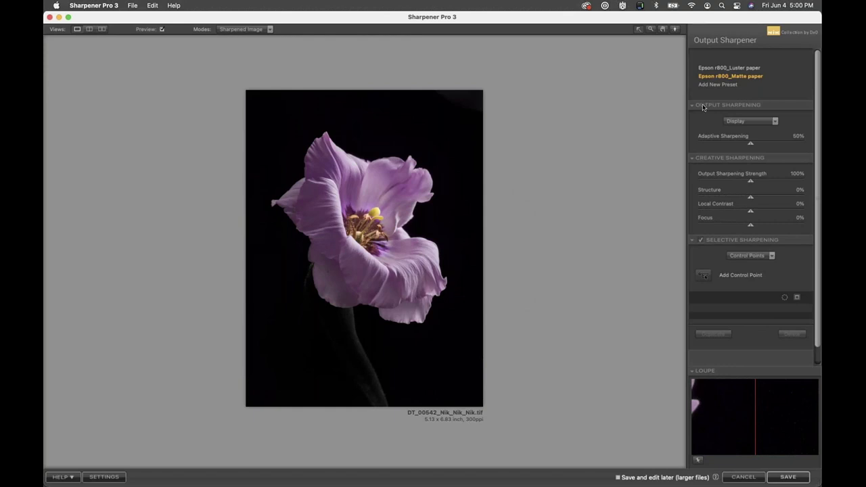
click(734, 77)
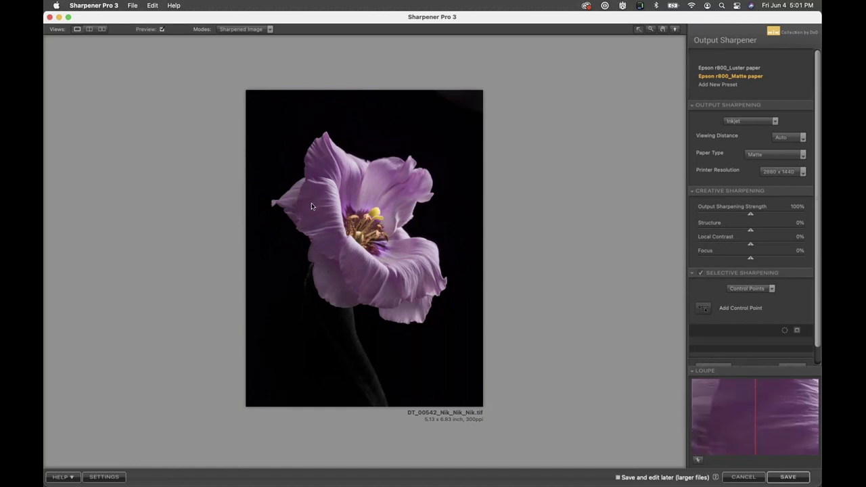
Set Image Size Sliders to Display in the Output Sharpening settings.
click(98, 477)
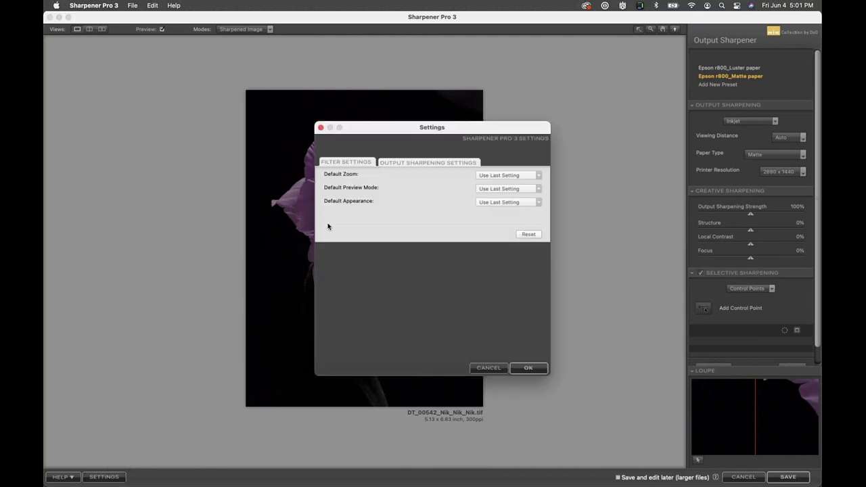
click(403, 163)
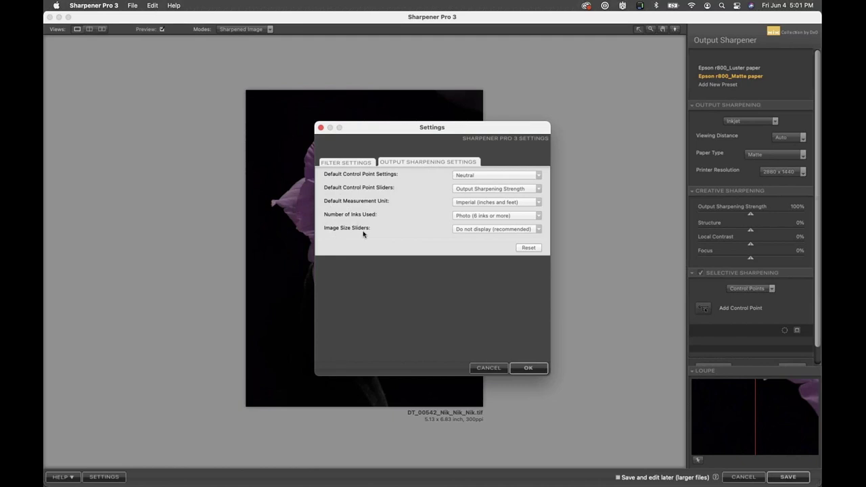
click(534, 230)
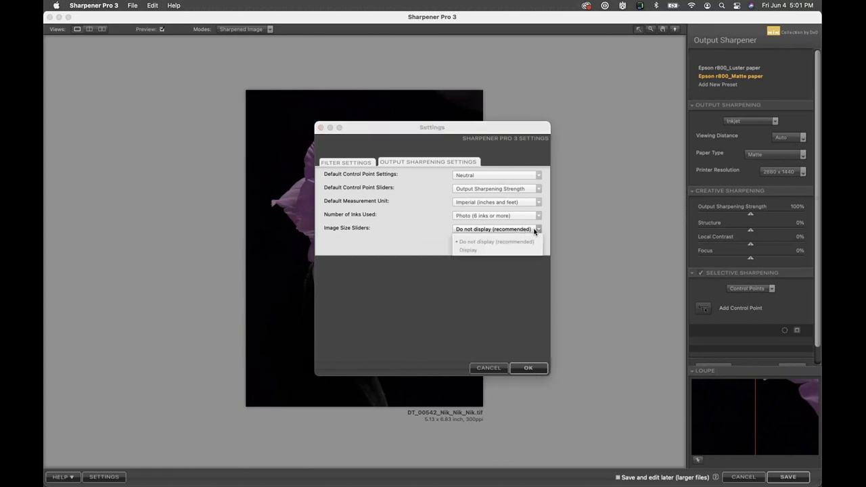
click(465, 251)
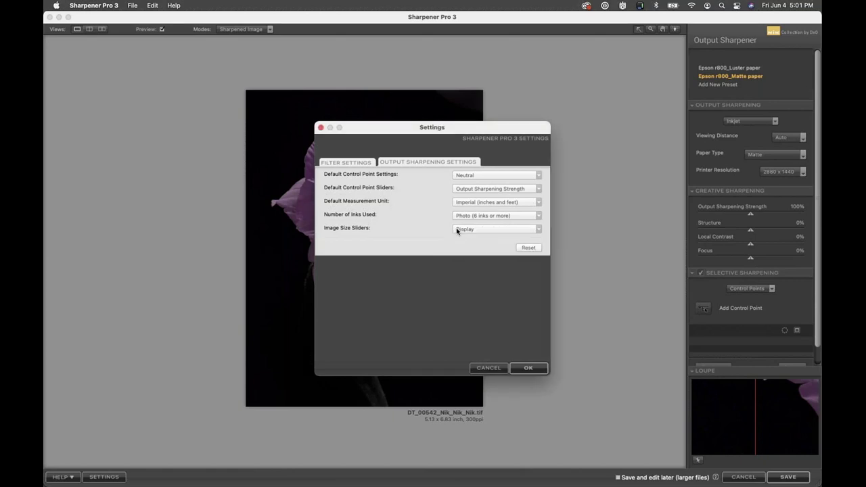
click(528, 369)
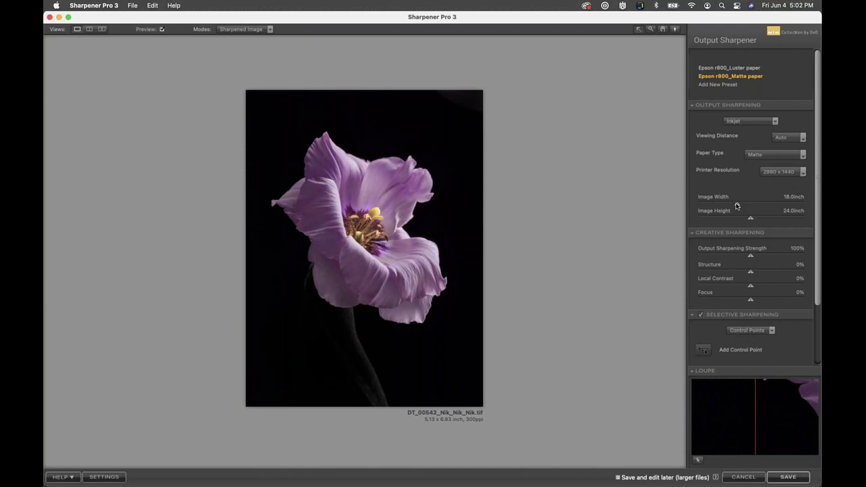
Set the flower's print size to 30.0 × 40.0 inches and preview it at 100%.
drag(736, 205, 719, 206)
drag(726, 218, 784, 215)
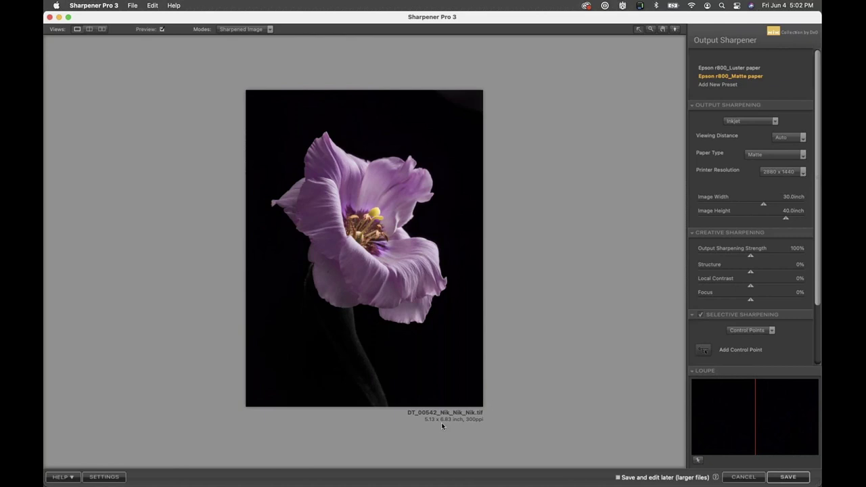
click(371, 217)
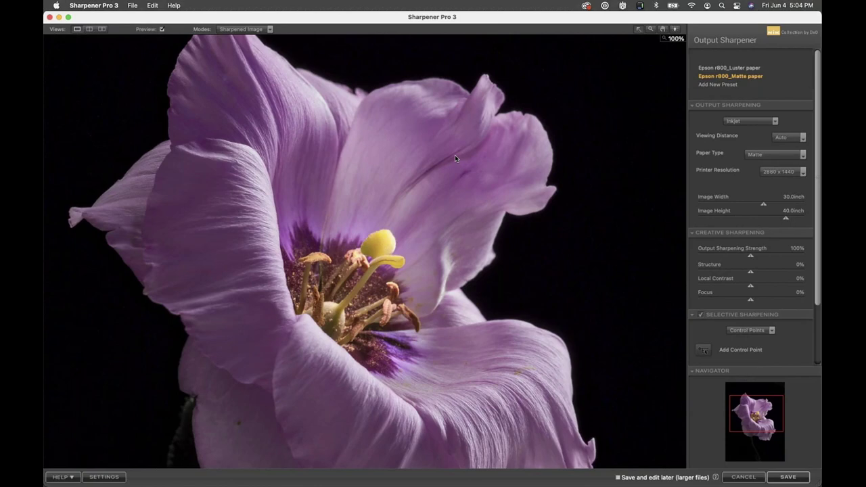
Fit the entire flower photo in the Sharpener Pro 3 preview instead of the 100% view.
click(455, 157)
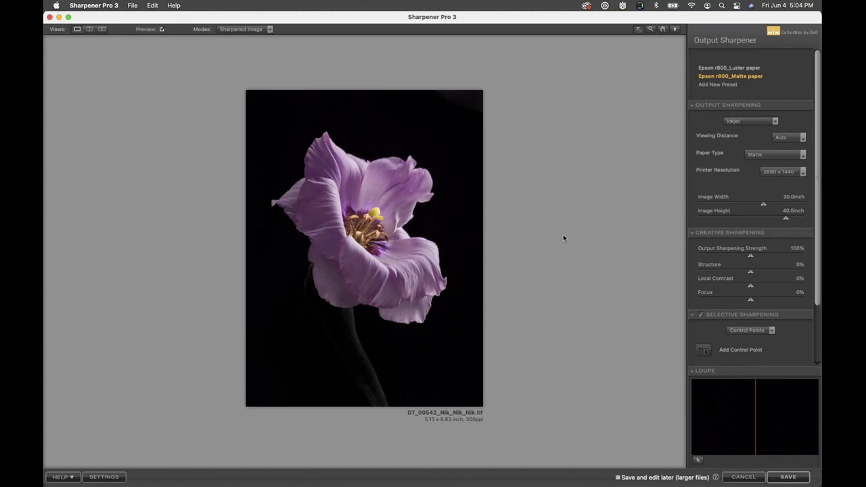
mouse_move(732, 80)
Reset print size to 5.1 × 6.8 inches, set sharpening strength to 50% and local contrast to 45%.
double_click(765, 207)
drag(749, 257, 723, 258)
drag(750, 288, 774, 289)
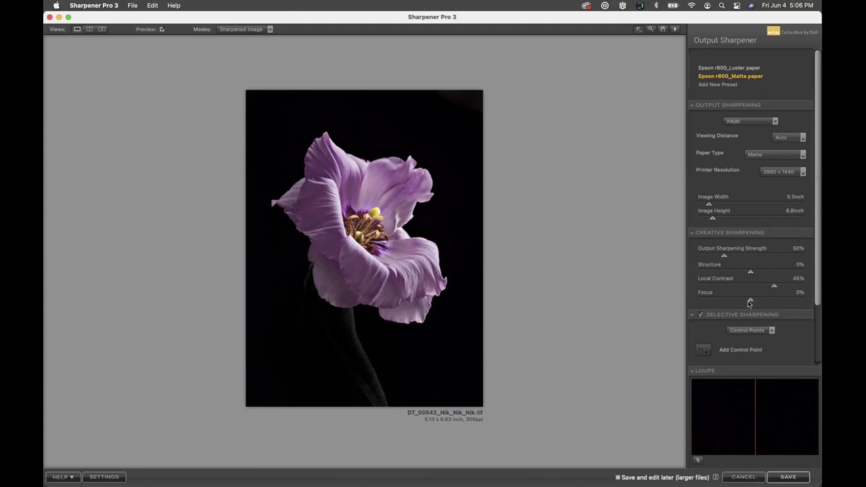
Enable Selective Sharpening, view at 100%, and return strength to 100% and local contrast to 0%.
click(701, 315)
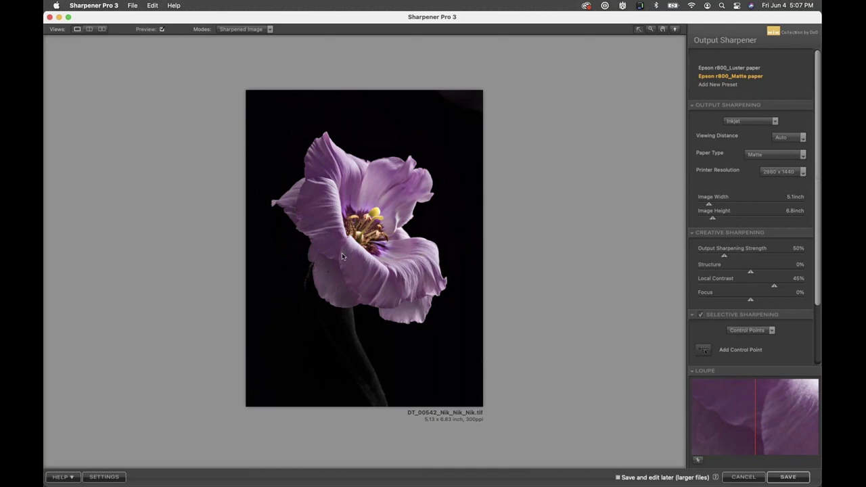
click(370, 217)
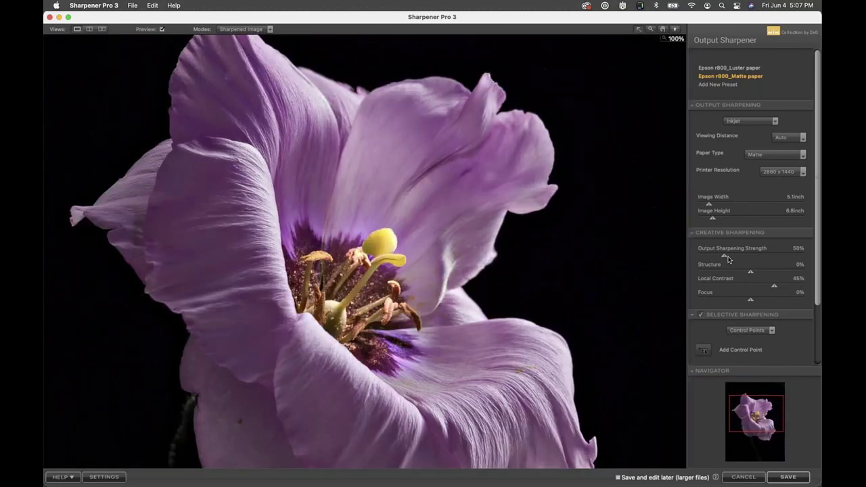
drag(725, 256, 750, 256)
drag(774, 288, 750, 288)
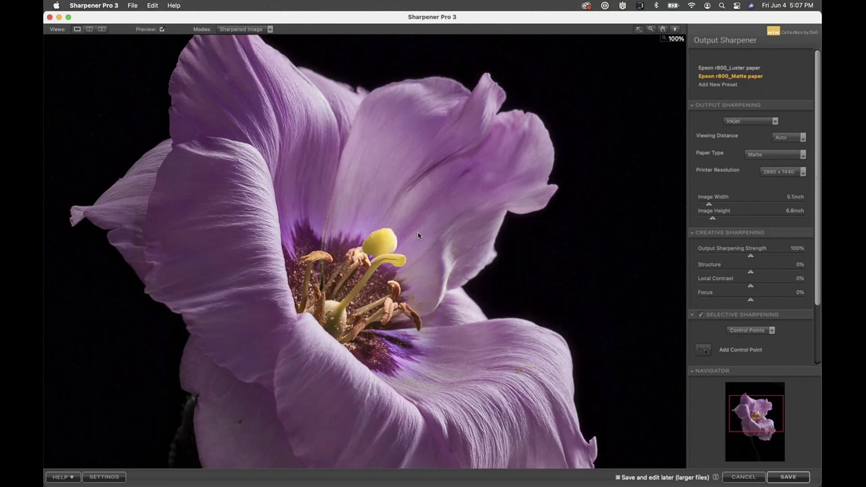
Try Continuous Tone output at 200 dpi, then reapply the Epson r800_Matte paper preset.
click(769, 123)
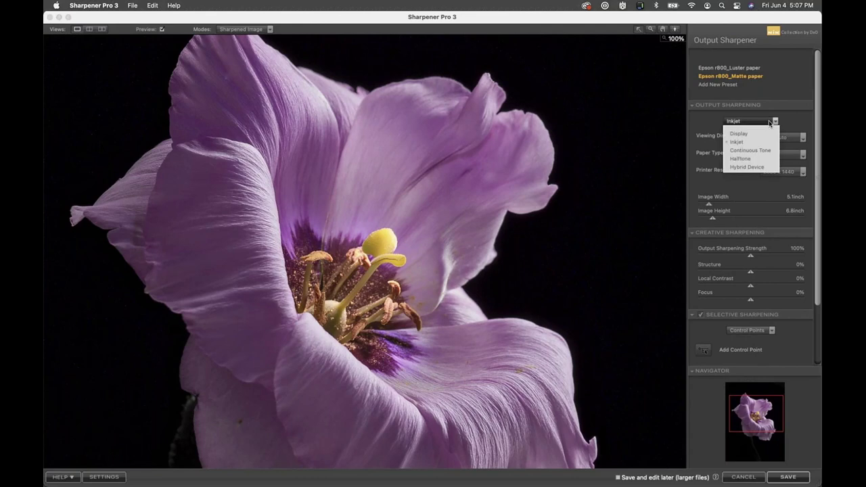
click(743, 150)
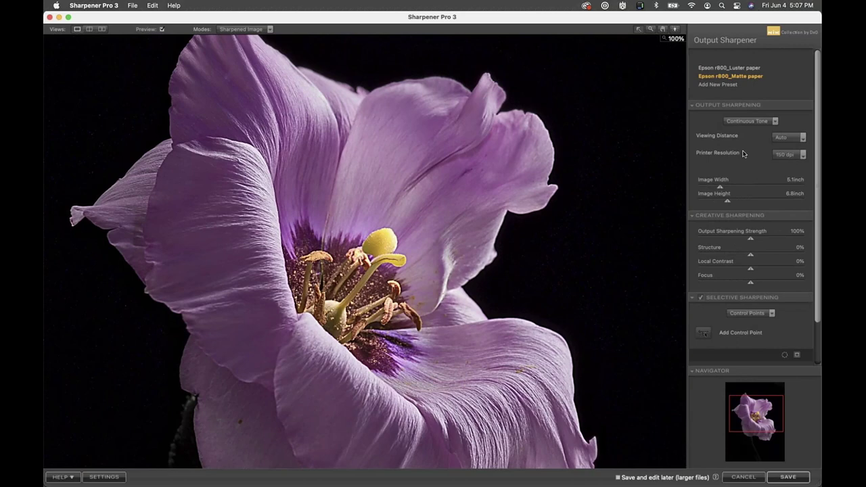
click(786, 155)
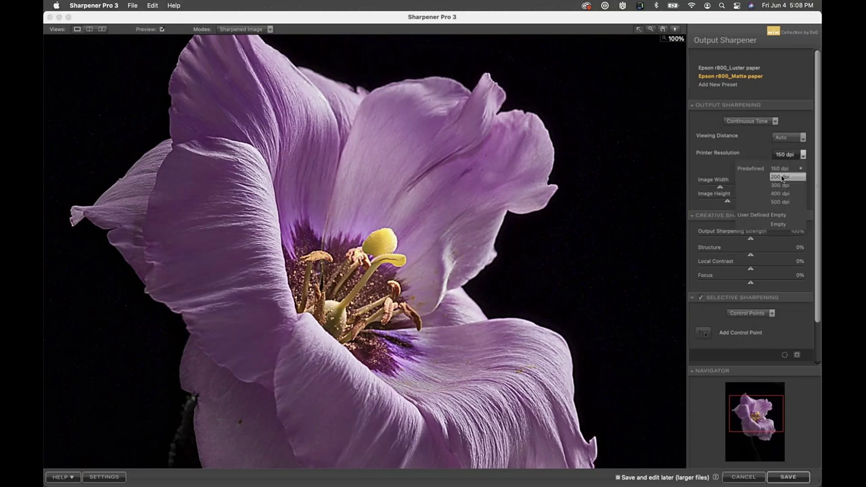
click(782, 177)
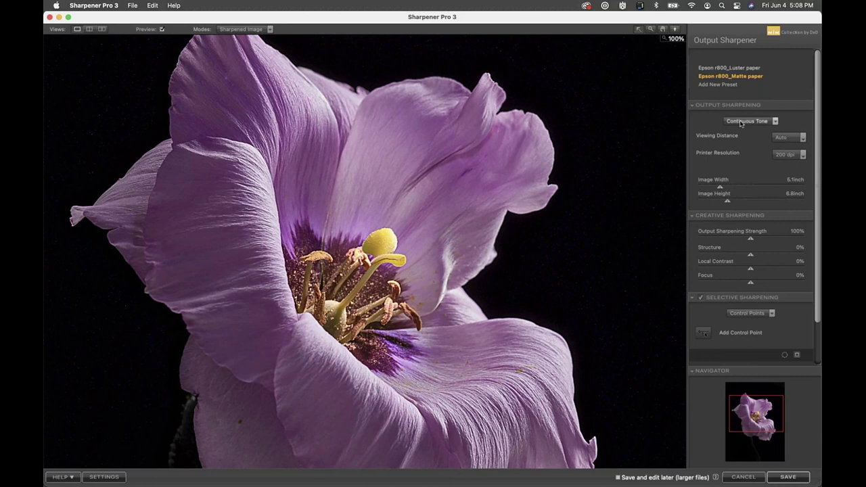
mouse_move(705, 78)
click(705, 78)
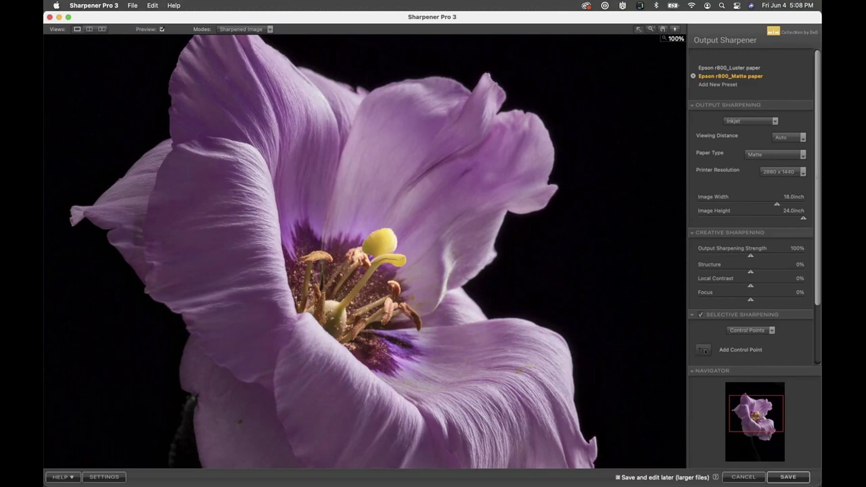
Reset print size to 5.1 × 6.8 inches and switch output to Continuous Tone at 200 dpi.
click(797, 198)
click(747, 124)
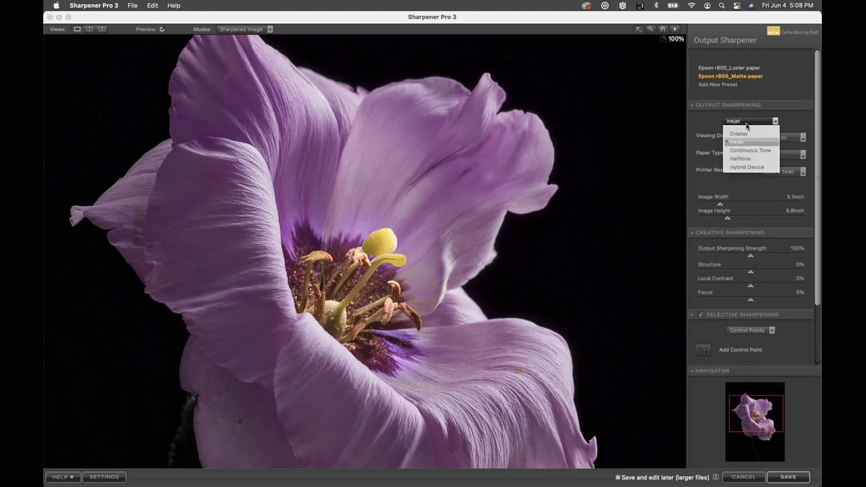
click(747, 150)
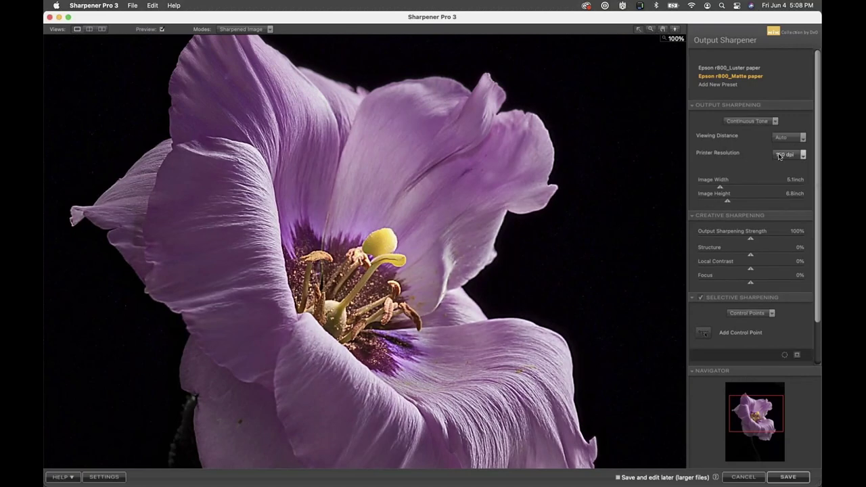
click(779, 155)
click(774, 179)
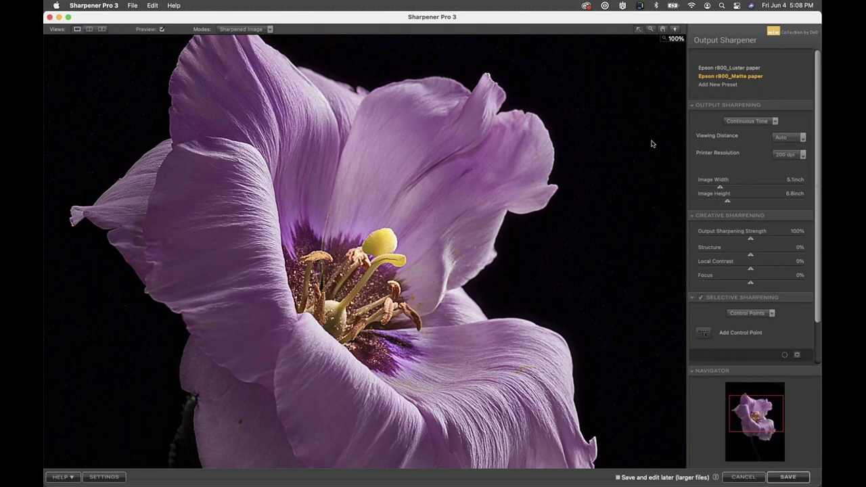
Switch output back to Inkjet, then cancel Sharpener Pro 3 to return to DxO PhotoLab.
click(742, 122)
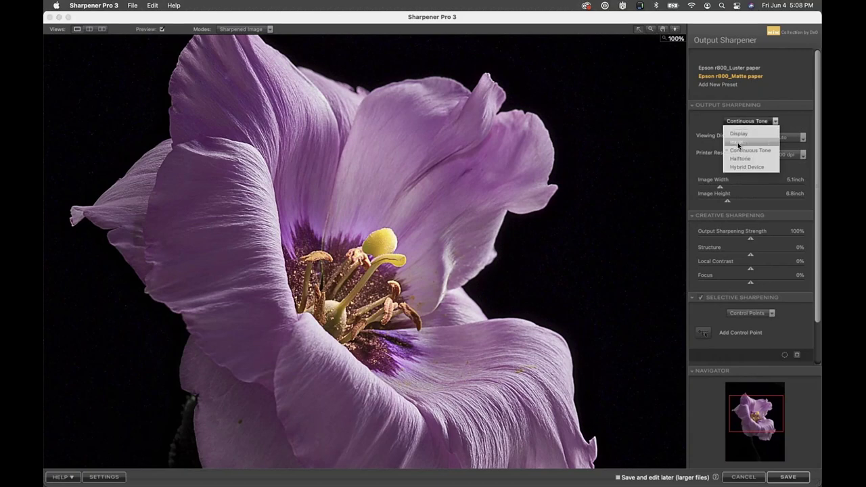
click(738, 143)
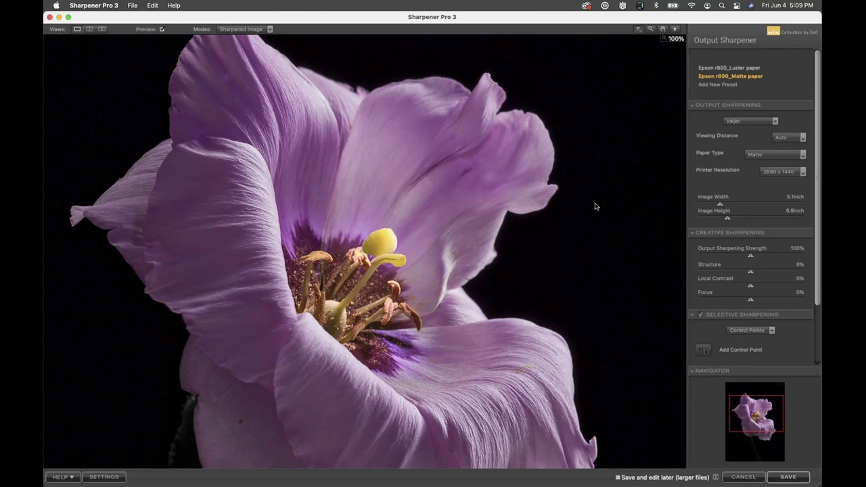
click(741, 477)
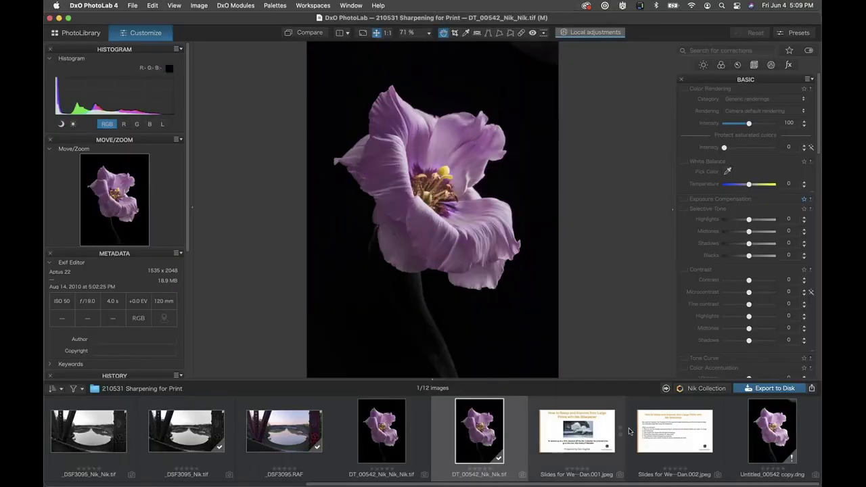